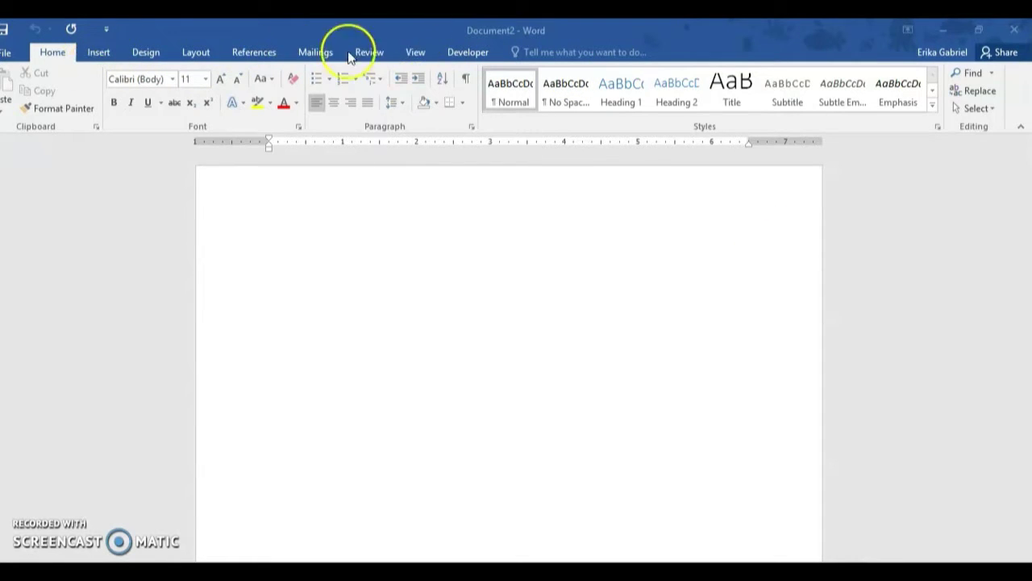
pyautogui.click(57, 54)
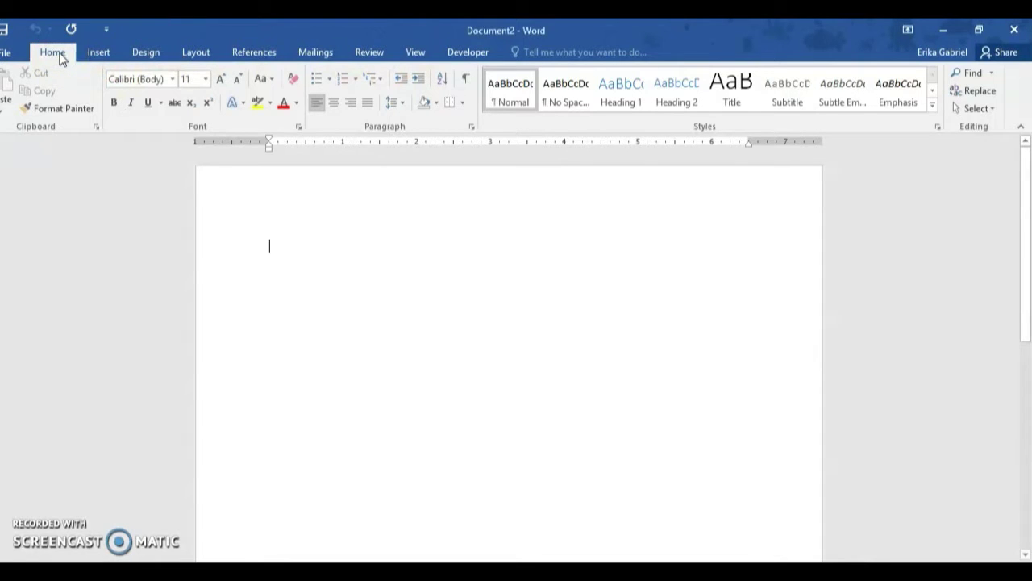
pyautogui.doubleClick(89, 52)
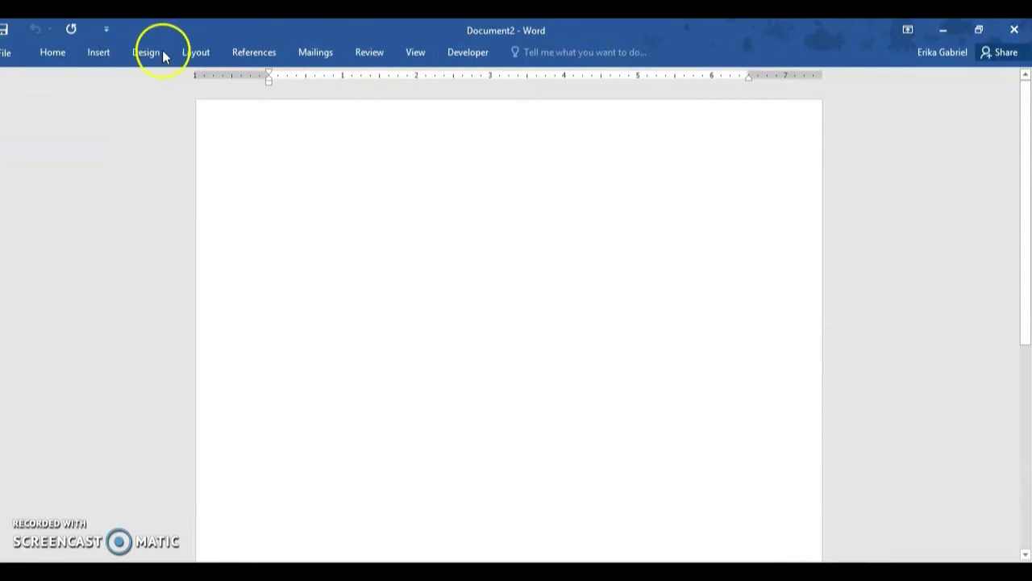
pyautogui.doubleClick(52, 54)
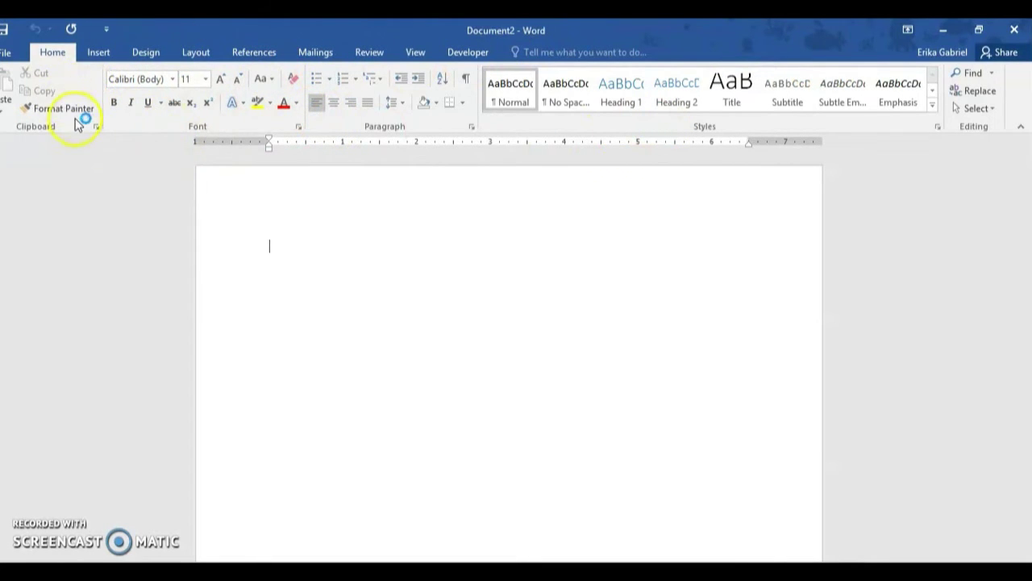
pyautogui.click(97, 54)
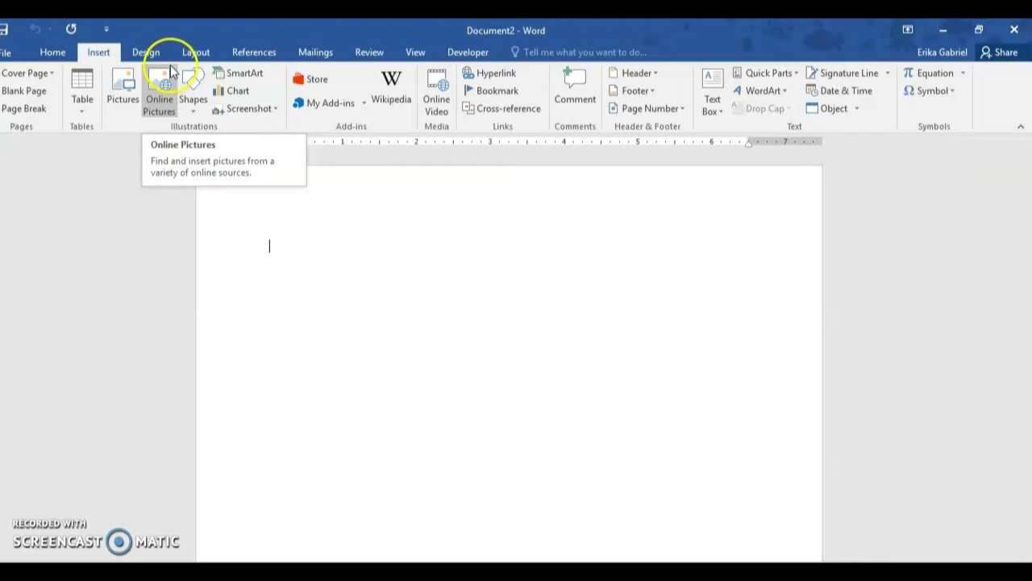
pyautogui.click(159, 72)
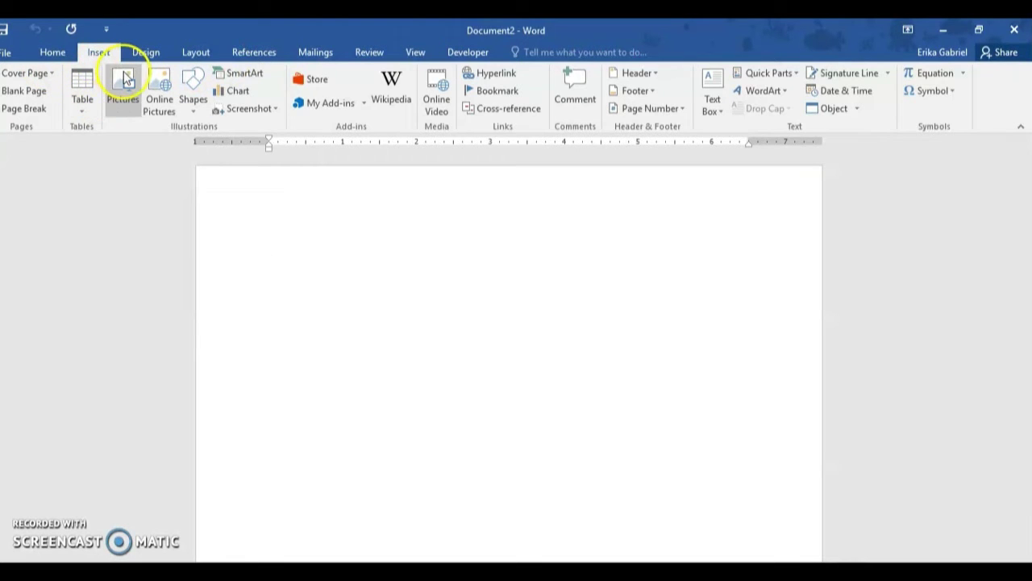
pyautogui.click(50, 53)
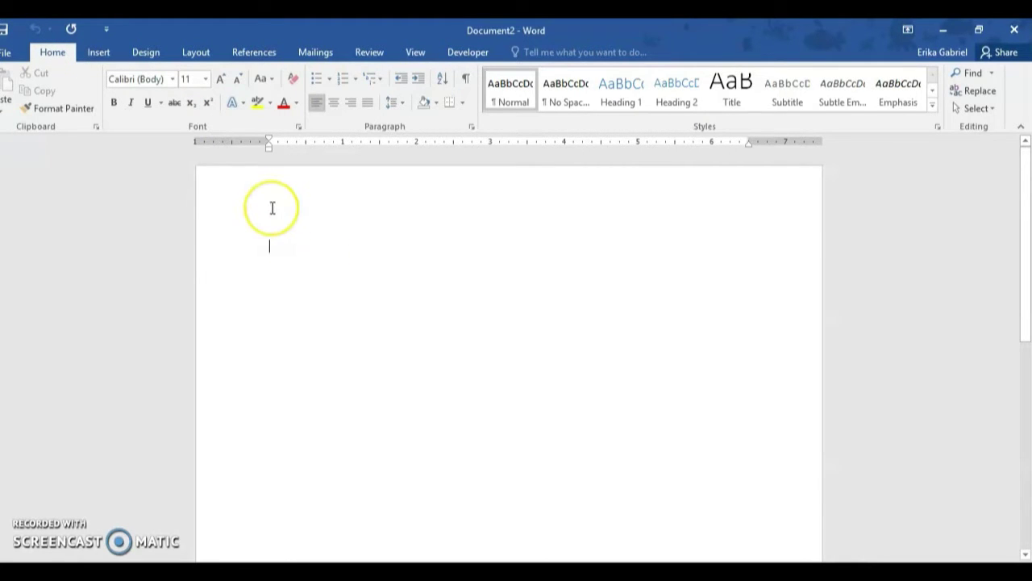
# Step: Enter a "Name:" label followed by a long underscore line at the start of the page, and delete it again
pyautogui.write('Name:')
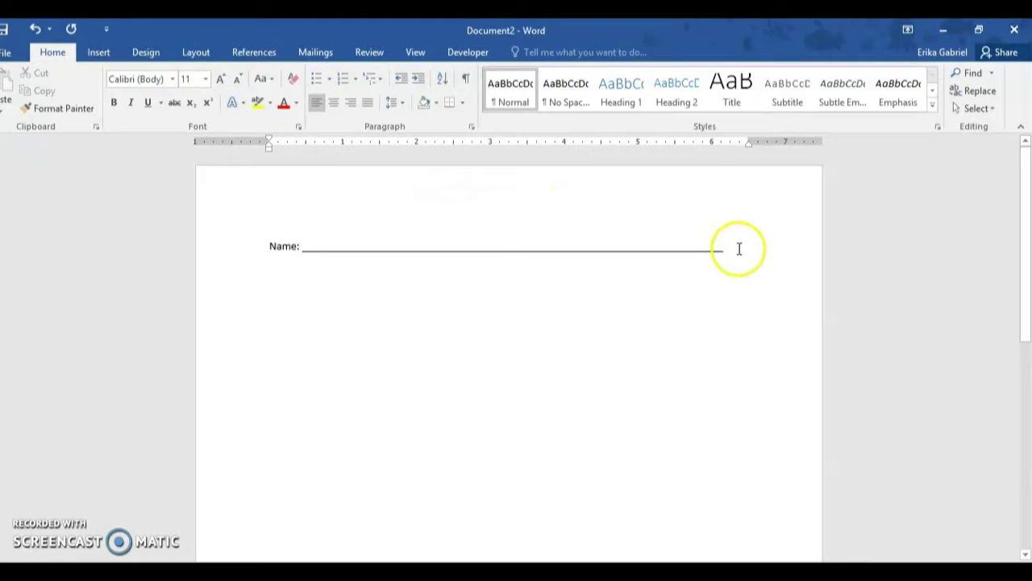
pyautogui.moveTo(739, 248); pyautogui.dragTo(210, 281)
pyautogui.press('Delete')
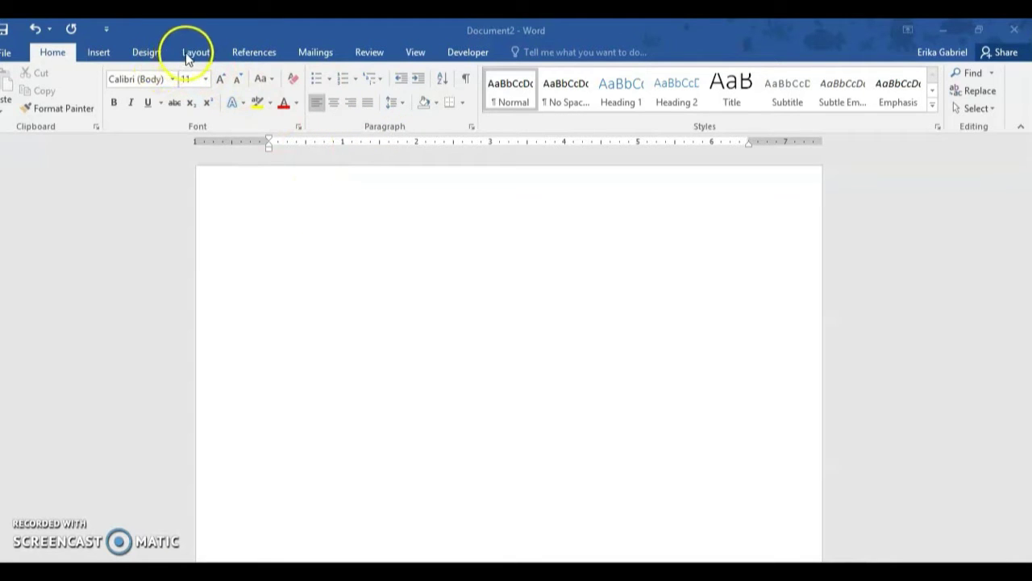
# Step: Set the blank document to a two-column layout
pyautogui.click(191, 56)
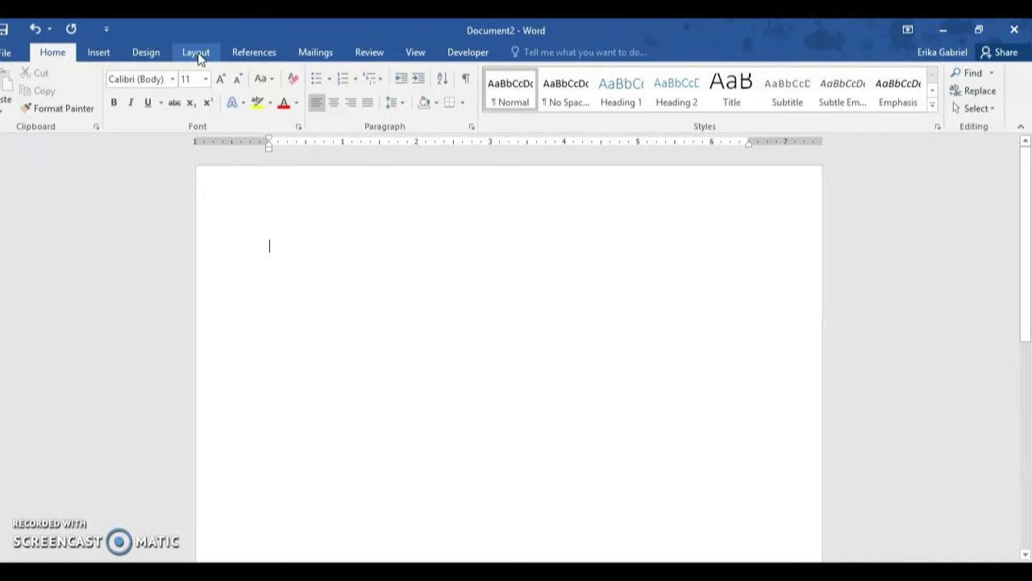
pyautogui.click(198, 53)
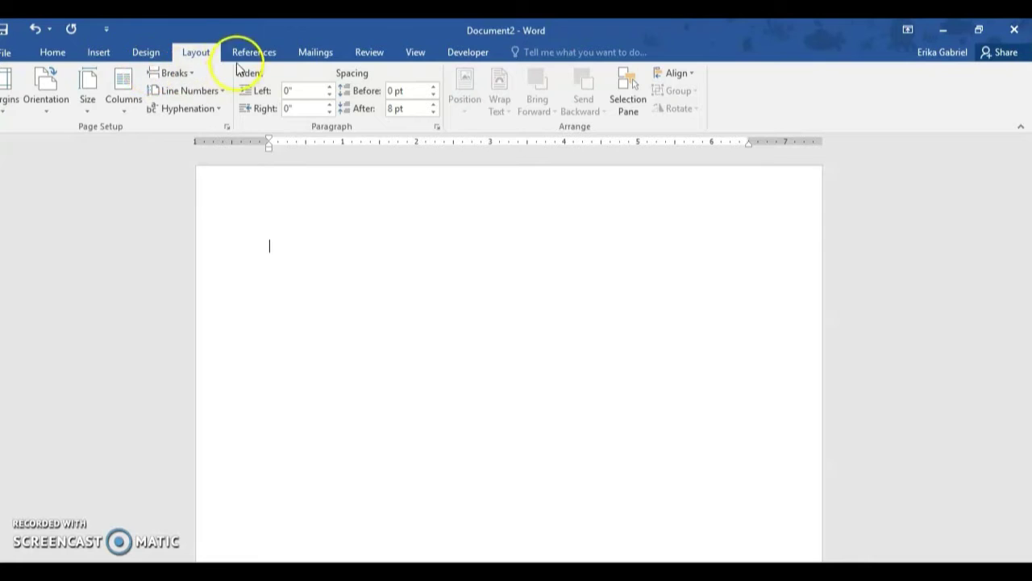
pyautogui.click(132, 111)
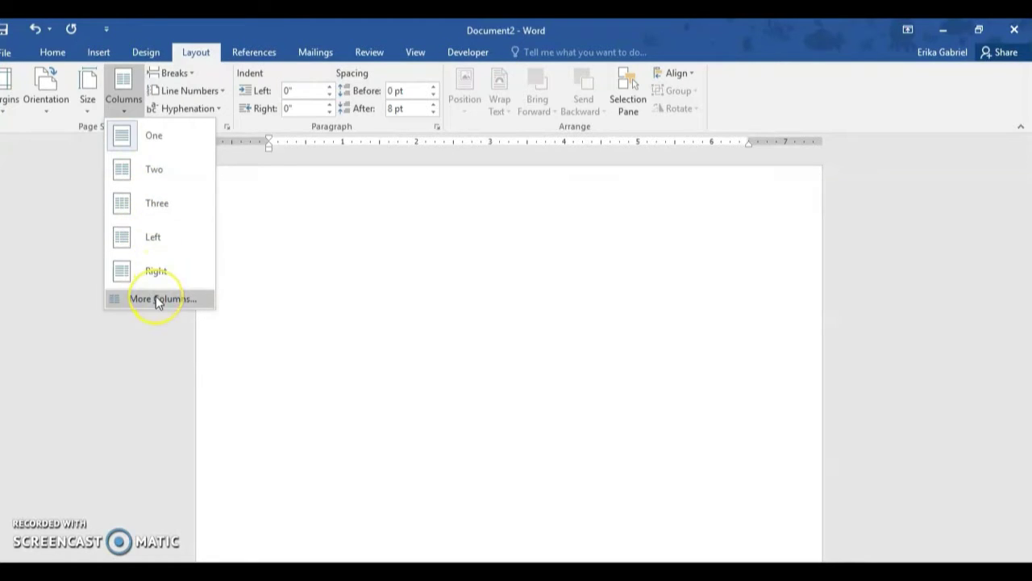
pyautogui.click(150, 181)
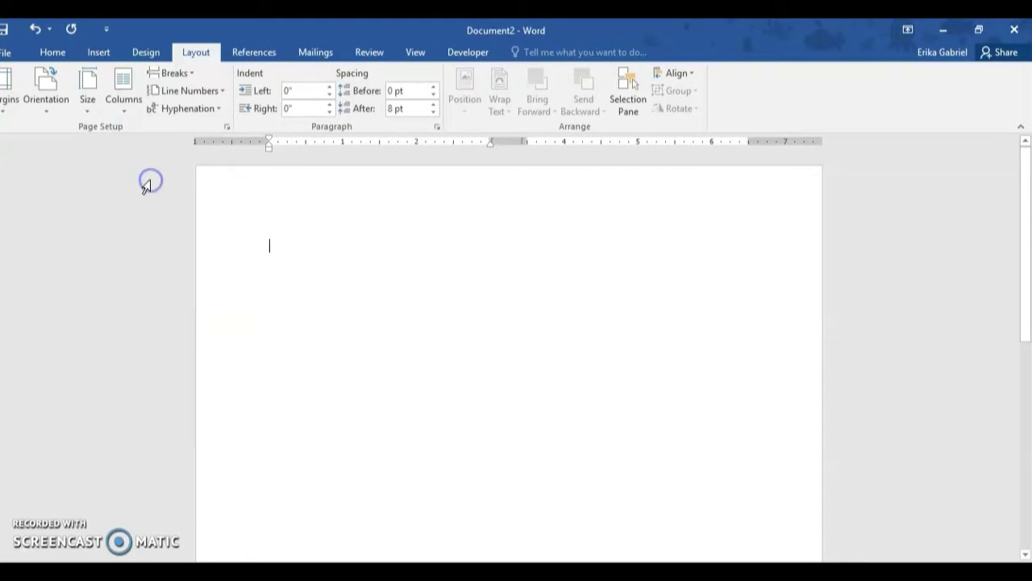
# Step: Show the formatting marks and insert empty paragraphs through both columns of the first page and onto the second page
pyautogui.click(51, 53)
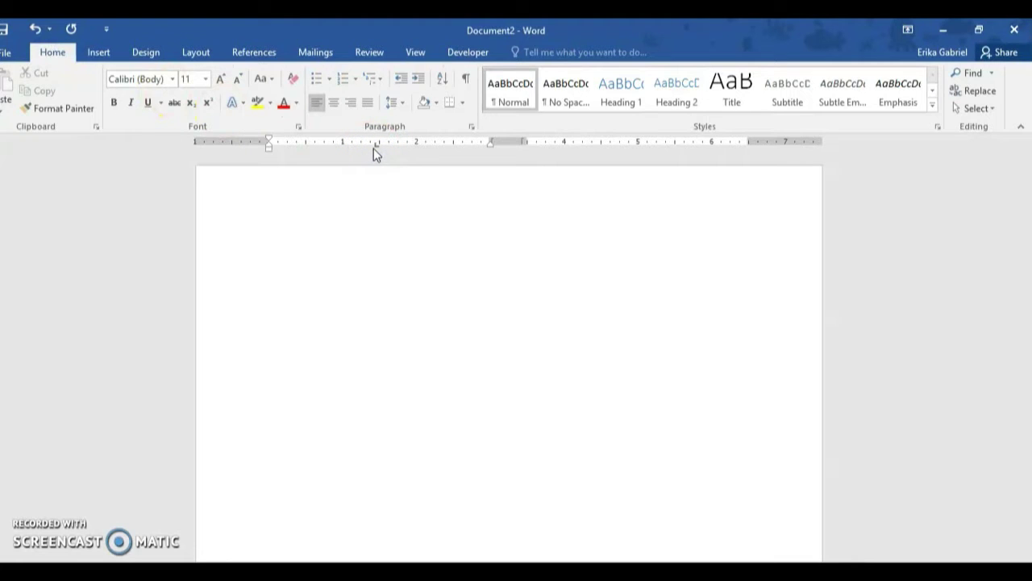
pyautogui.click(465, 80)
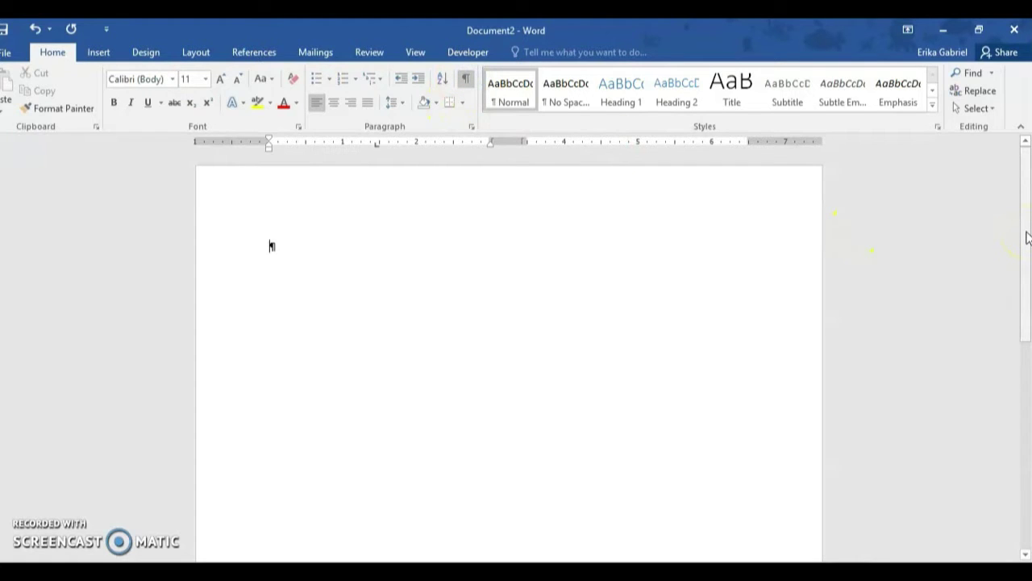
pyautogui.press('Return')
pyautogui.press('Return')
pyautogui.press('Return')
pyautogui.press('Return')
pyautogui.press('Return')
pyautogui.press('Return')
pyautogui.press('Return')
pyautogui.press('Return')
pyautogui.press('Return')
pyautogui.press('Return')
pyautogui.press('Return')
pyautogui.press('Return')
pyautogui.press('Return')
pyautogui.press('Return')
pyautogui.press('Return')
pyautogui.press('Return')
pyautogui.press('Return')
pyautogui.press('Return')
pyautogui.press('Return')
pyautogui.press('Return')
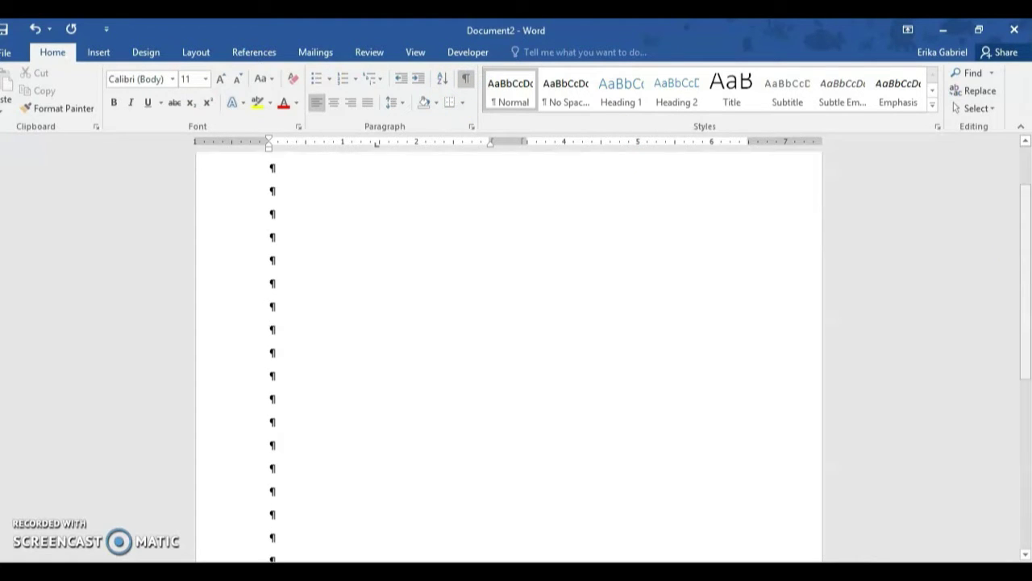
pyautogui.press('Return')
pyautogui.press('Return')
pyautogui.press('Return')
pyautogui.press('Return')
pyautogui.press('Return')
pyautogui.press('Return')
pyautogui.press('Return')
pyautogui.press('Return')
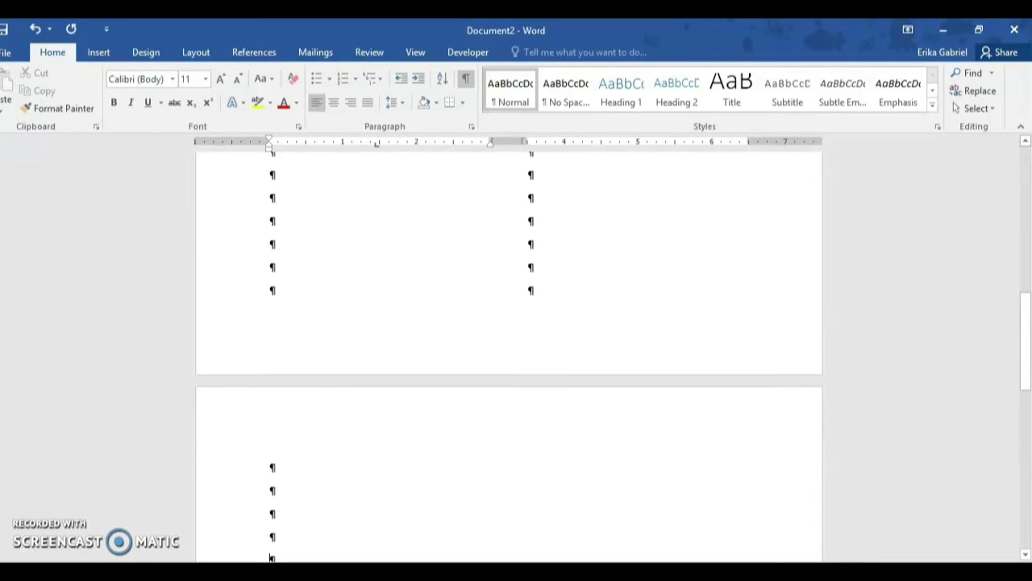
# Step: Hide the formatting marks and show them again
pyautogui.moveTo(1028, 276); pyautogui.dragTo(1023, 244)
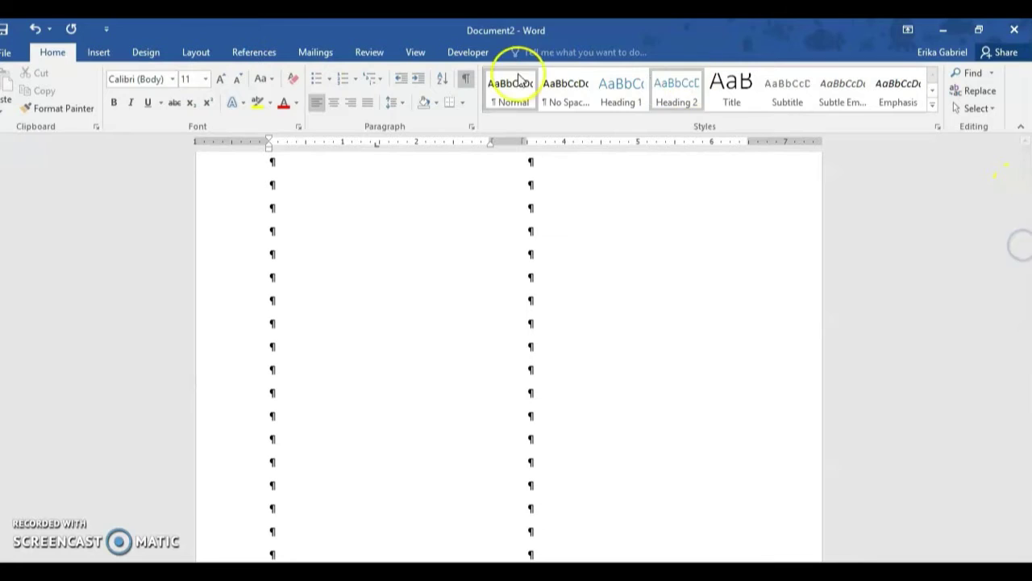
pyautogui.click(467, 82)
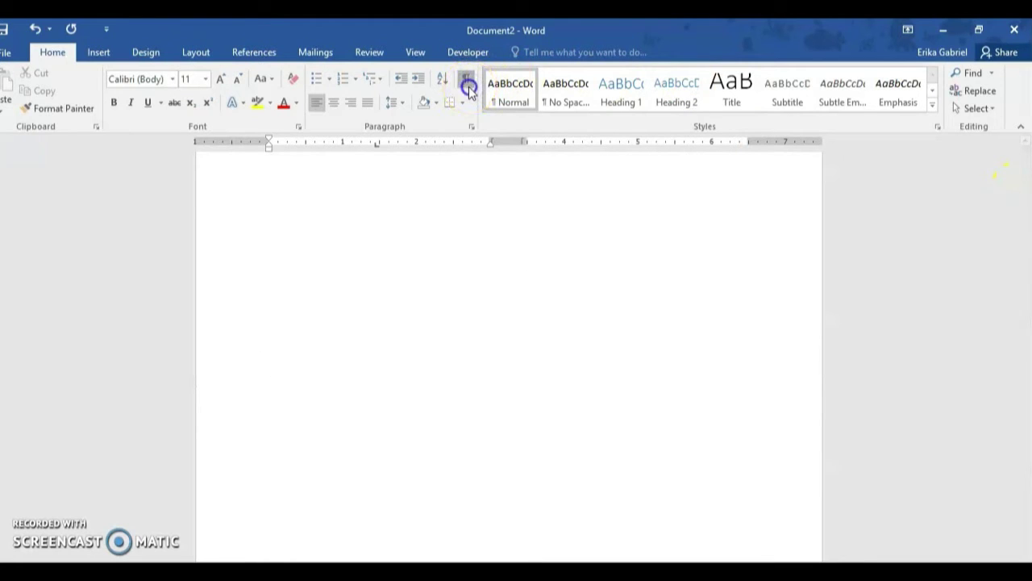
pyautogui.click(468, 84)
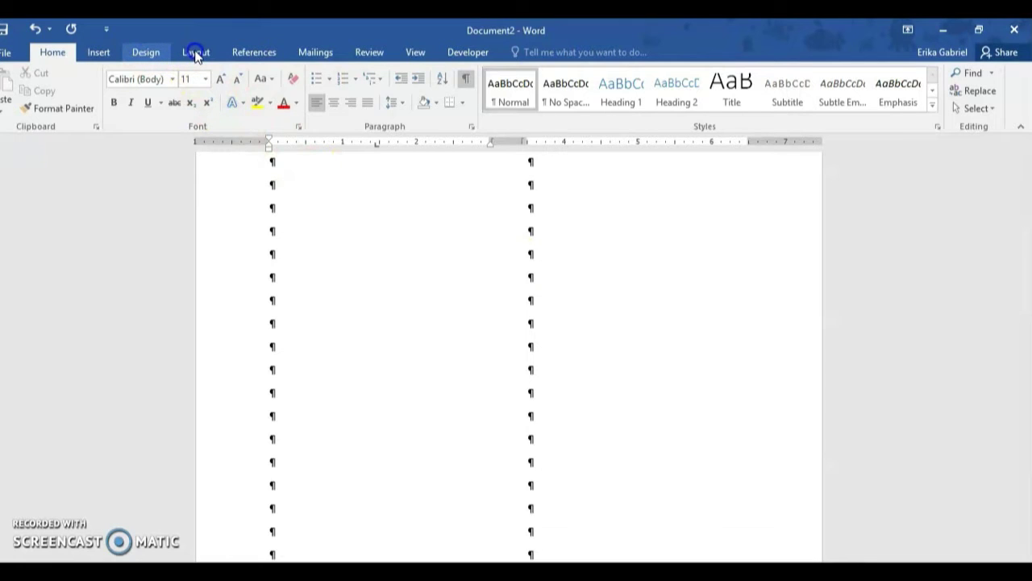
# Step: Add a line between the two columns across the whole document
pyautogui.click(196, 54)
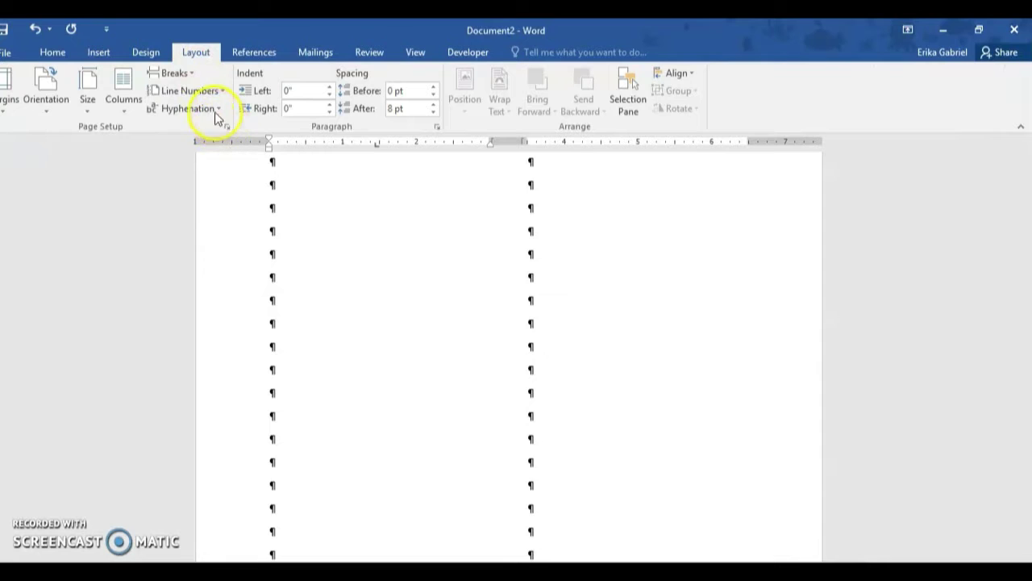
pyautogui.click(125, 104)
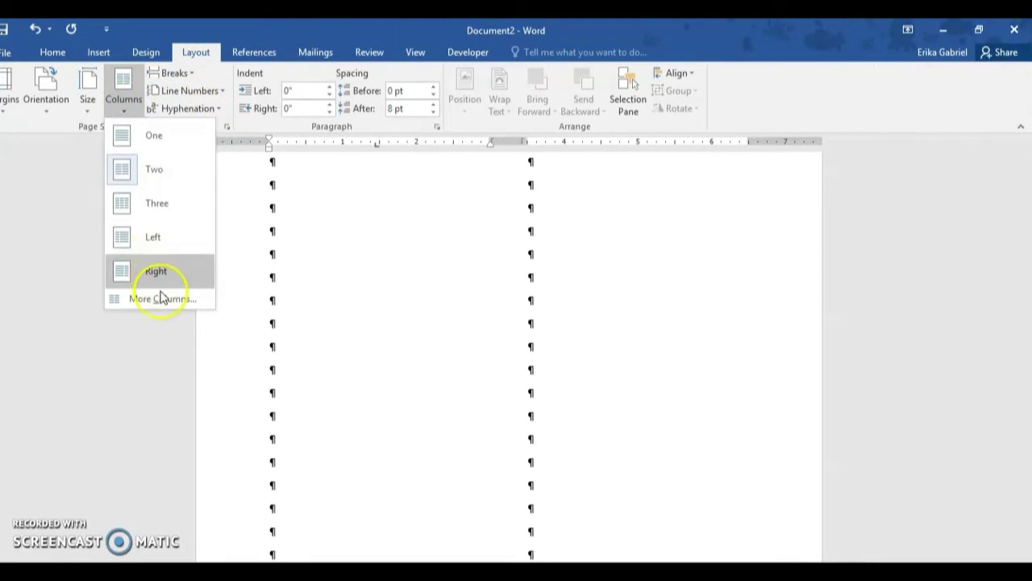
pyautogui.click(161, 298)
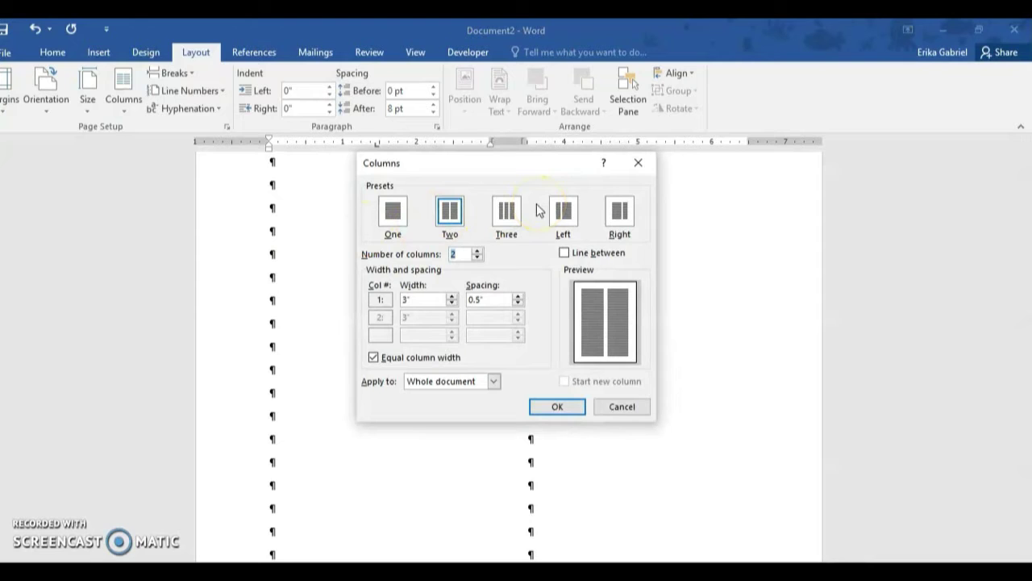
pyautogui.click(565, 252)
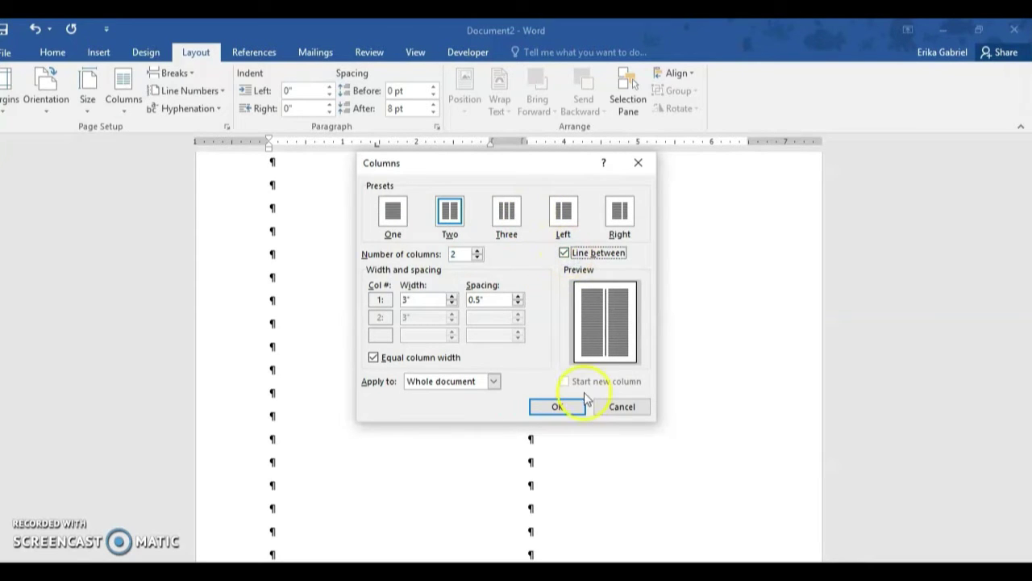
pyautogui.click(558, 407)
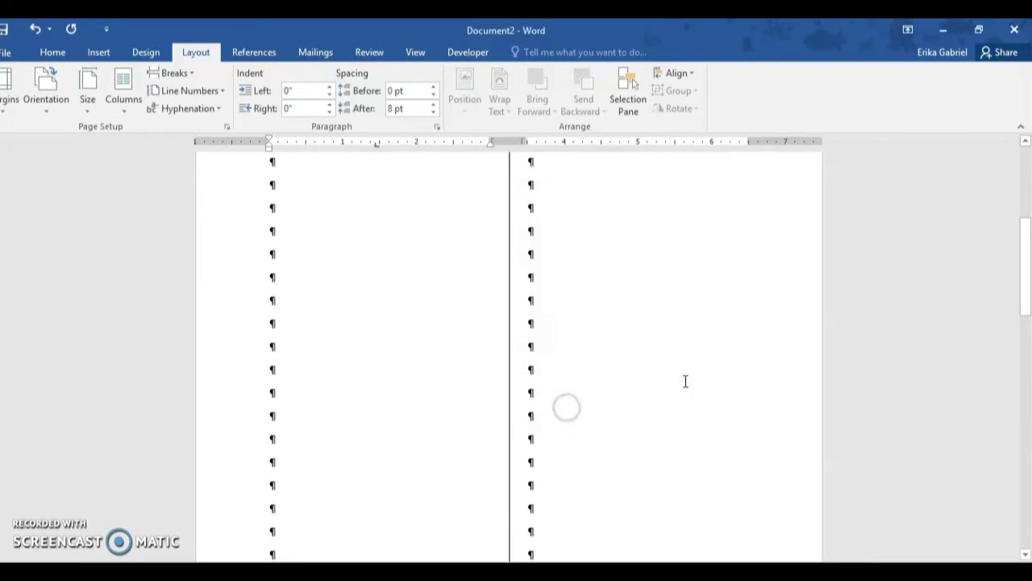
# Step: Add more empty paragraphs at the end of the document until the second page continues into its second column
pyautogui.scroll(-5, 684, 380)
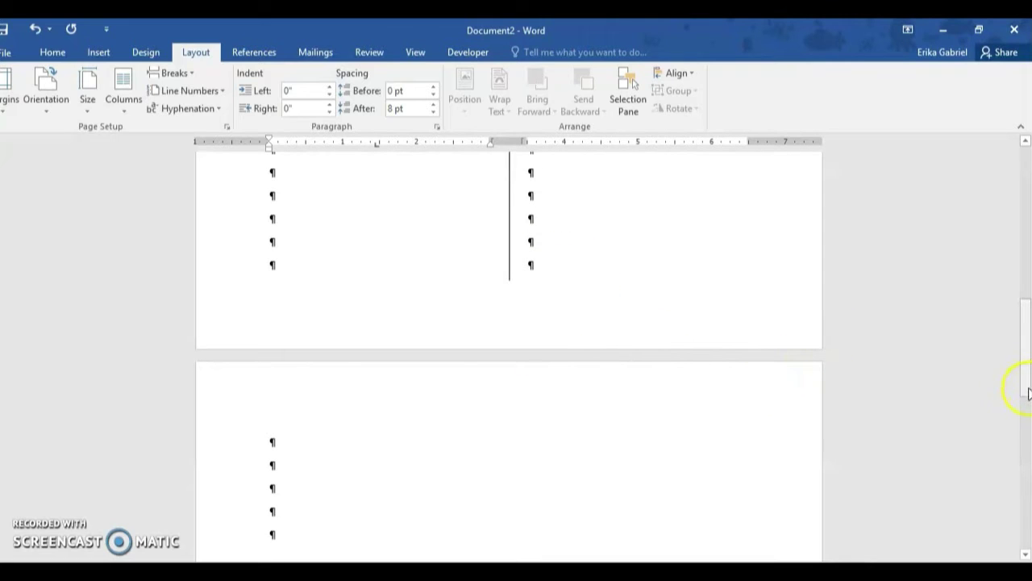
pyautogui.moveTo(1027, 390); pyautogui.dragTo(1026, 458)
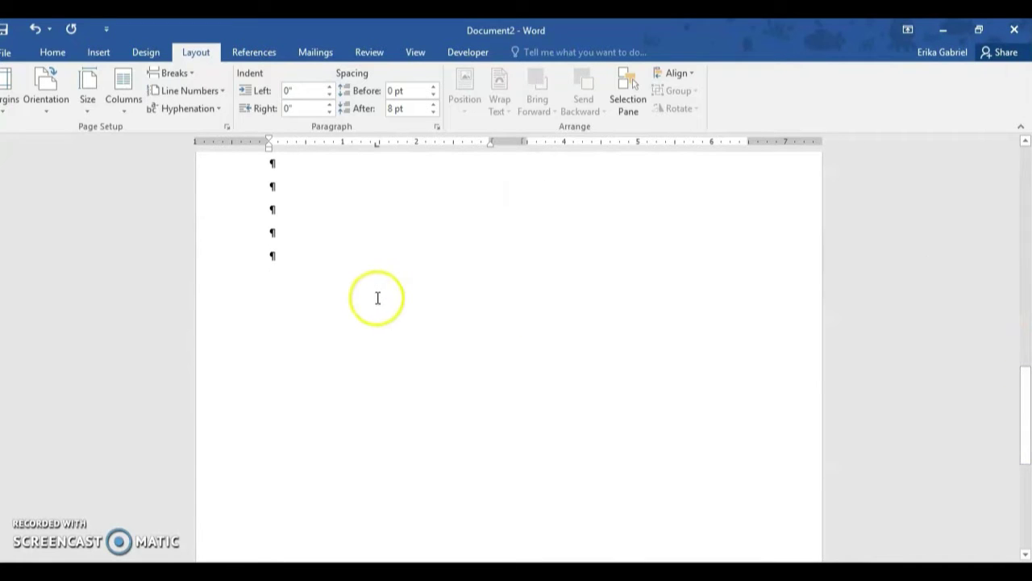
pyautogui.press('Return')
pyautogui.press('Return')
pyautogui.press('Return')
pyautogui.press('Return')
pyautogui.press('Return')
pyautogui.press('Return')
pyautogui.press('Return')
pyautogui.press('Return')
pyautogui.press('Return')
pyautogui.press('Return')
pyautogui.press('Return')
pyautogui.press('Return')
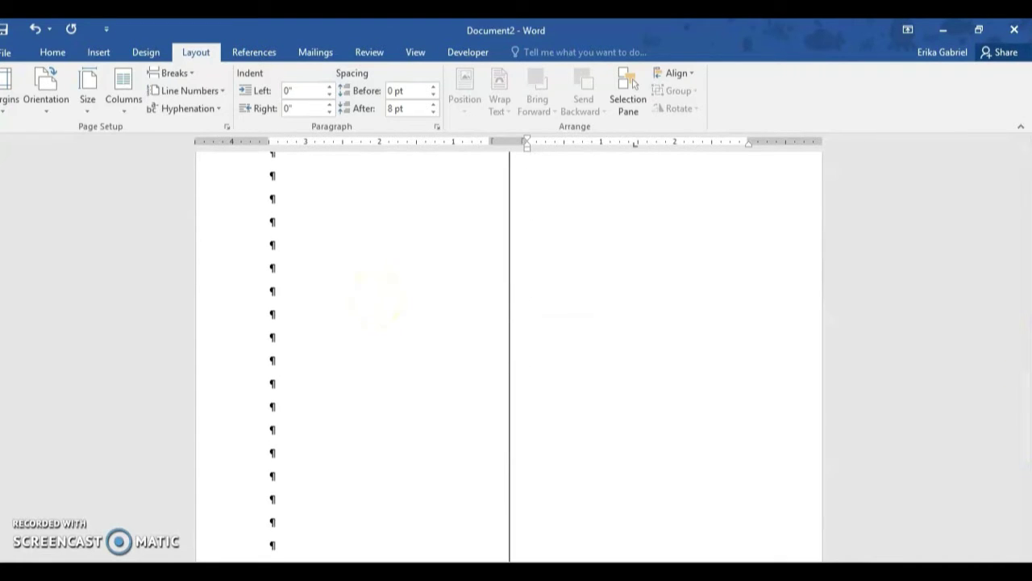
# Step: Delete all the empty paragraphs from the document
pyautogui.press('BackSpace')
pyautogui.press('BackSpace')
pyautogui.press('BackSpace')
pyautogui.press('BackSpace')
pyautogui.press('BackSpace')
pyautogui.press('BackSpace')
pyautogui.press('BackSpace')
pyautogui.press('BackSpace')
pyautogui.press('BackSpace')
pyautogui.press('BackSpace')
pyautogui.press('BackSpace')
pyautogui.press('BackSpace')
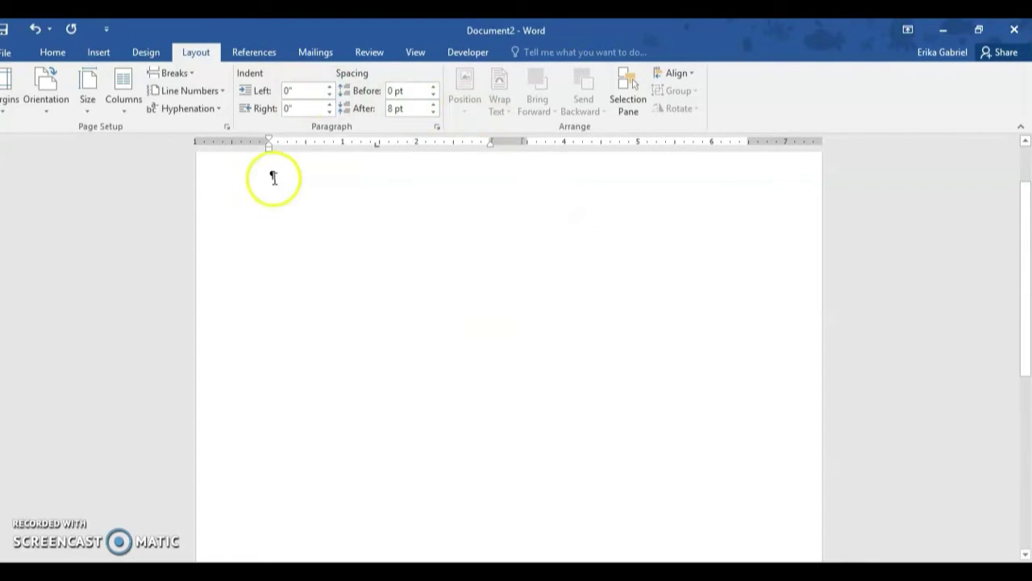
# Step: Undo the edits back through the column layout and the clearing of the "Name:" line, and delete that line
pyautogui.click(37, 31)
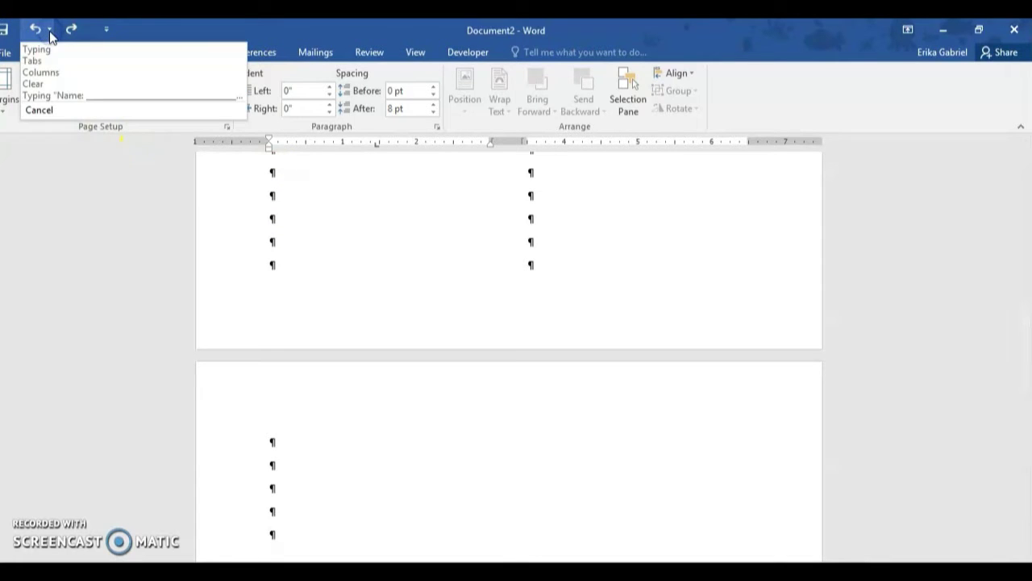
pyautogui.click(51, 84)
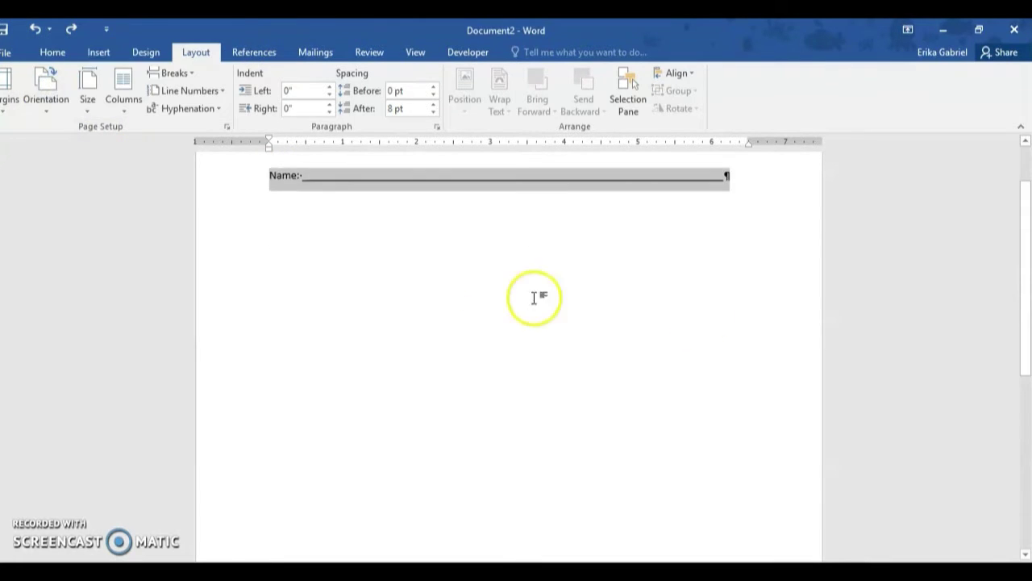
pyautogui.press('Delete')
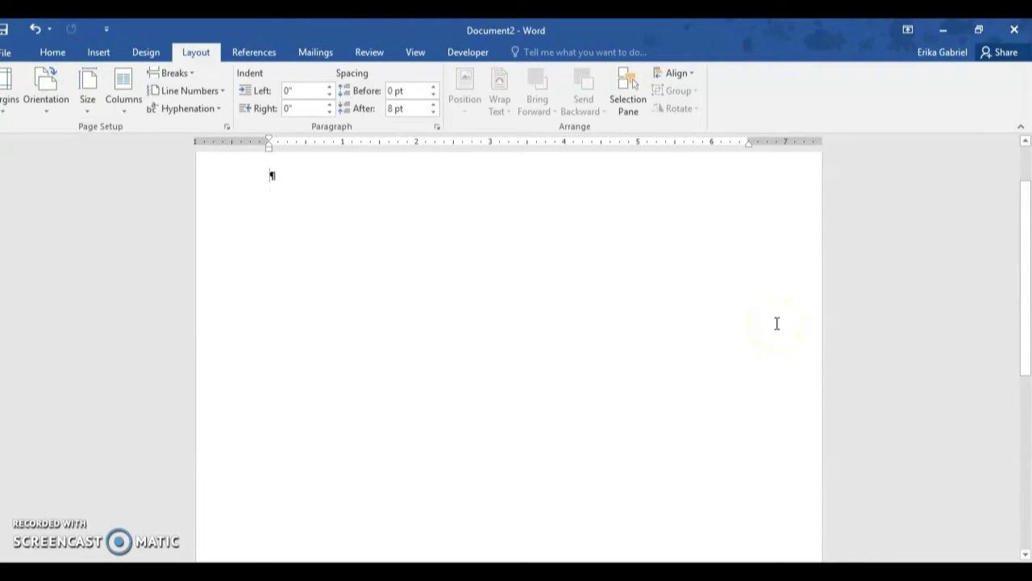
# Step: Hide the formatting marks in the empty document
pyautogui.click(49, 51)
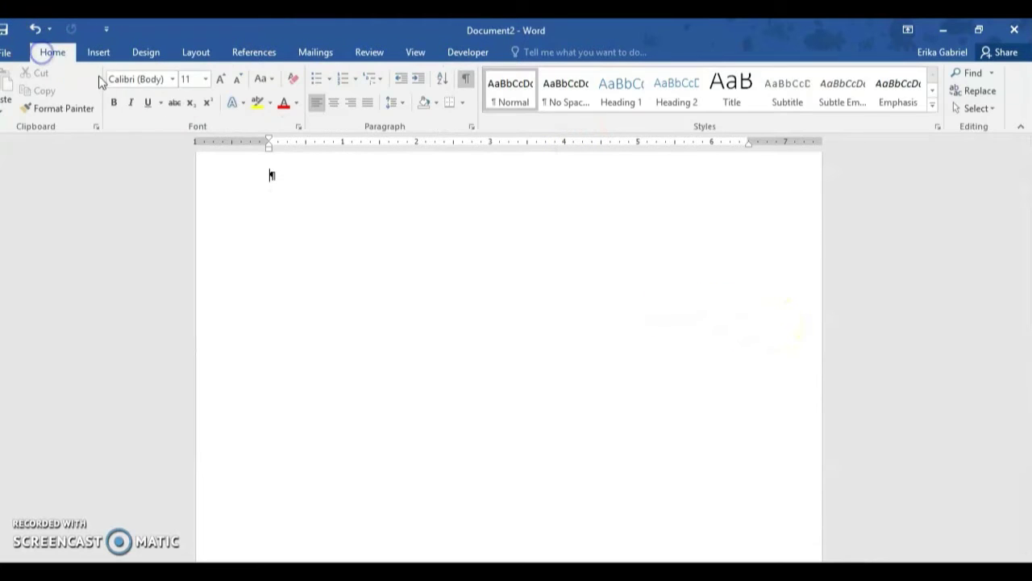
pyautogui.click(468, 82)
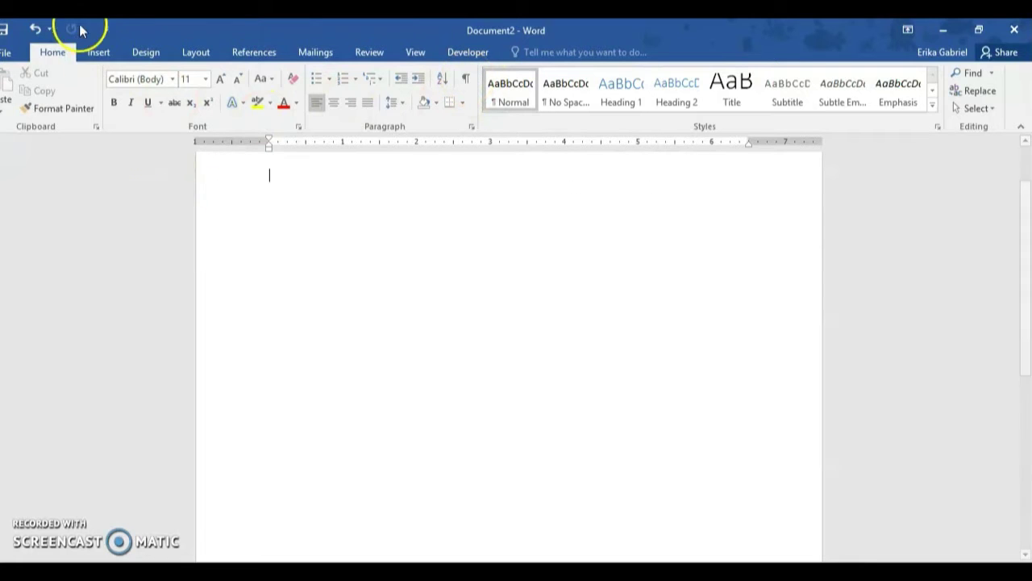
# Step: Draw a text box about 1.84" high and 7.62" wide across the upper part of the page
pyautogui.click(100, 52)
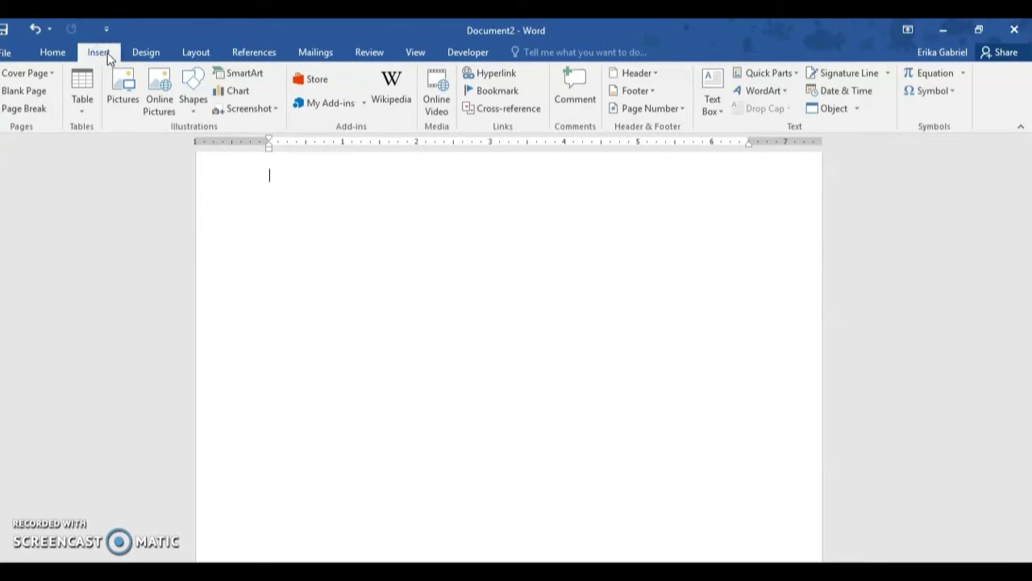
pyautogui.click(192, 101)
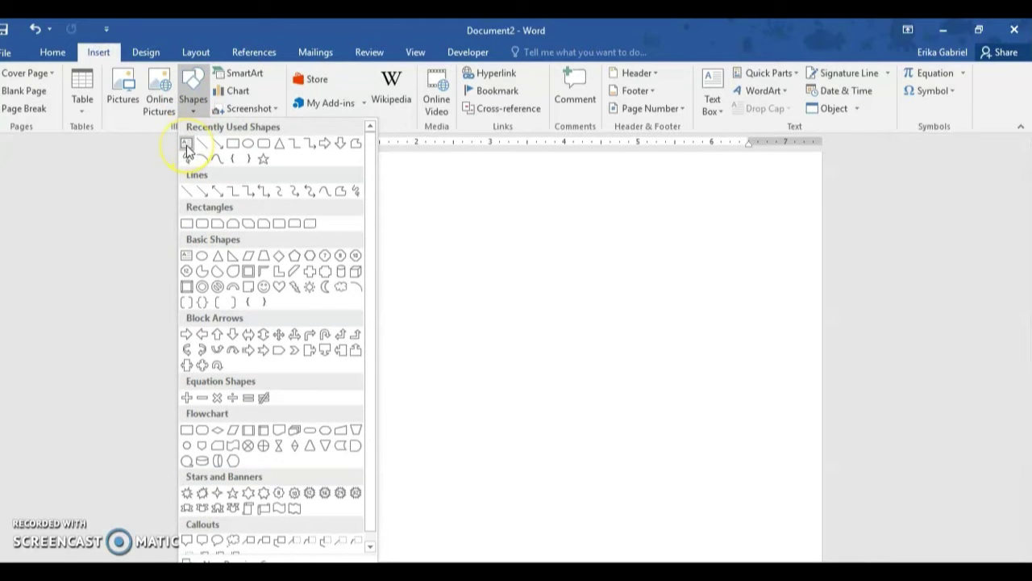
pyautogui.click(187, 148)
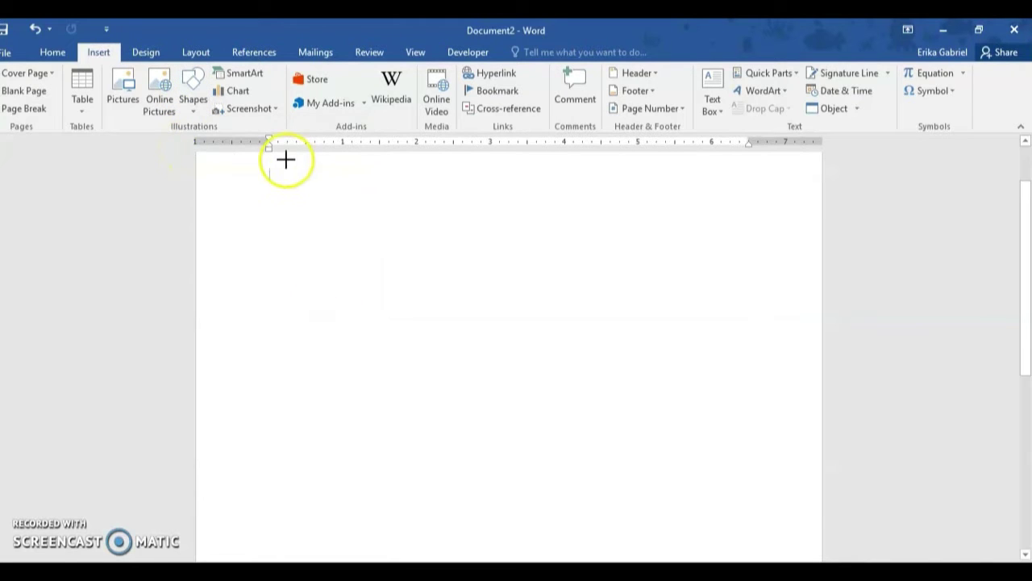
pyautogui.moveTo(236, 185)
pyautogui.mouseDown()
pyautogui.moveTo(256, 247)
pyautogui.moveTo(303, 266)
pyautogui.moveTo(765, 309)
pyautogui.moveTo(660, 258)
pyautogui.moveTo(525, 259)
pyautogui.moveTo(560, 304)
pyautogui.moveTo(774, 355)
pyautogui.moveTo(799, 322)
pyautogui.mouseUp()
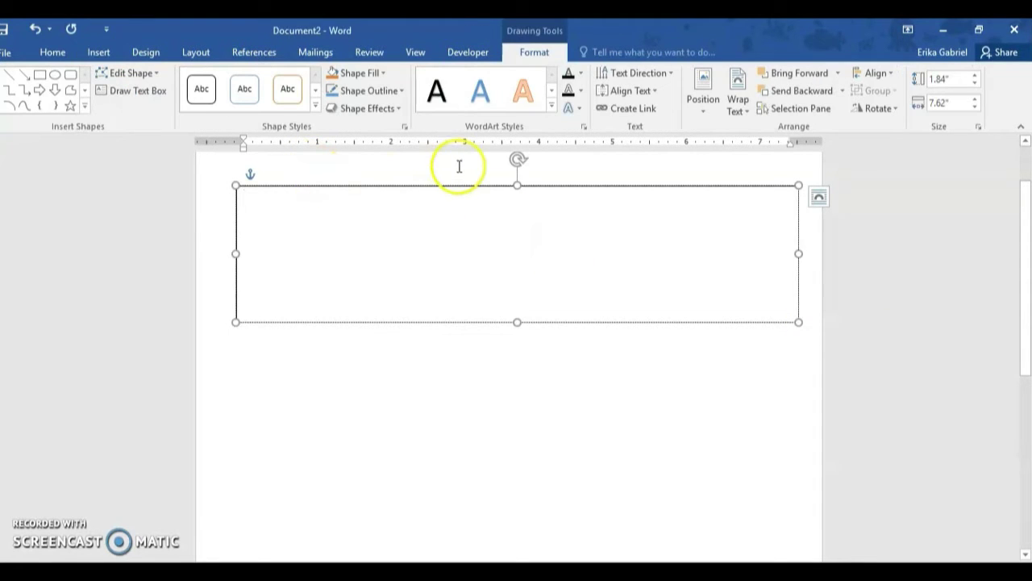
# Step: Examine the shape fill options for the text box, including No Fill
pyautogui.click(383, 73)
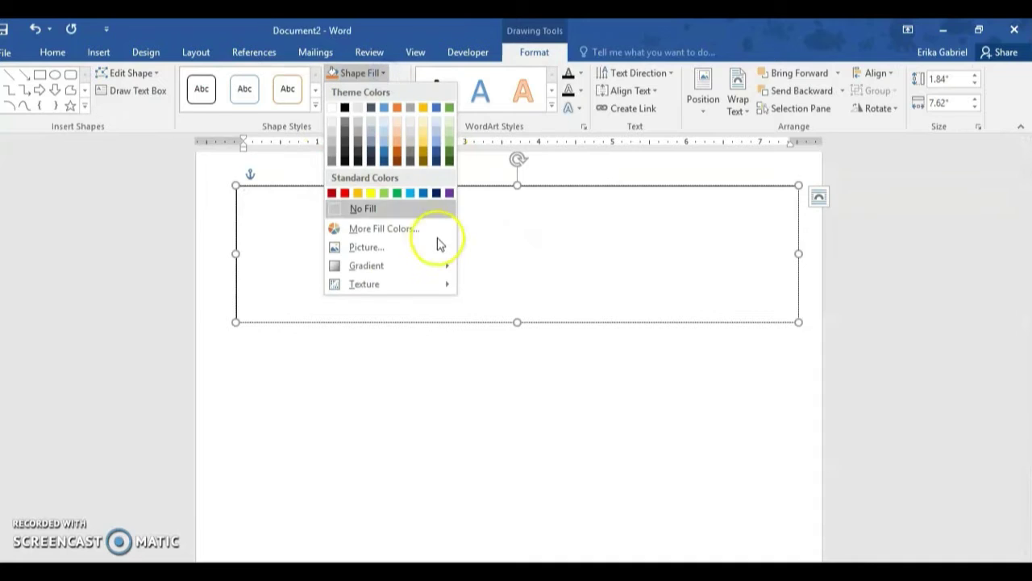
pyautogui.click(543, 392)
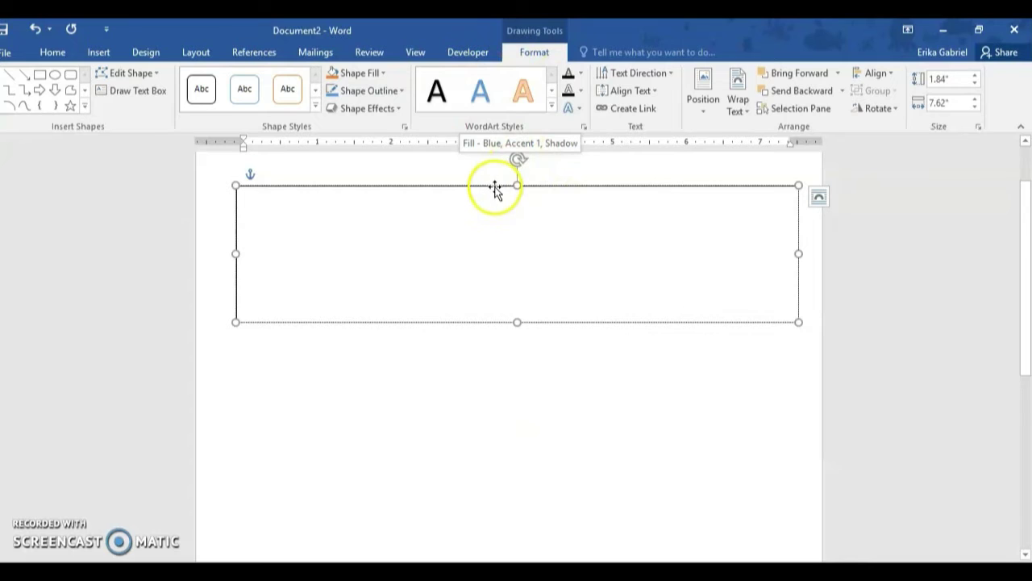
pyautogui.click(508, 403)
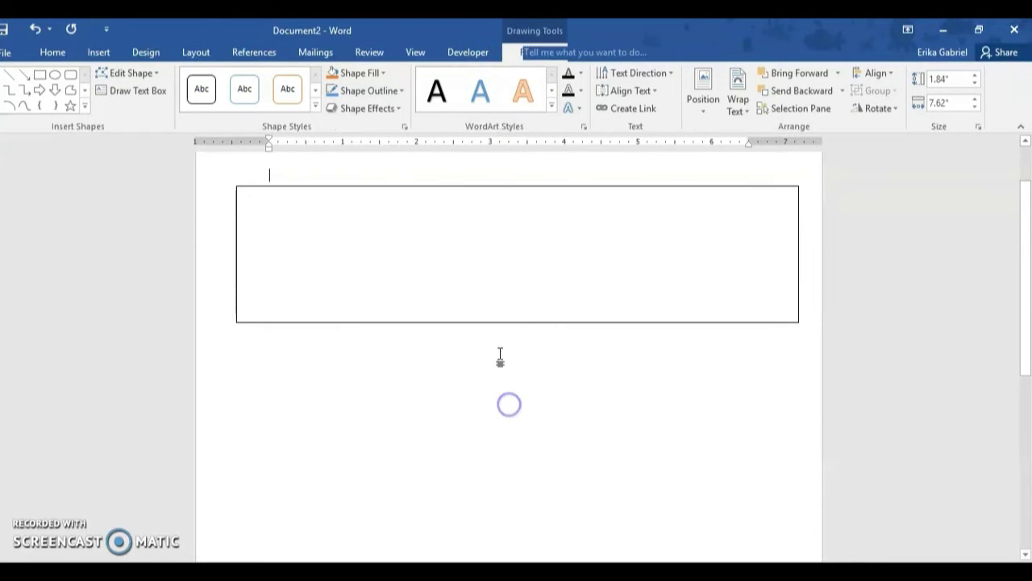
pyautogui.click(462, 186)
pyautogui.click(514, 55)
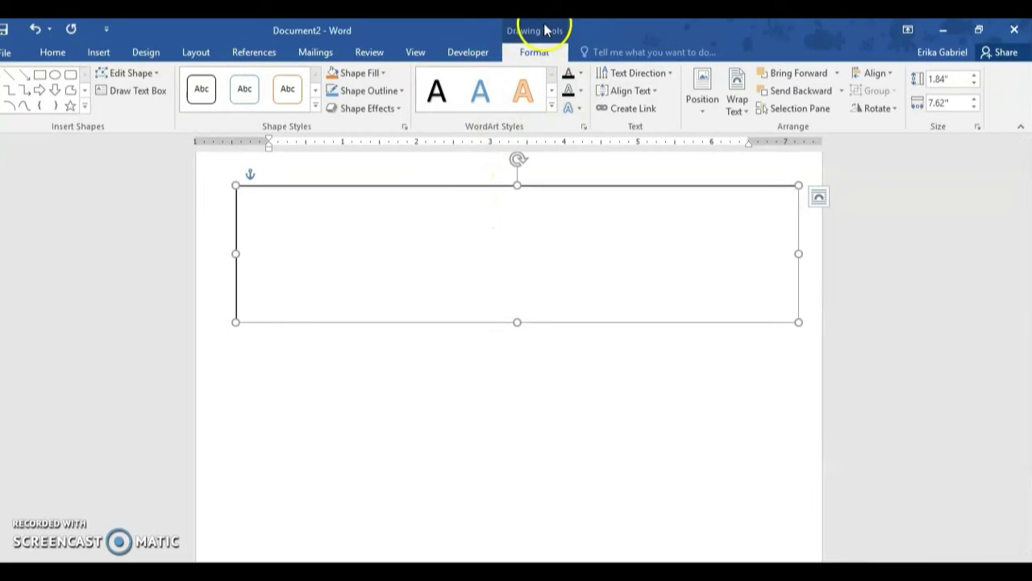
pyautogui.click(379, 73)
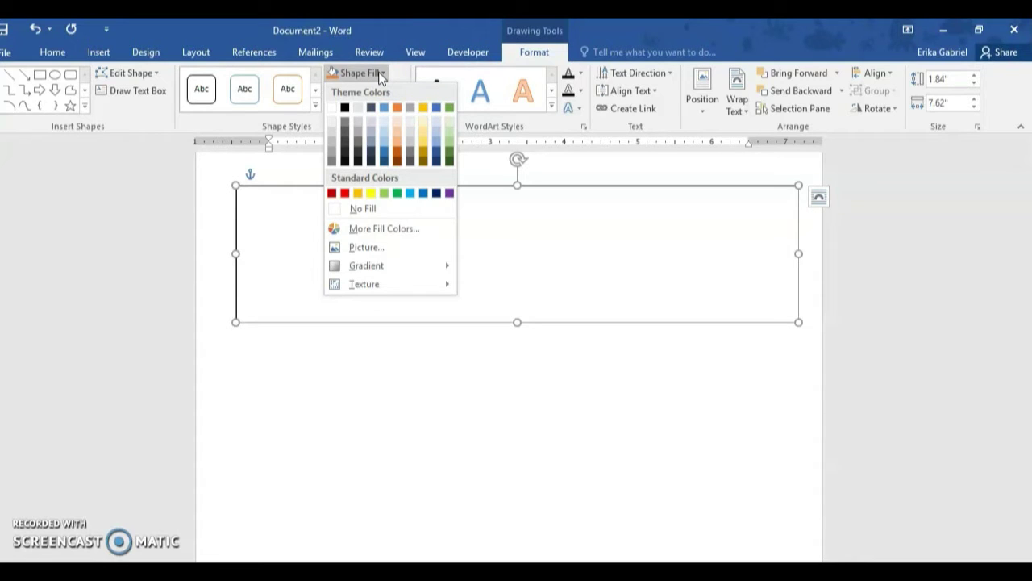
pyautogui.click(361, 211)
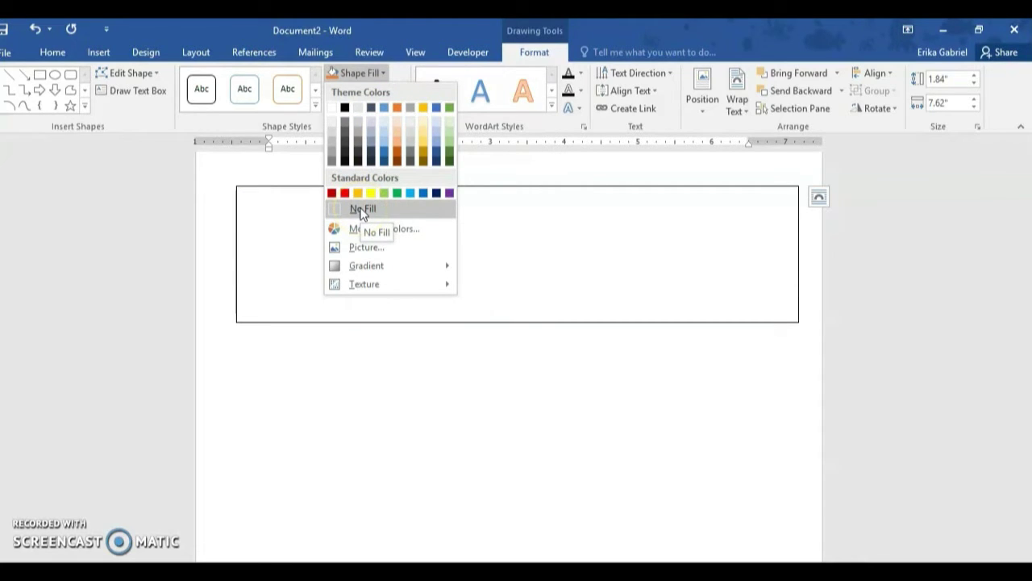
pyautogui.click(537, 202)
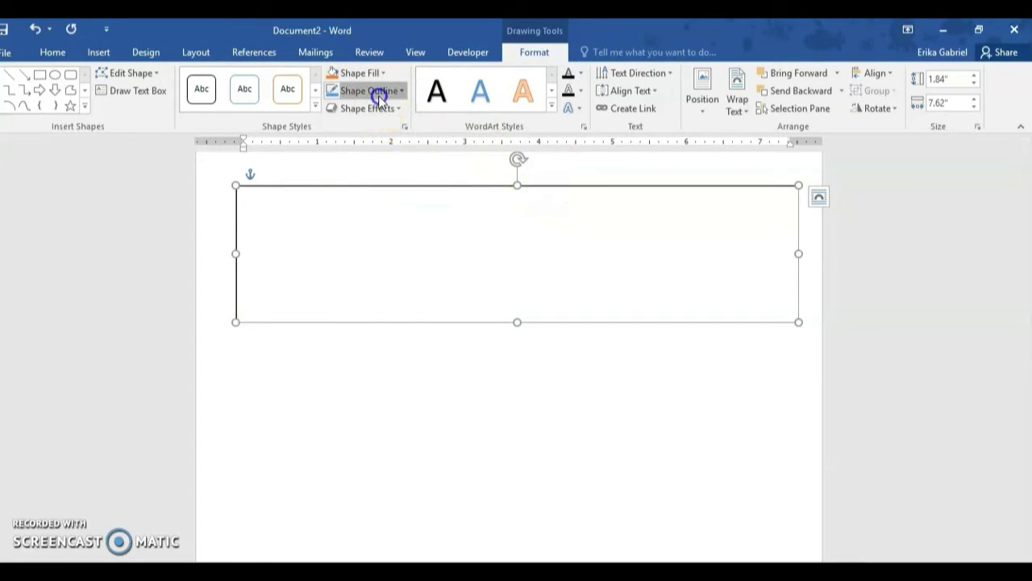
# Step: Set the text box's outline weight to 4½ pt
pyautogui.click(378, 95)
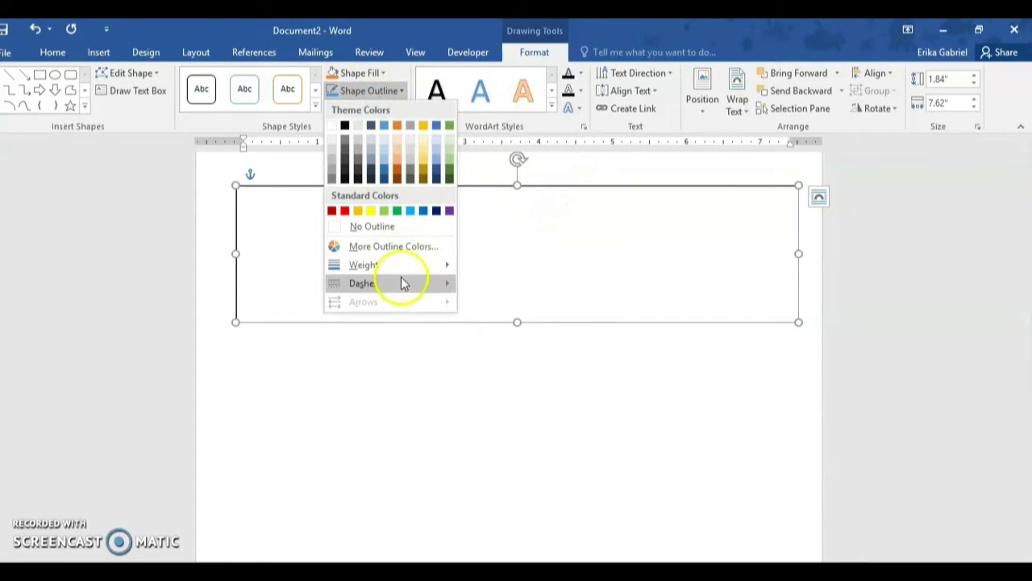
pyautogui.moveTo(415, 267)
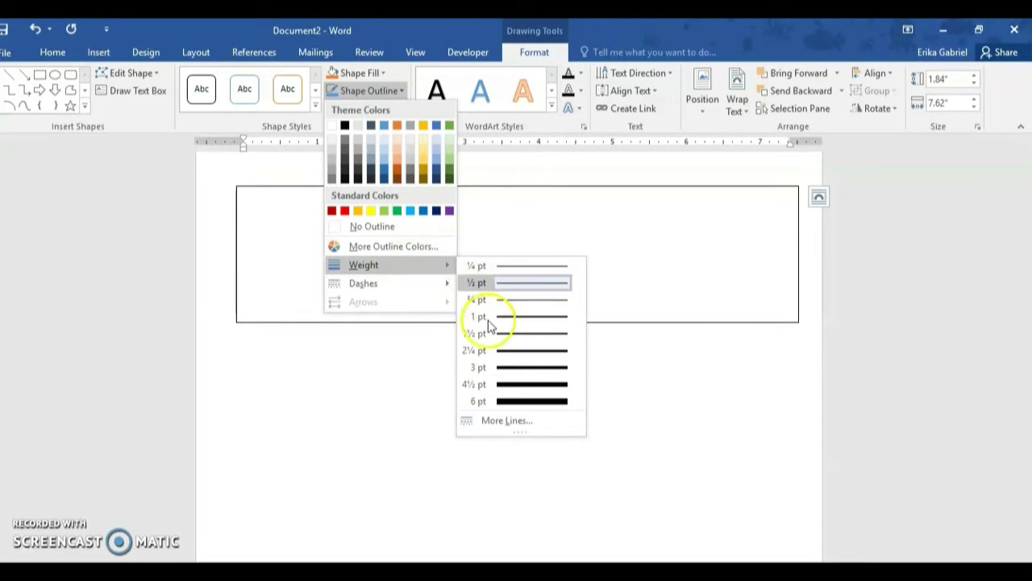
pyautogui.click(506, 385)
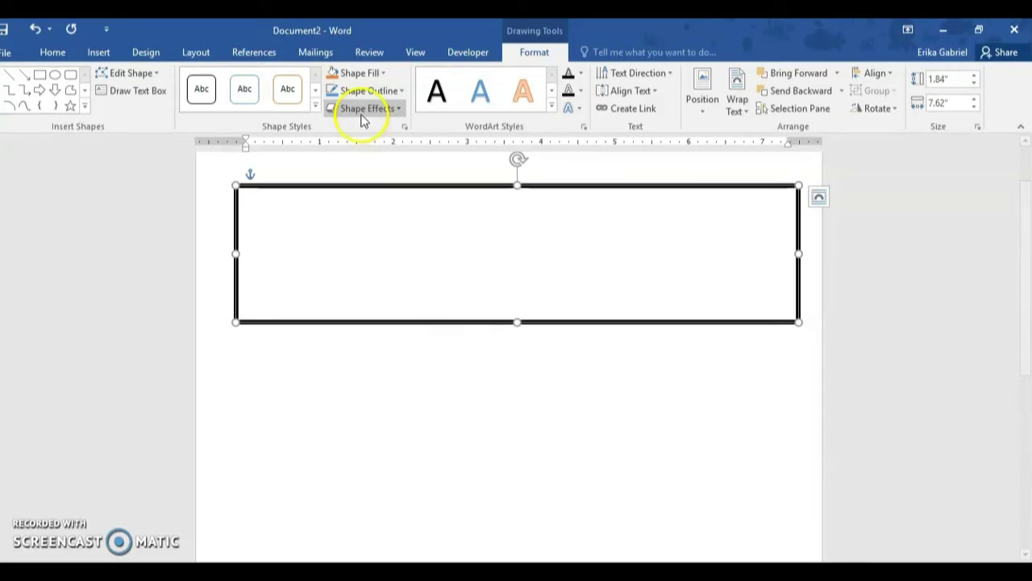
# Step: Apply an outer shadow offset below the text box
pyautogui.click(384, 110)
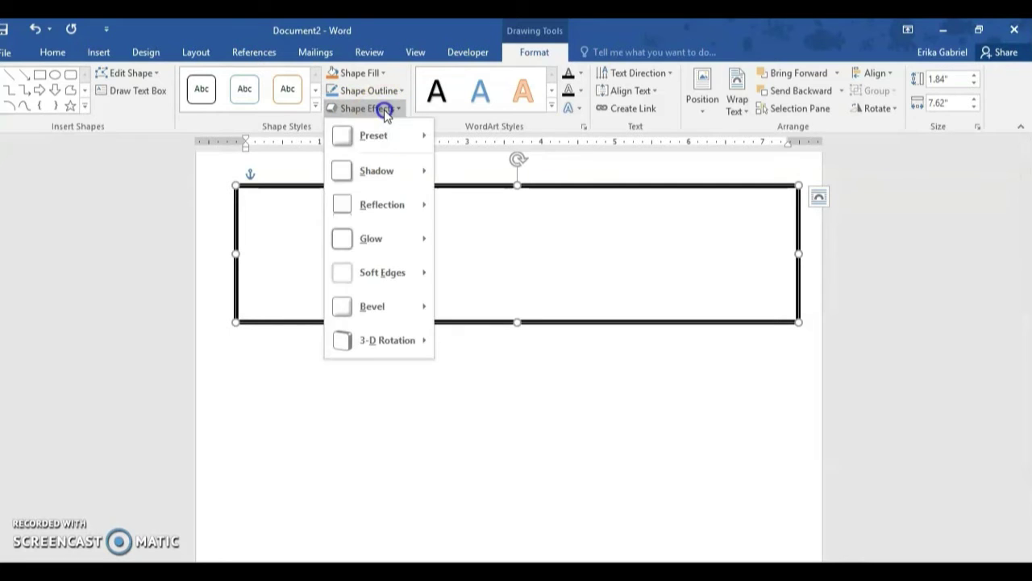
pyautogui.moveTo(397, 186)
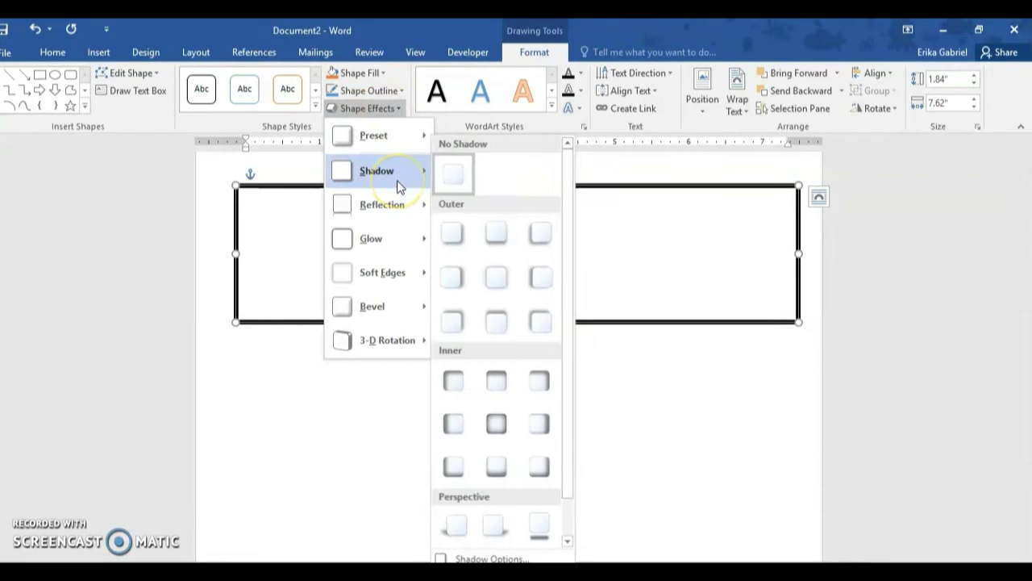
pyautogui.click(497, 233)
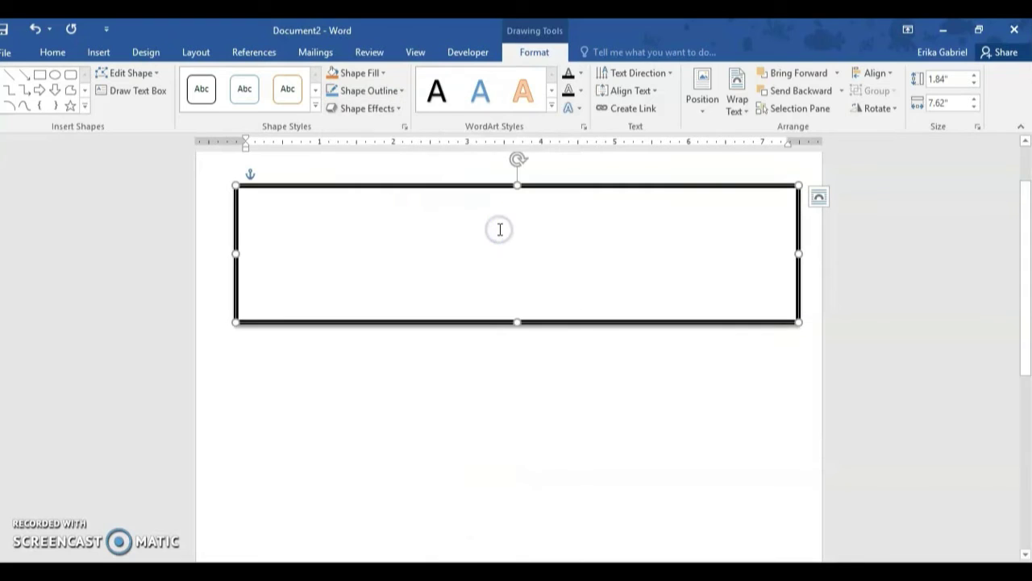
# Step: Try a perspective shadow beneath the text box and undo it
pyautogui.click(379, 91)
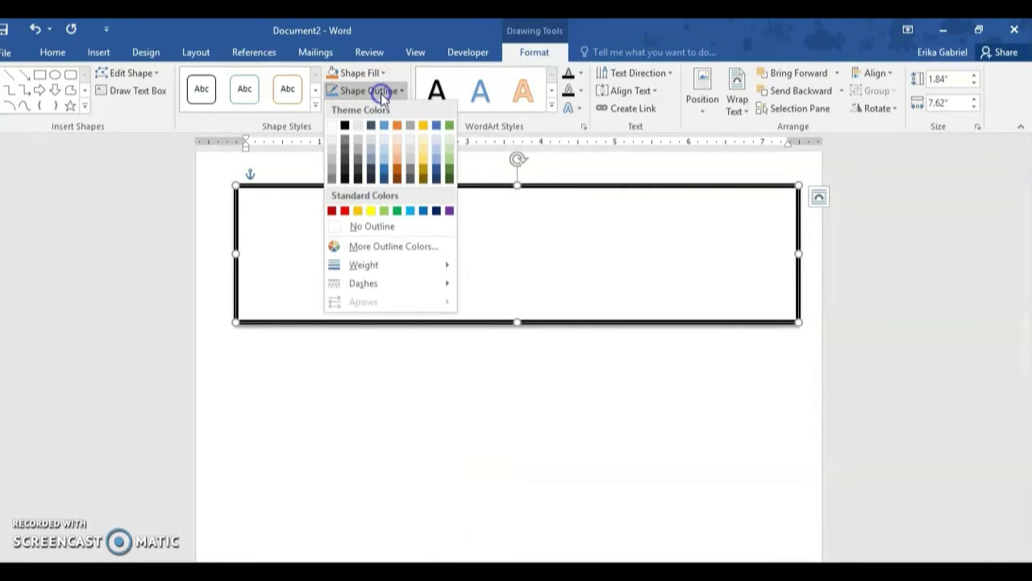
pyautogui.click(536, 159)
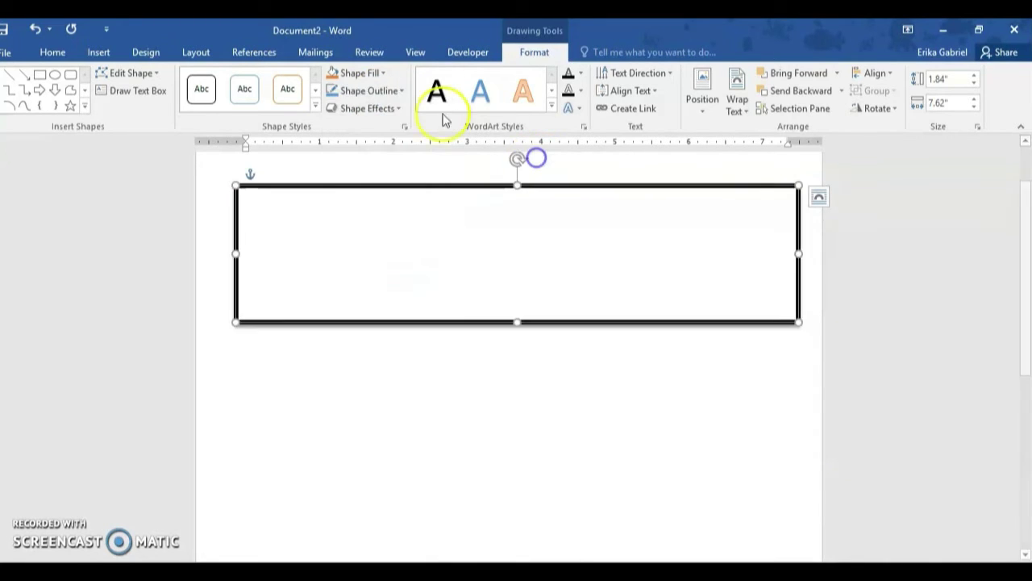
pyautogui.click(387, 108)
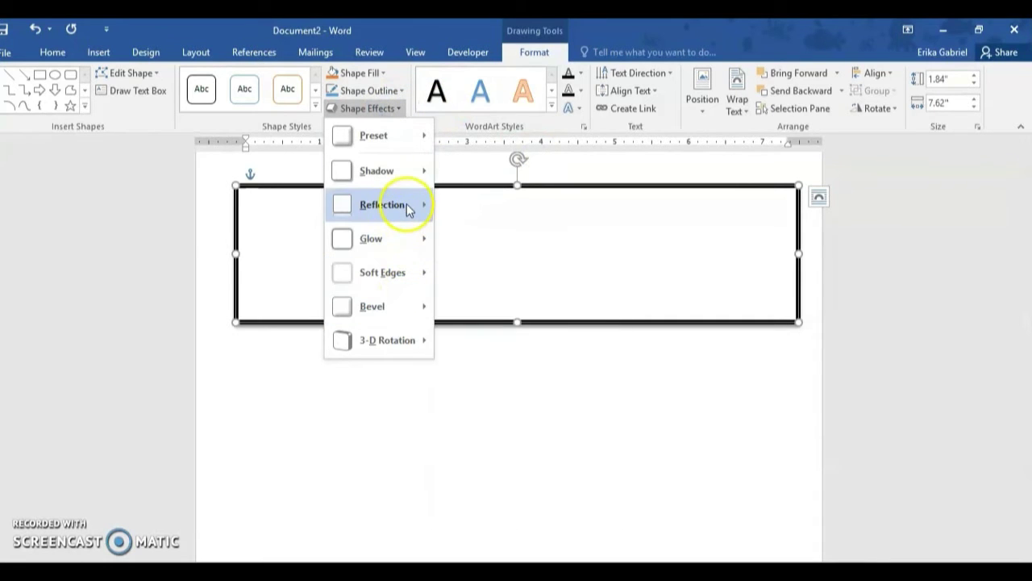
pyautogui.moveTo(410, 171)
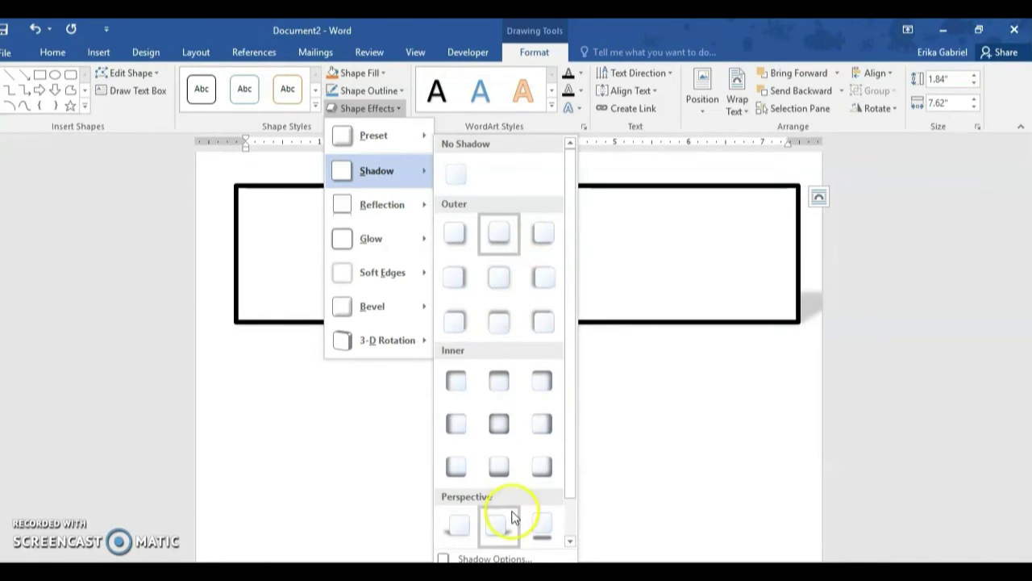
pyautogui.click(562, 535)
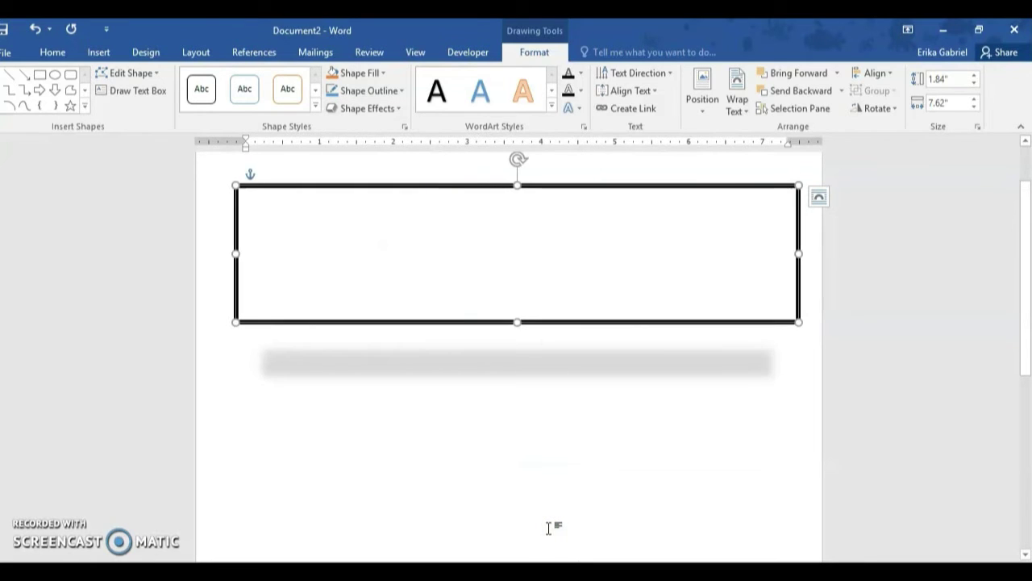
pyautogui.hotkey('ctrl', 'z')
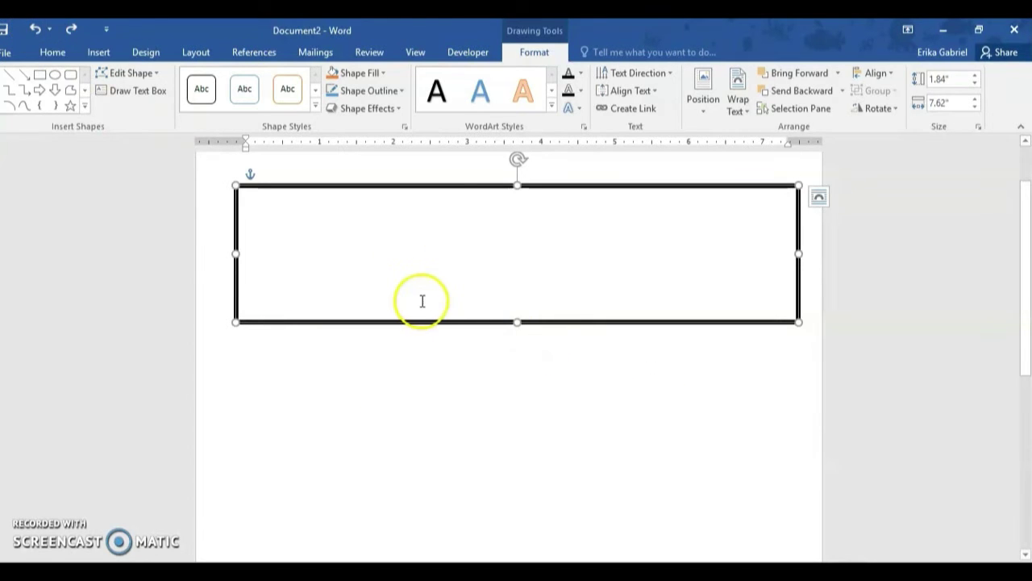
# Step: Write in the text box "Directions: Use the Draw tab and select a pen tool to match the term on the left with the definition on the right."
pyautogui.click(312, 230)
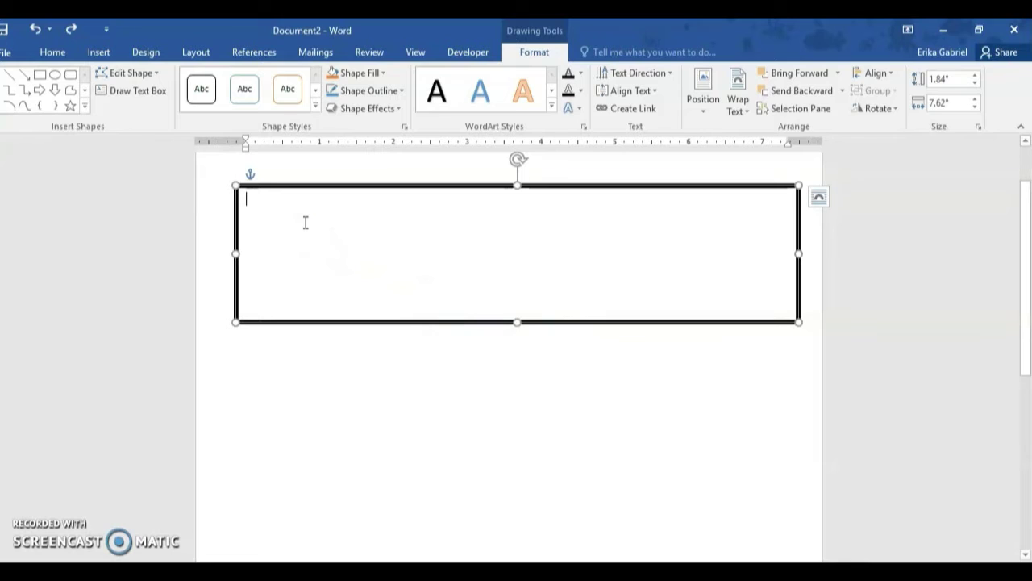
pyautogui.write('Directions: Use the')
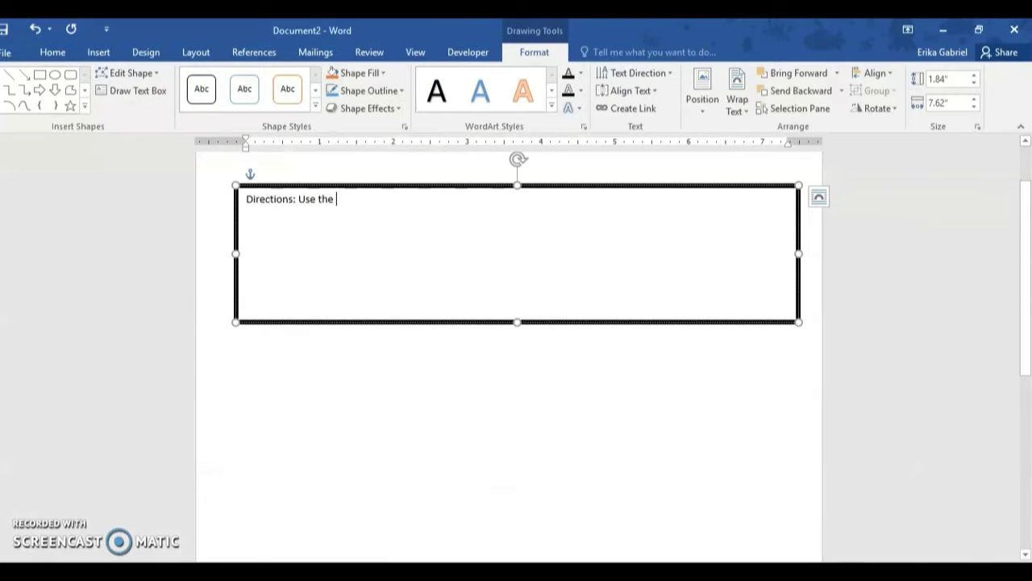
pyautogui.write('Dr')
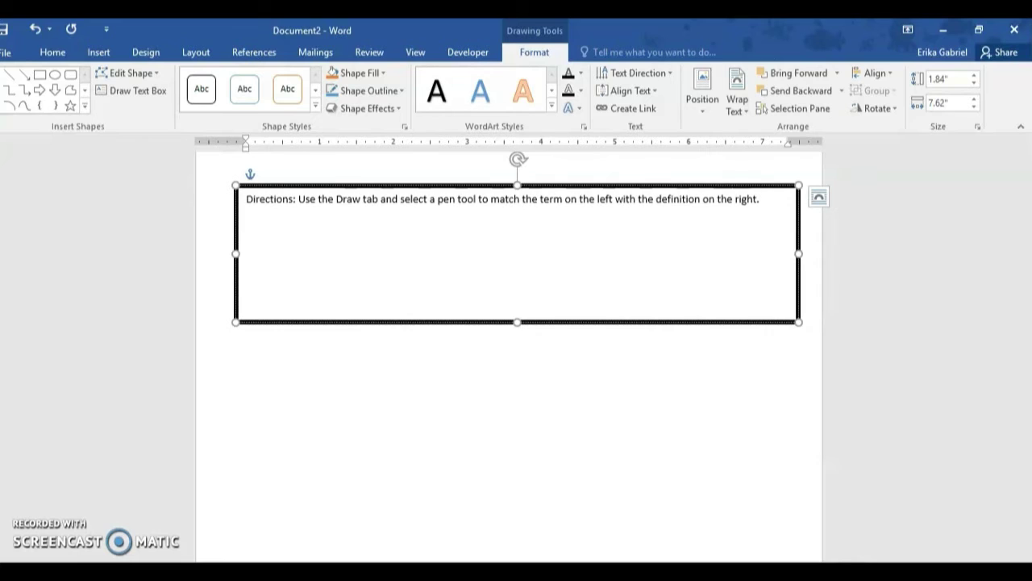
# Step: Set the font size of all the directions text in the box to 18
pyautogui.click(248, 200)
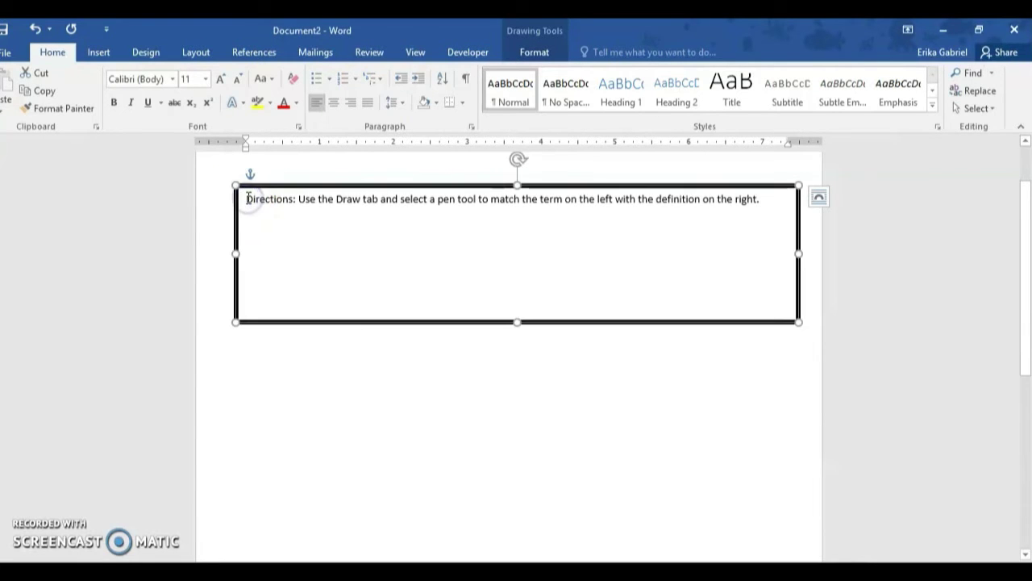
pyautogui.moveTo(247, 199); pyautogui.dragTo(766, 185)
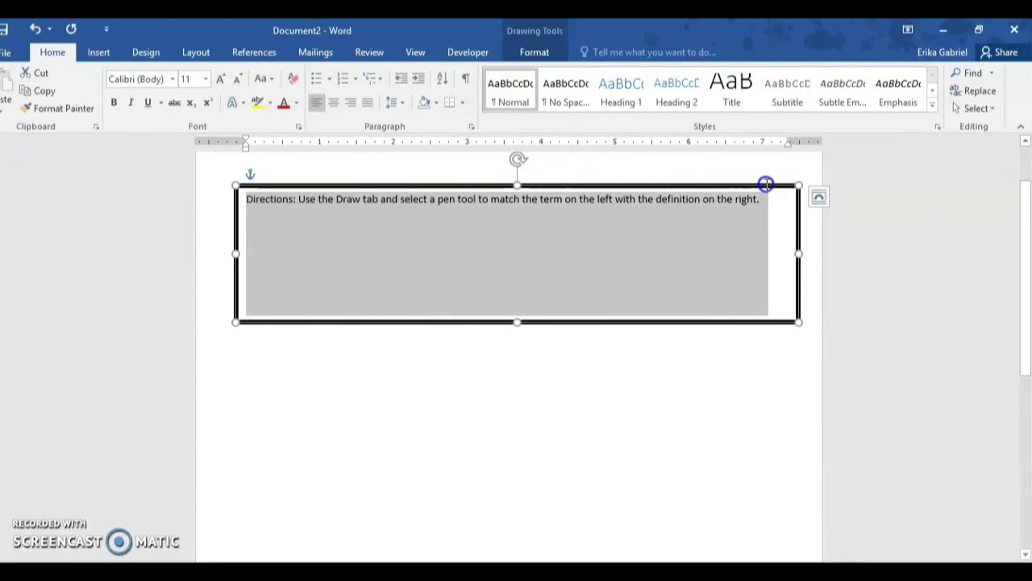
pyautogui.click(191, 78)
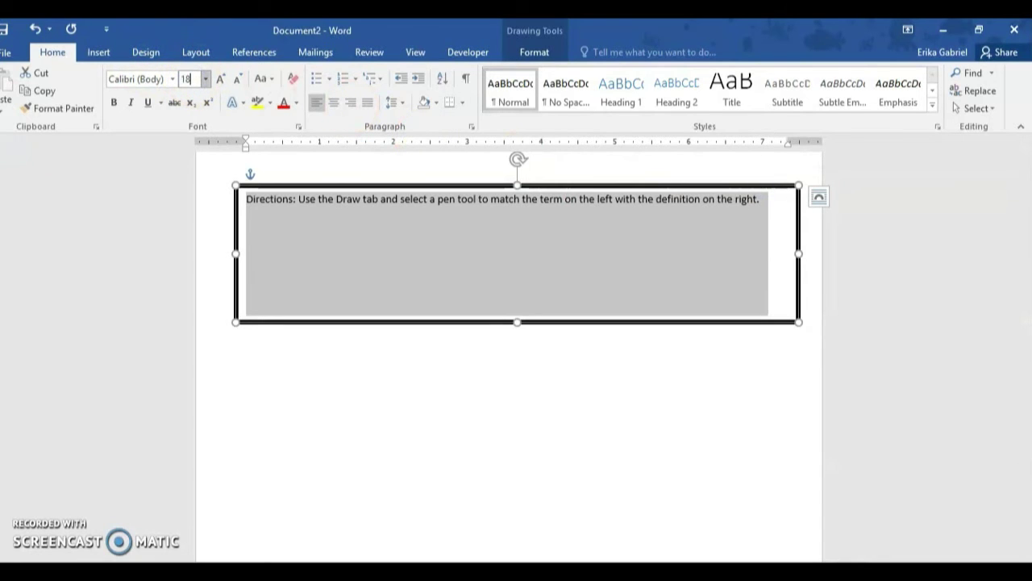
pyautogui.write('18')
pyautogui.press('Return')
# Step: Make the word "Directions" at the start of the text box bold
pyautogui.click(300, 207)
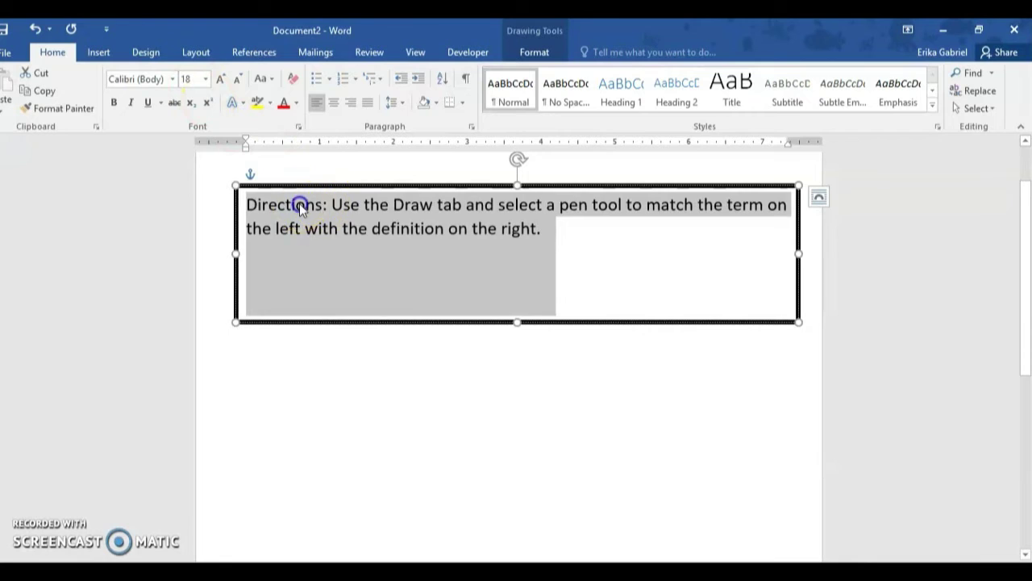
pyautogui.doubleClick(300, 205)
pyautogui.click(115, 103)
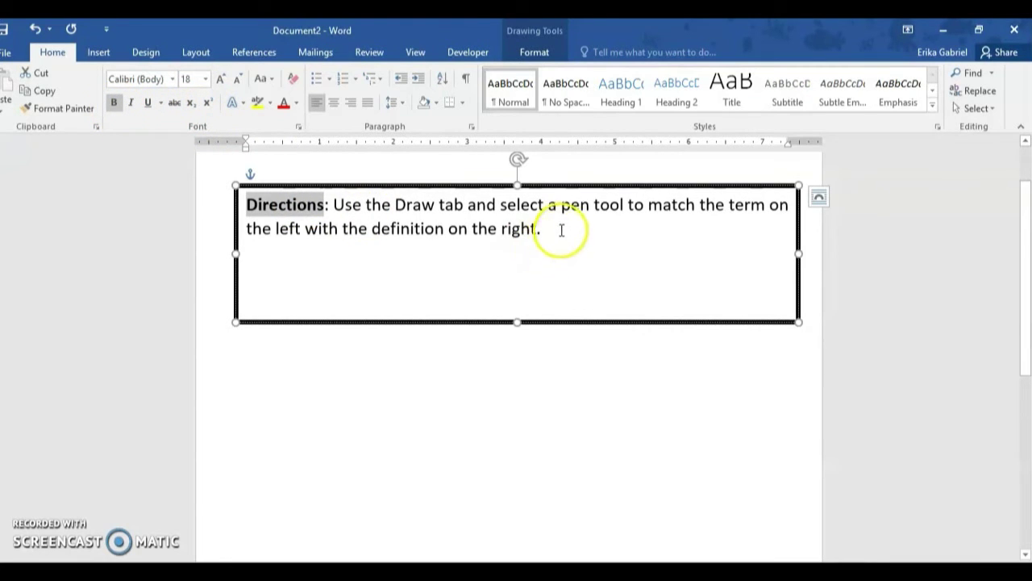
# Step: Change the font of all the directions text to Arial and shorten the text box to fit its two lines
pyautogui.moveTo(562, 230); pyautogui.dragTo(223, 210)
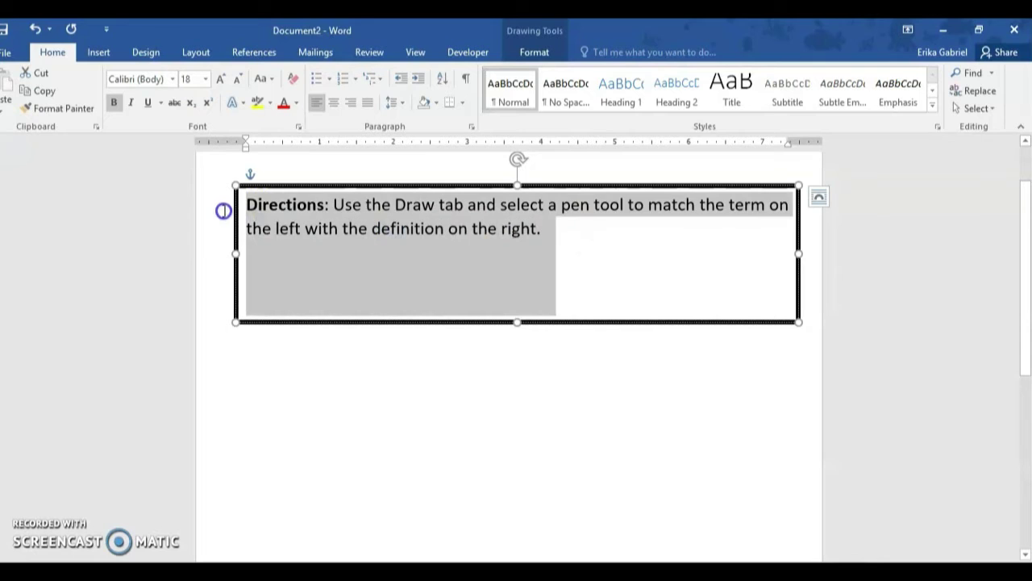
pyautogui.click(172, 79)
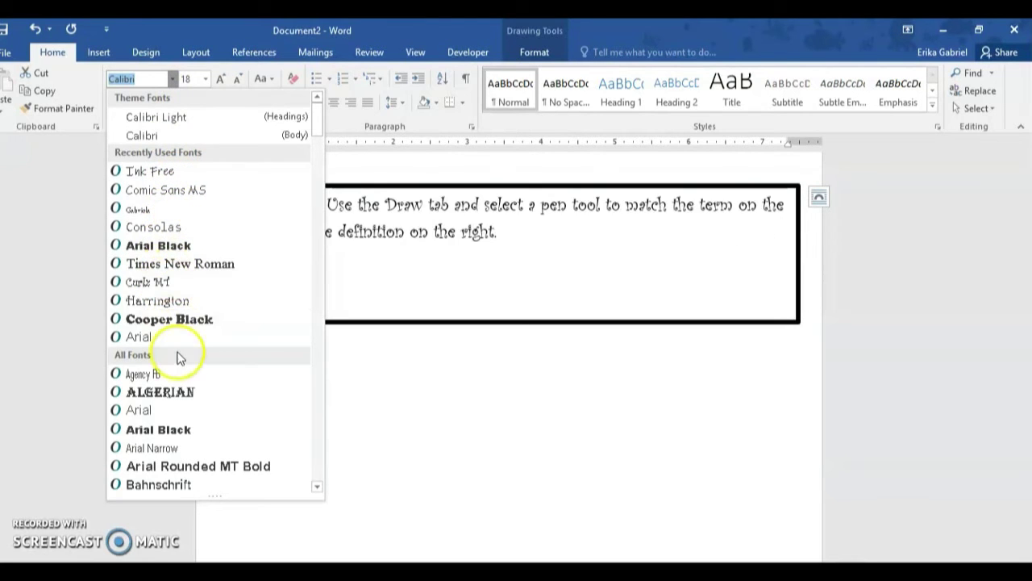
pyautogui.click(191, 417)
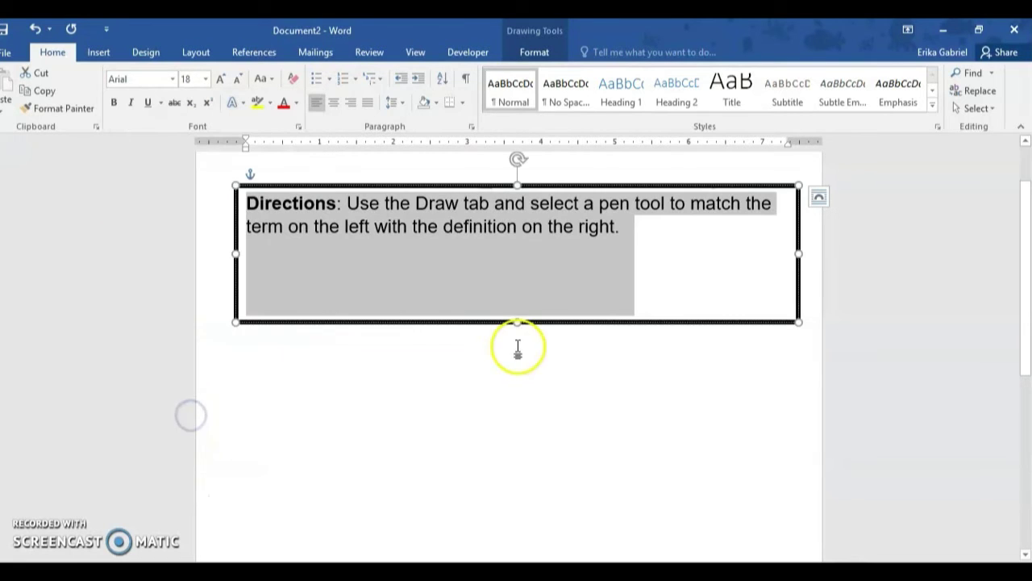
pyautogui.moveTo(517, 322); pyautogui.dragTo(518, 242)
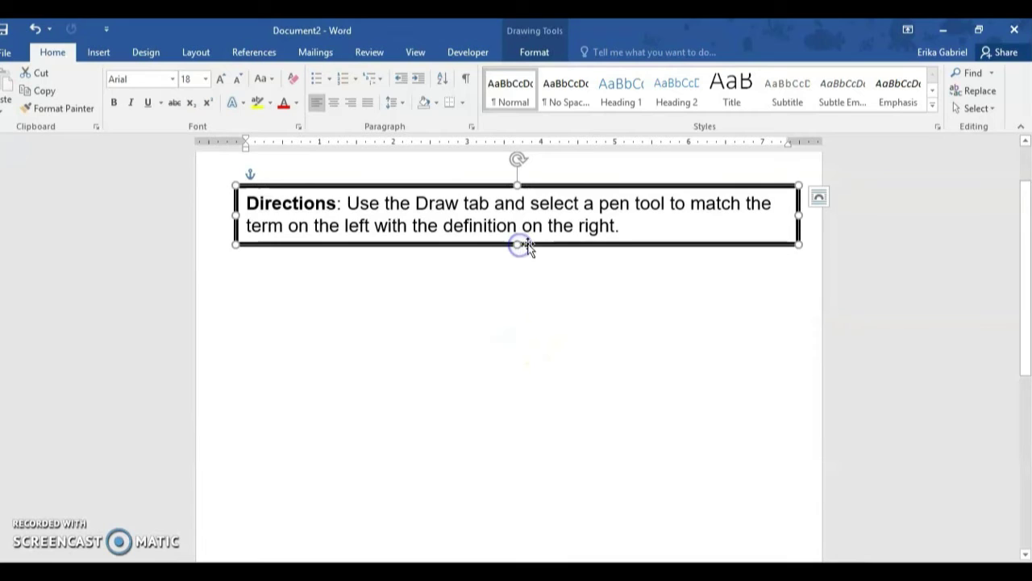
# Step: Insert a text box about 0.72" high and 1.94" wide below the directions box and enter "HTML" in it
pyautogui.click(615, 292)
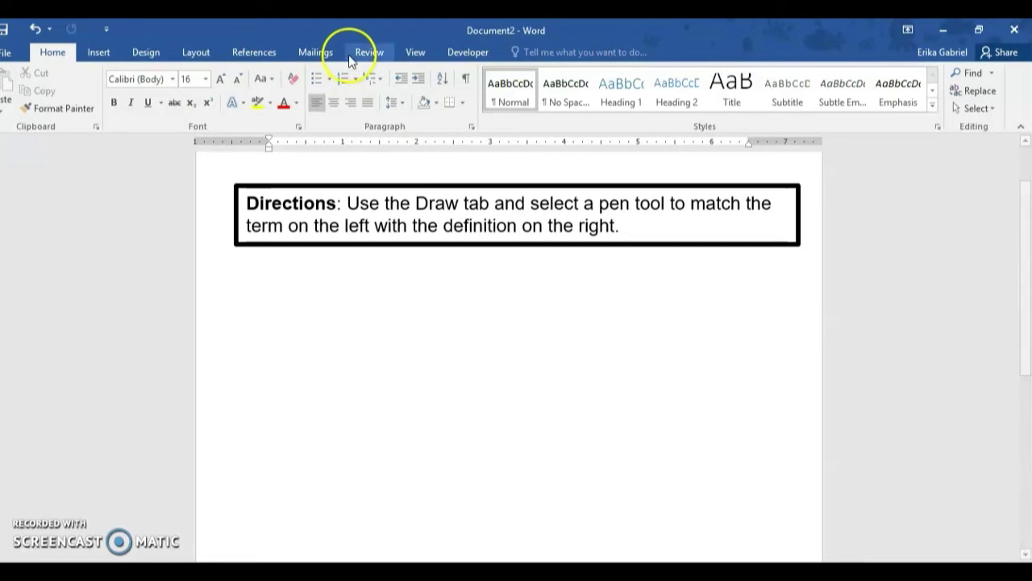
pyautogui.click(99, 51)
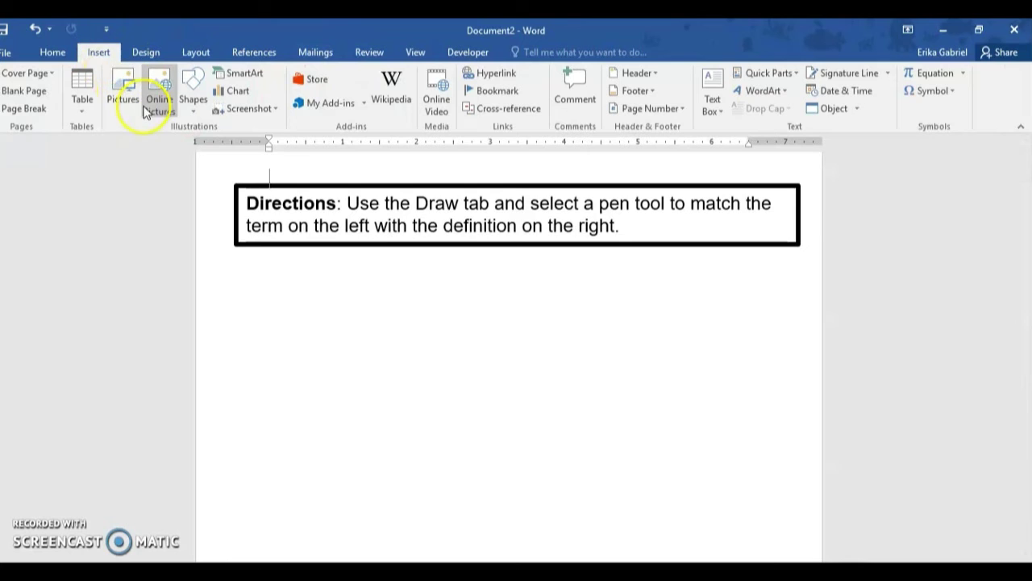
pyautogui.click(190, 95)
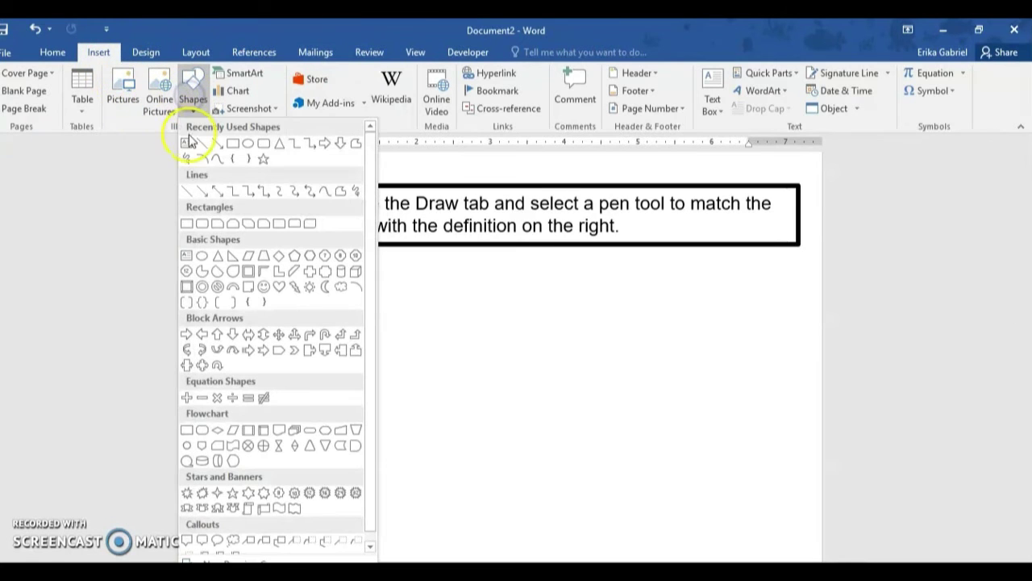
pyautogui.click(187, 143)
pyautogui.moveTo(252, 293)
pyautogui.mouseDown()
pyautogui.moveTo(266, 322)
pyautogui.moveTo(394, 346)
pyautogui.mouseUp()
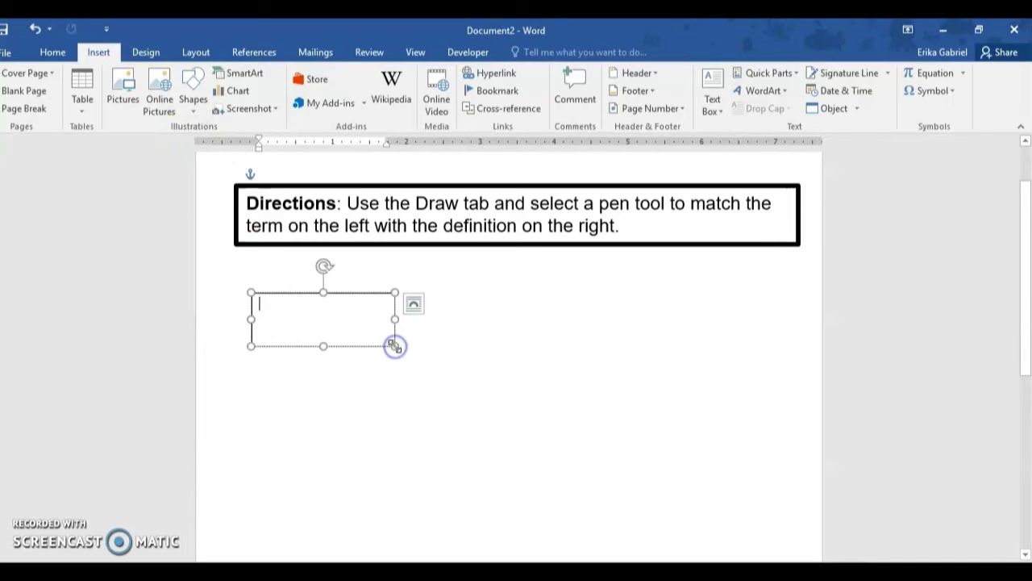
pyautogui.write('HTM')
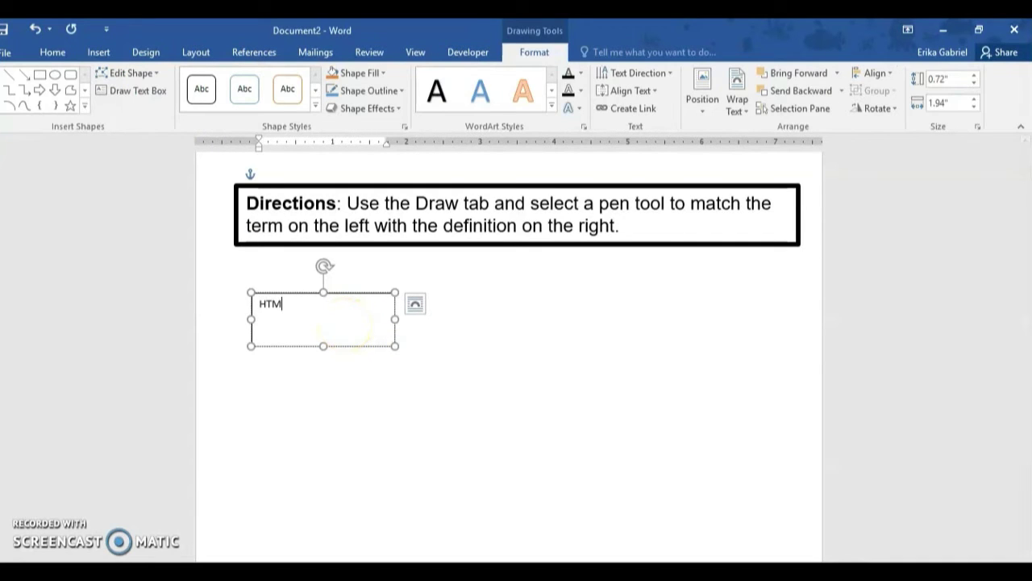
pyautogui.write('L')
# Step: Format the "HTML" text in the new text box as Arial, size 14
pyautogui.moveTo(290, 313); pyautogui.dragTo(255, 305)
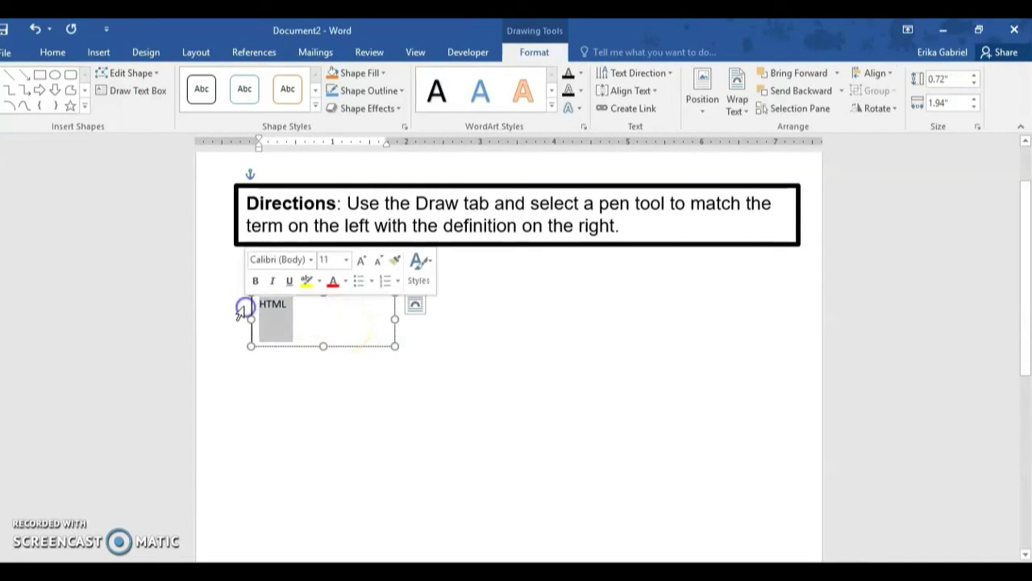
pyautogui.click(55, 55)
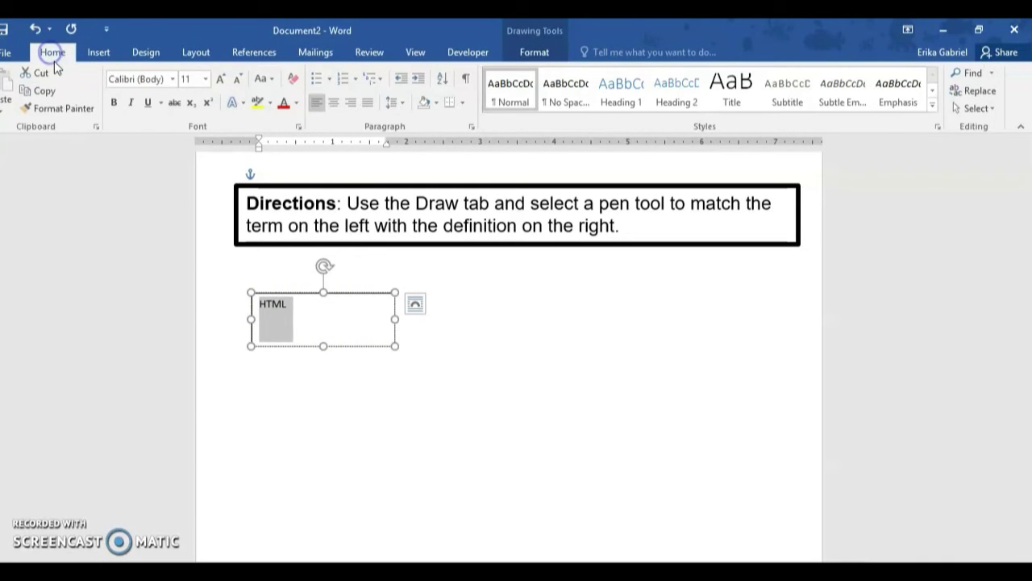
pyautogui.click(171, 79)
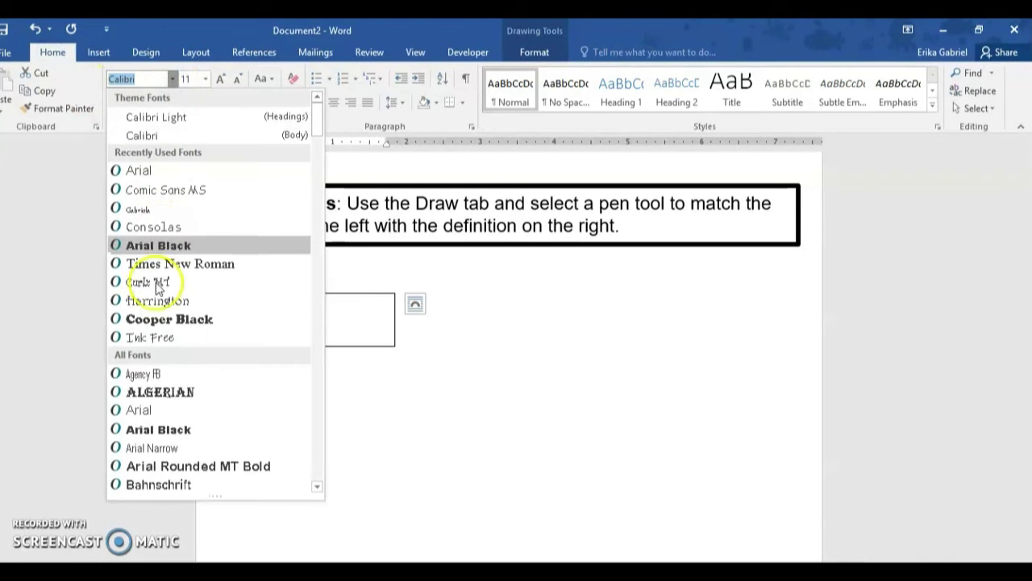
pyautogui.click(154, 409)
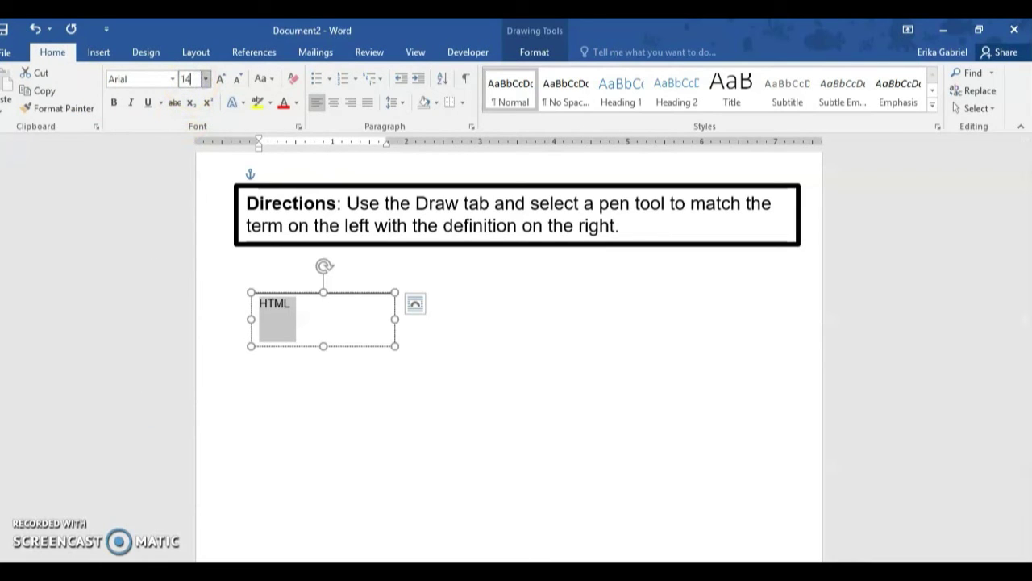
pyautogui.write('14')
pyautogui.press('Return')
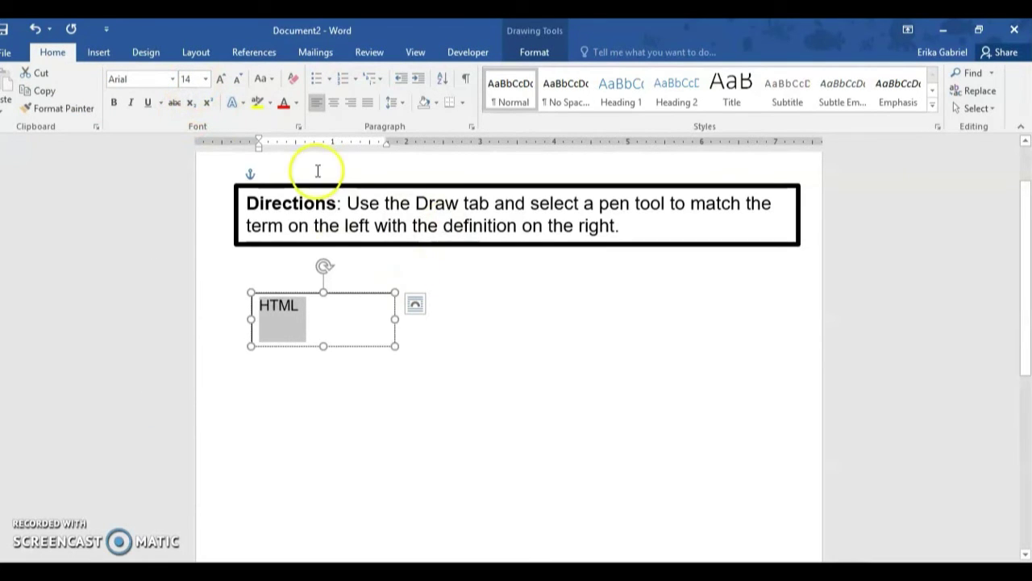
# Step: Remove the fill and the outline from the "HTML" text box
pyautogui.doubleClick(338, 297)
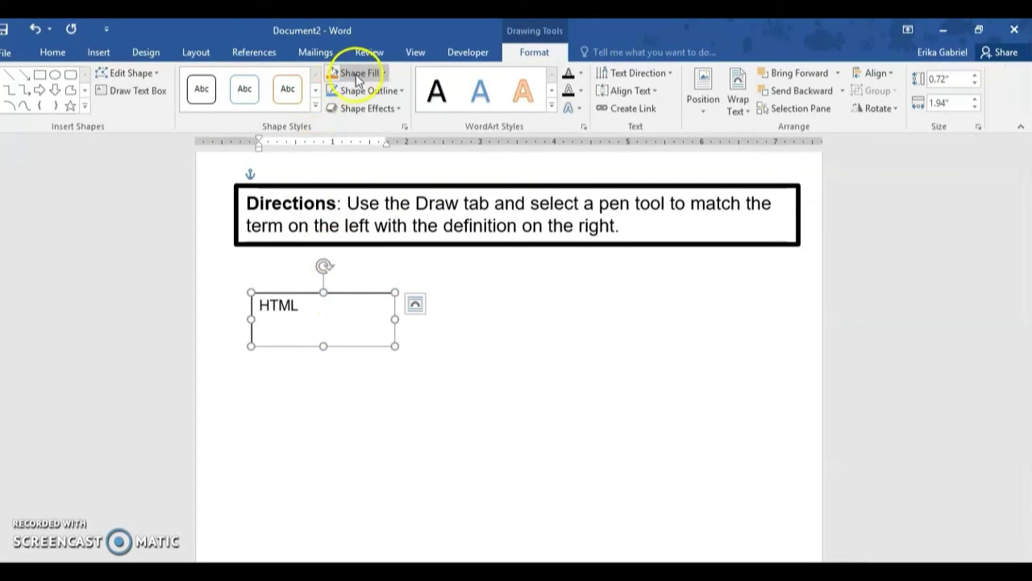
pyautogui.click(359, 77)
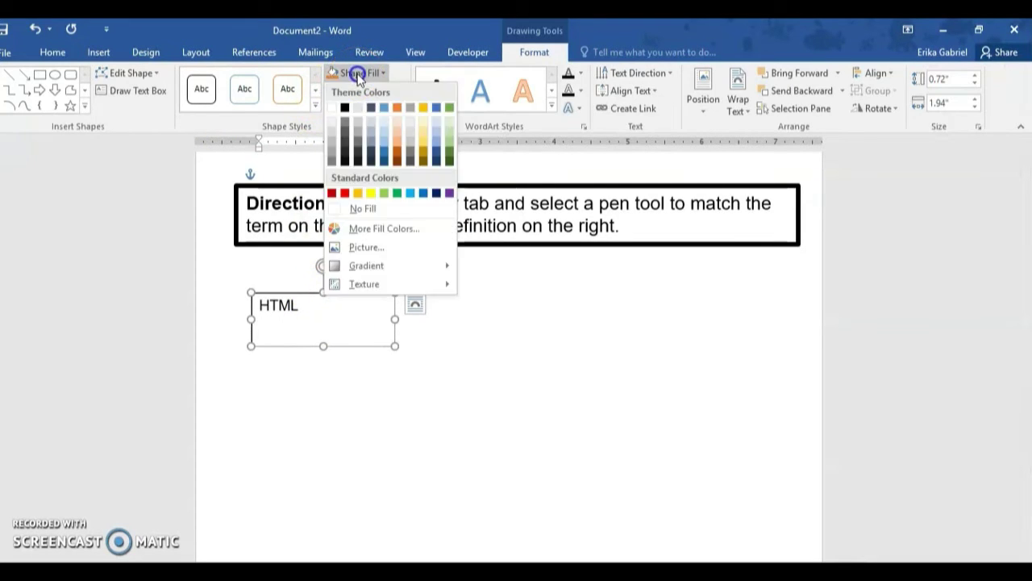
pyautogui.click(353, 202)
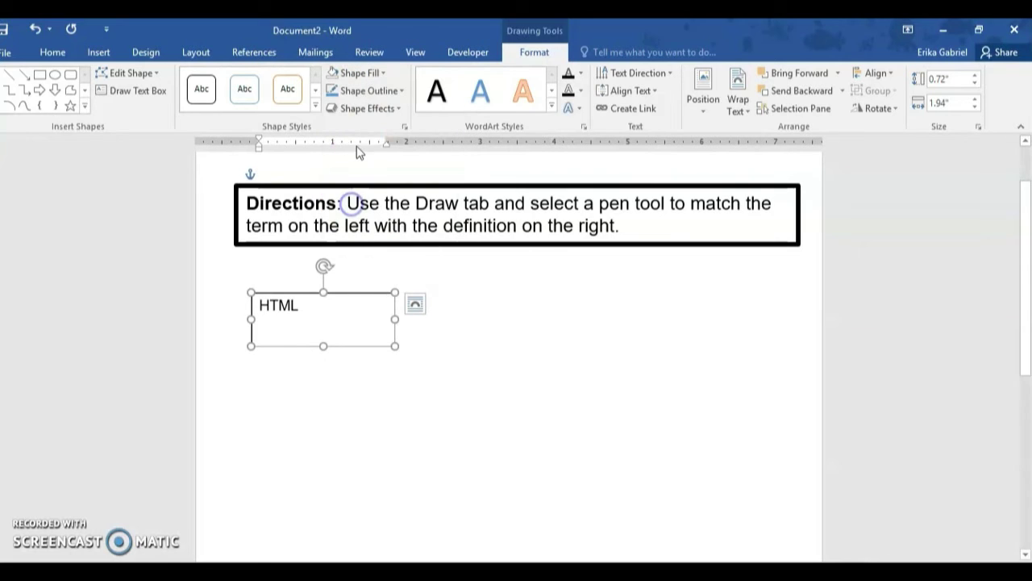
pyautogui.click(365, 91)
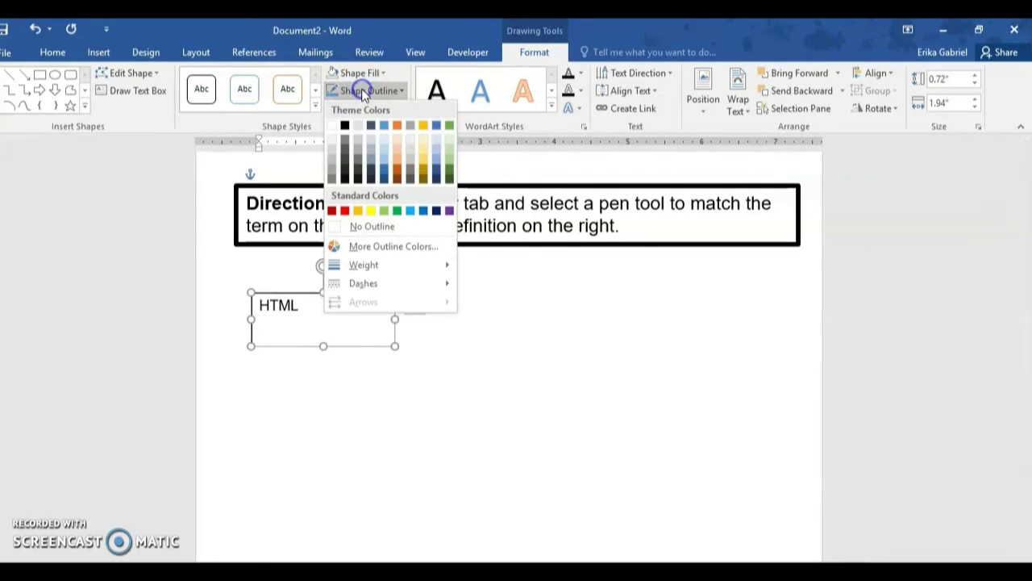
pyautogui.click(369, 225)
pyautogui.click(363, 407)
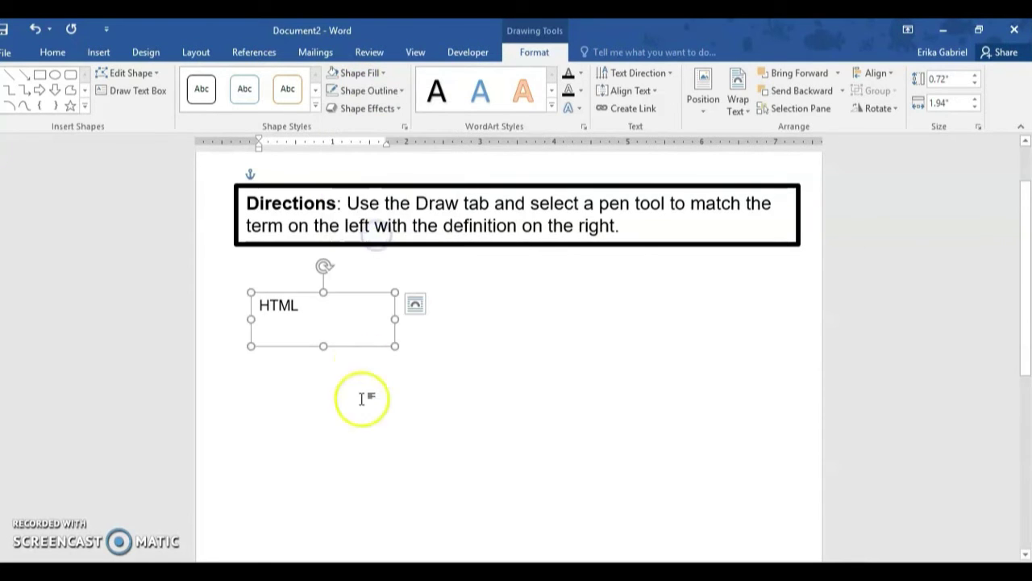
# Step: Copy the "HTML" text box, paste it twice, and place the copies one below the other beneath the original
pyautogui.click(298, 310)
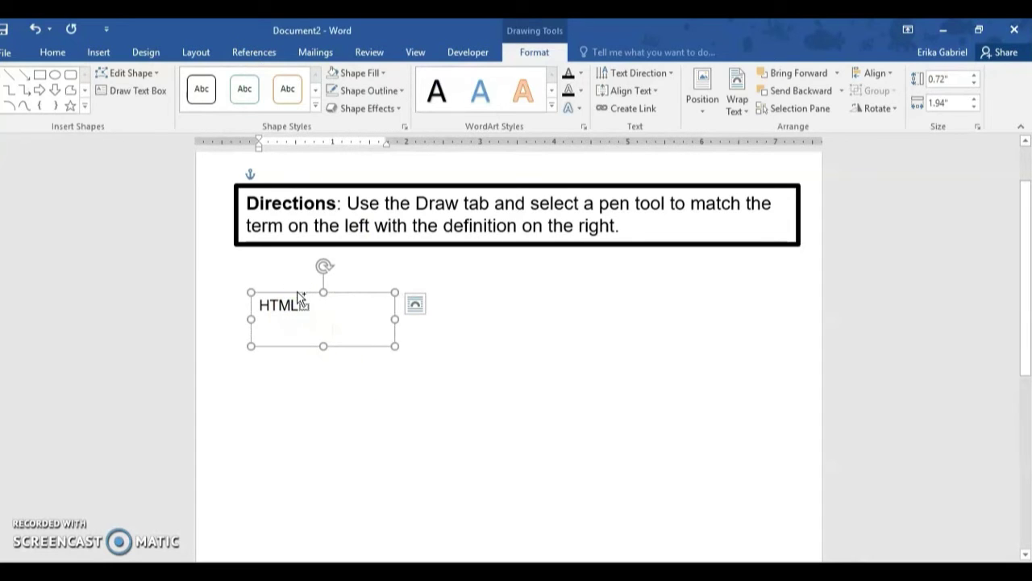
pyautogui.click(309, 431)
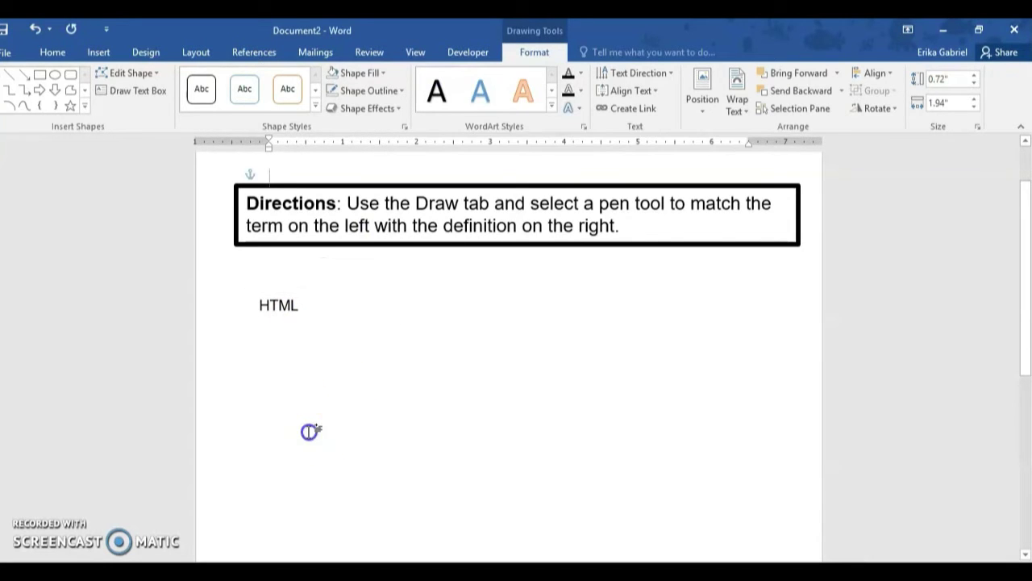
pyautogui.hotkey('ctrl', 'v')
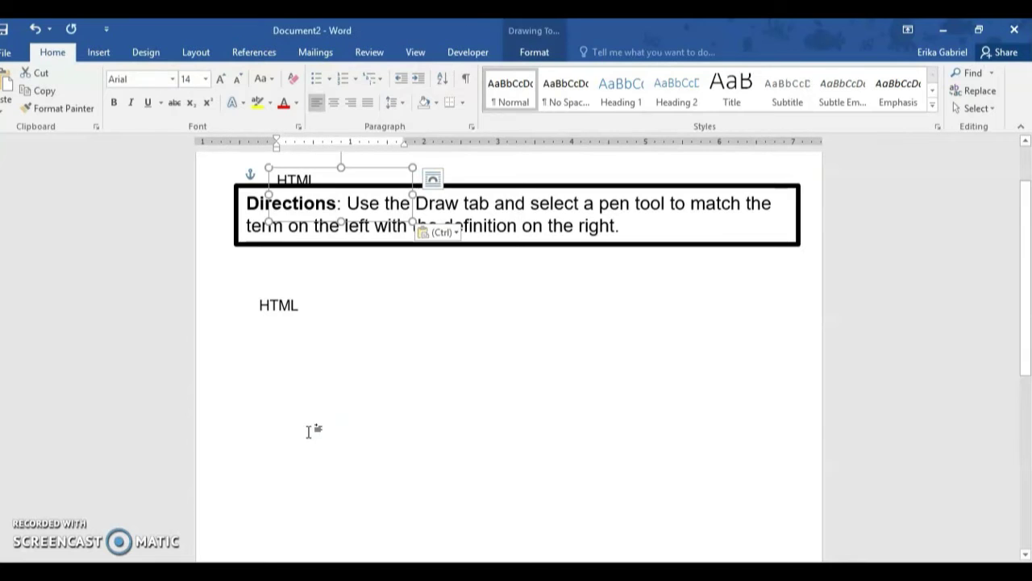
pyautogui.moveTo(366, 172); pyautogui.dragTo(351, 385)
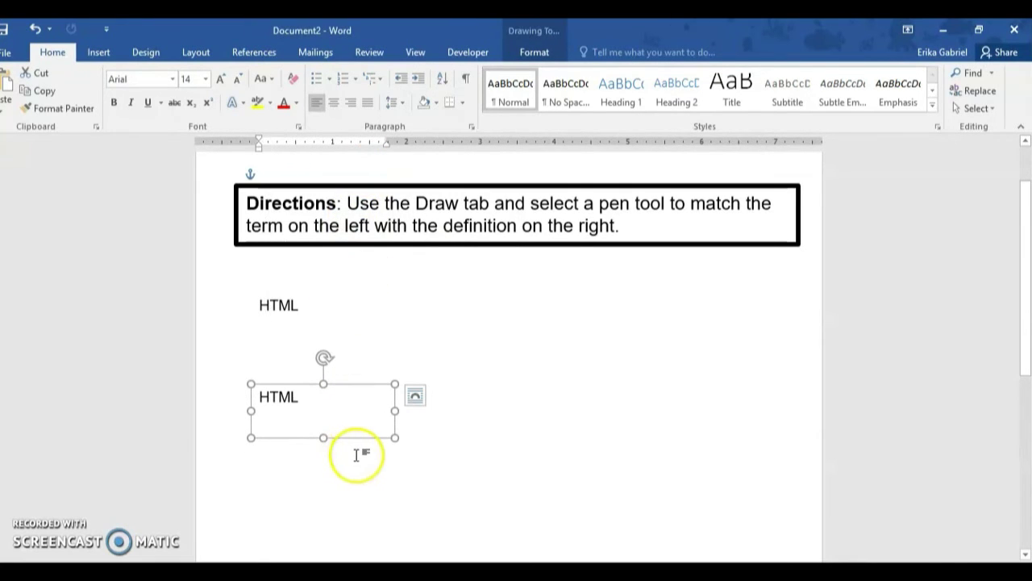
pyautogui.hotkey('ctrl', 'v')
pyautogui.moveTo(355, 398); pyautogui.dragTo(334, 478)
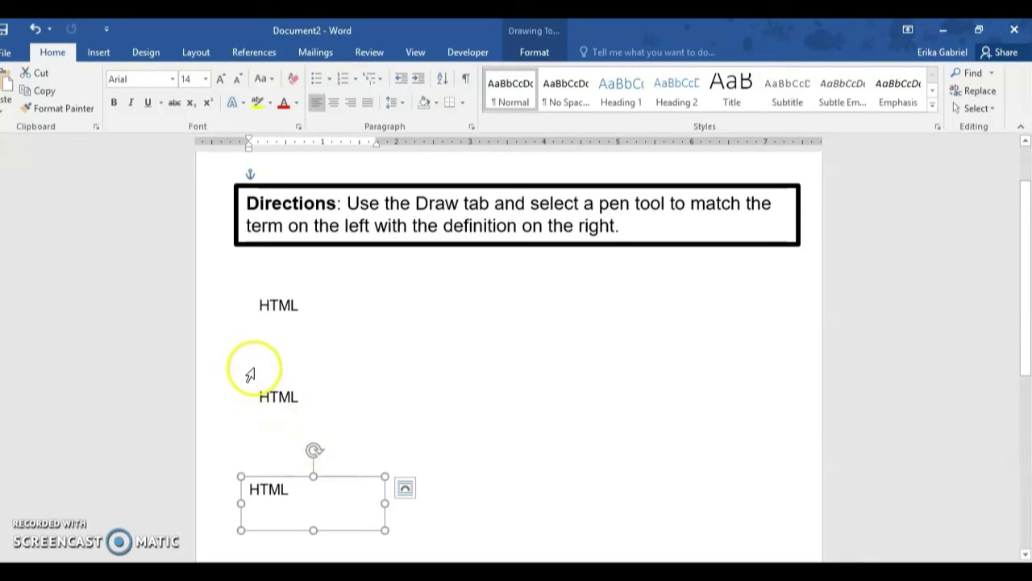
pyautogui.moveTo(259, 397); pyautogui.dragTo(262, 397)
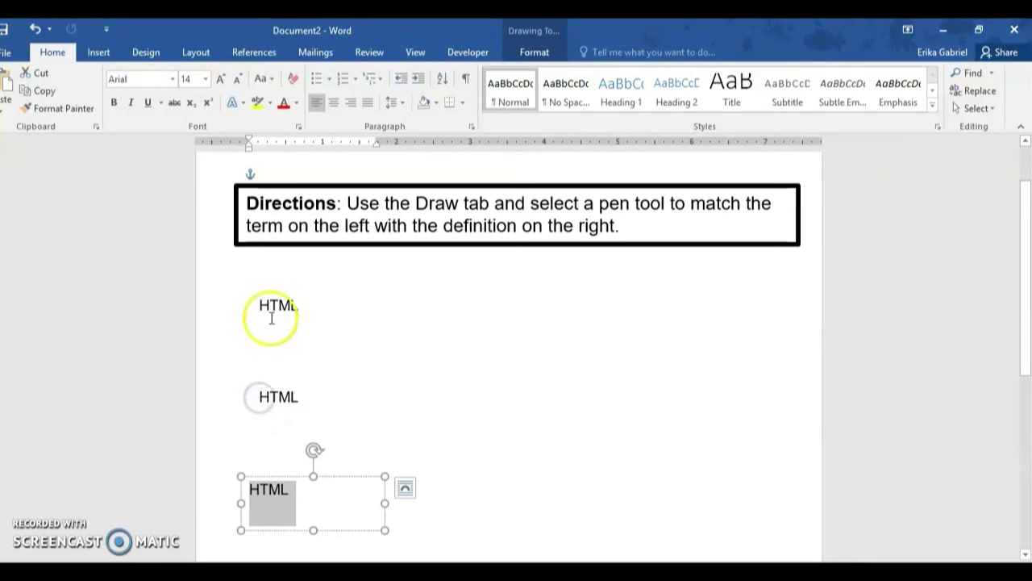
pyautogui.moveTo(272, 305); pyautogui.dragTo(263, 307)
pyautogui.click(345, 360)
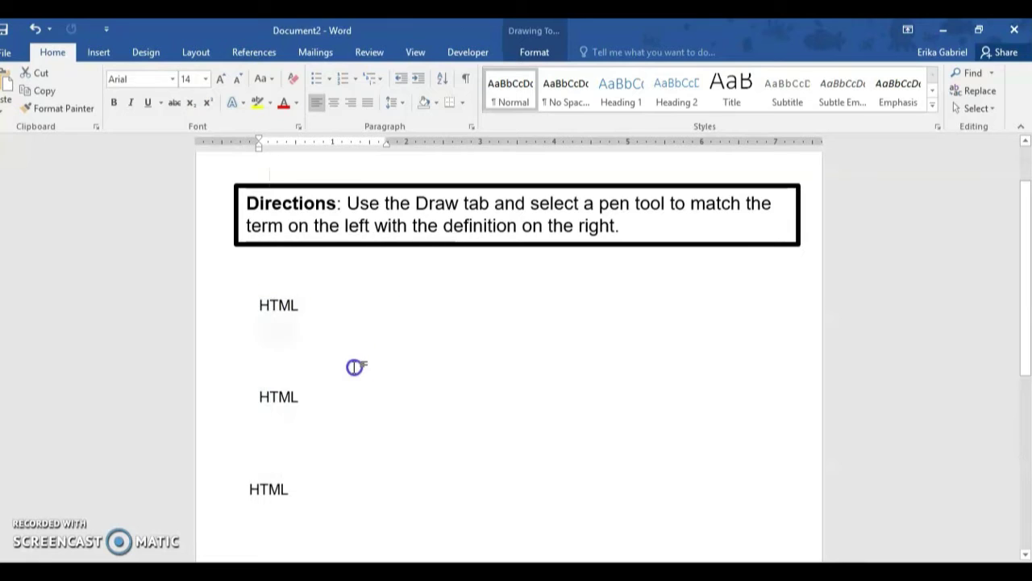
pyautogui.click(263, 289)
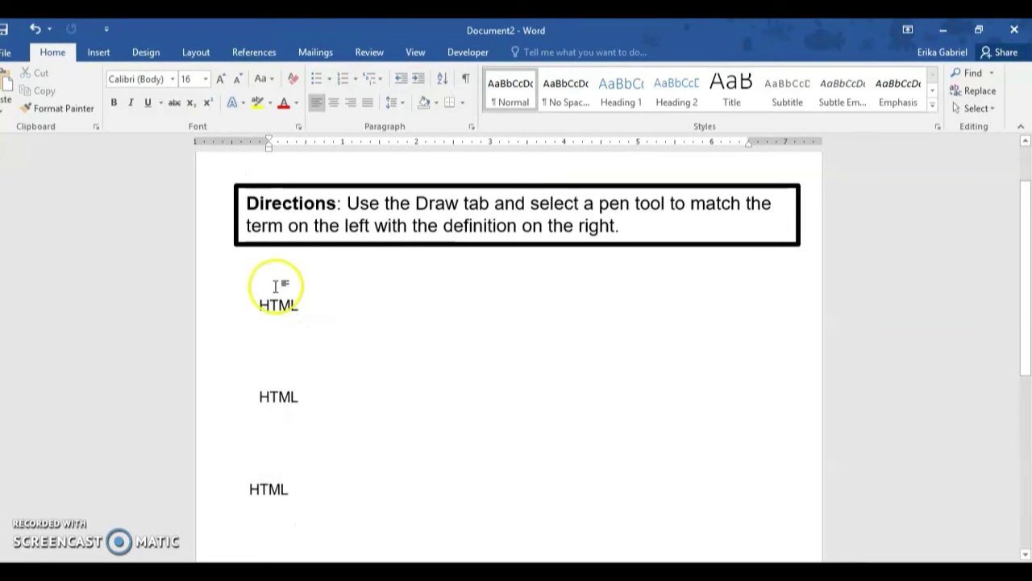
pyautogui.click(275, 287)
pyautogui.click(277, 303)
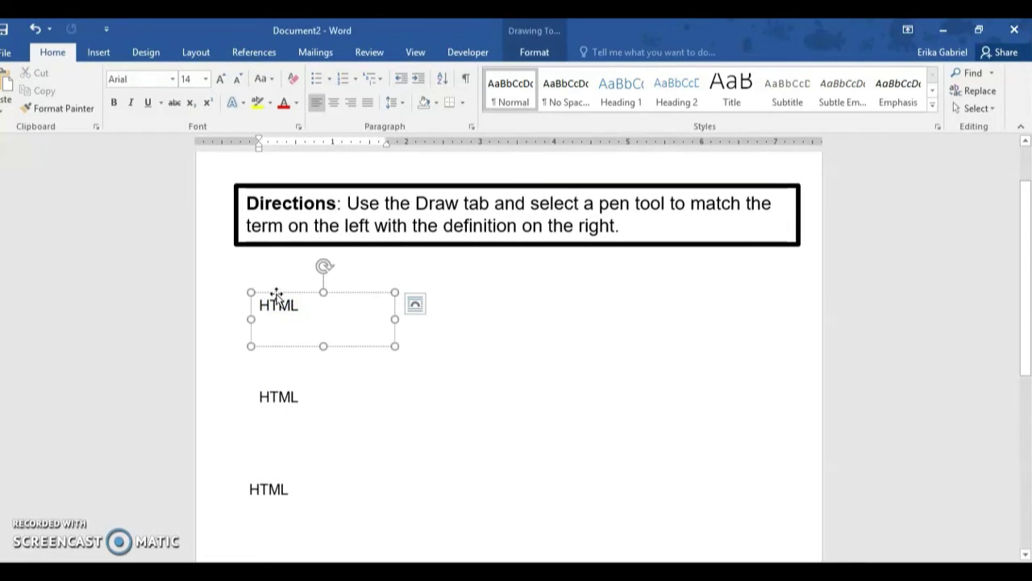
# Step: Use Select Objects to select all three "HTML" text boxes together
pyautogui.click(276, 297)
pyautogui.click(278, 393)
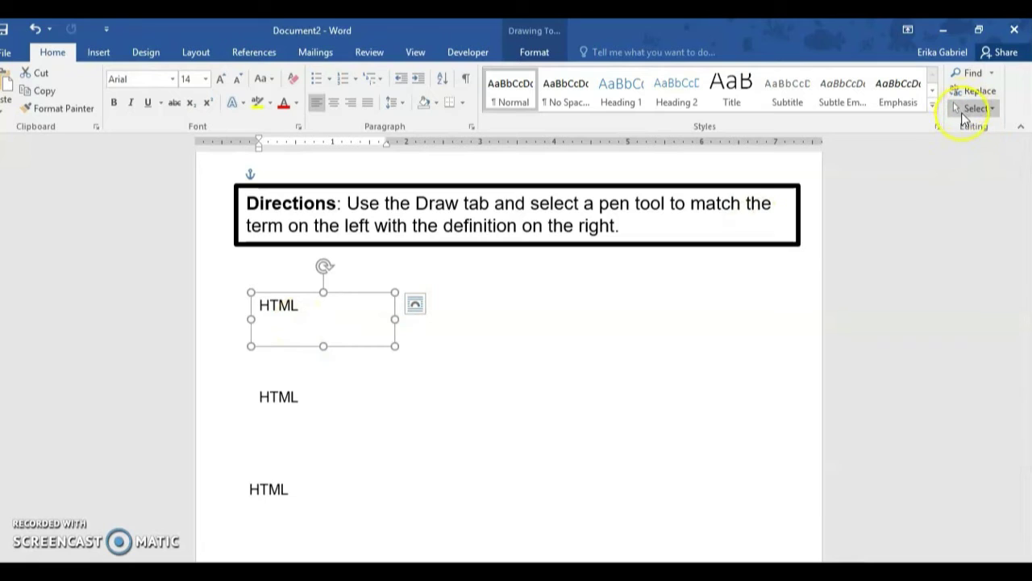
pyautogui.click(967, 115)
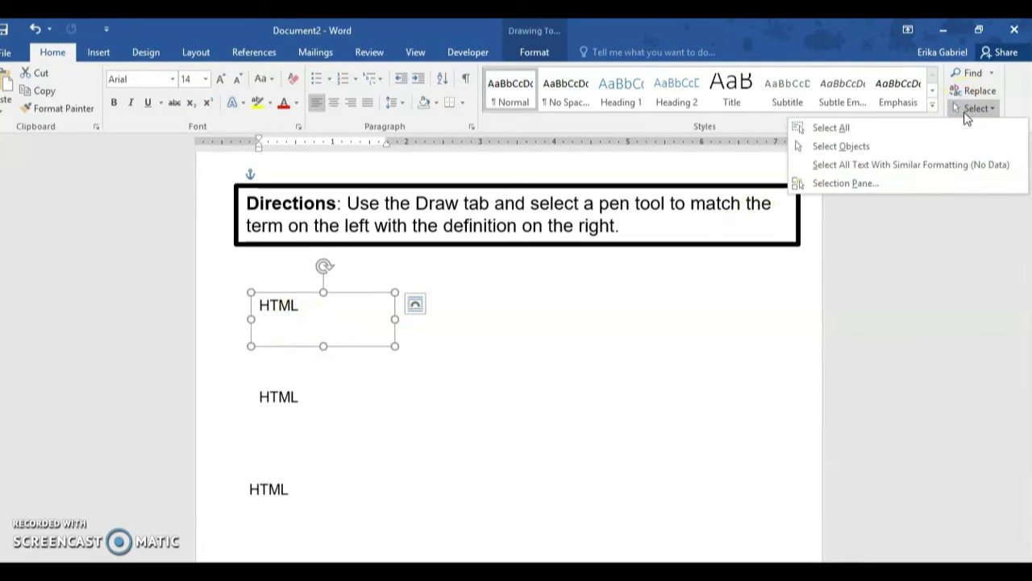
pyautogui.click(839, 148)
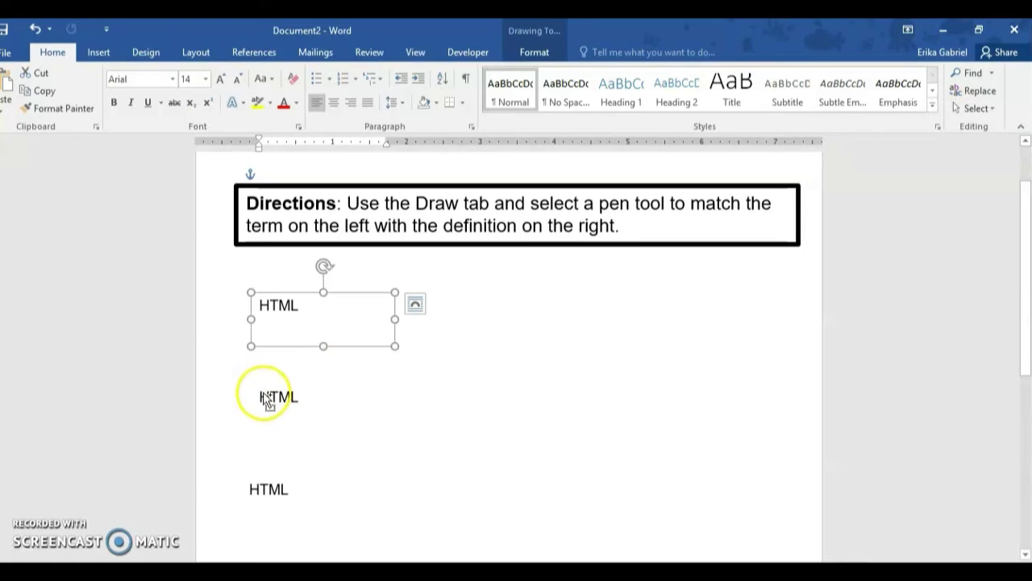
pyautogui.keyDown('shift'); pyautogui.click(266, 399); pyautogui.keyUp('shift')
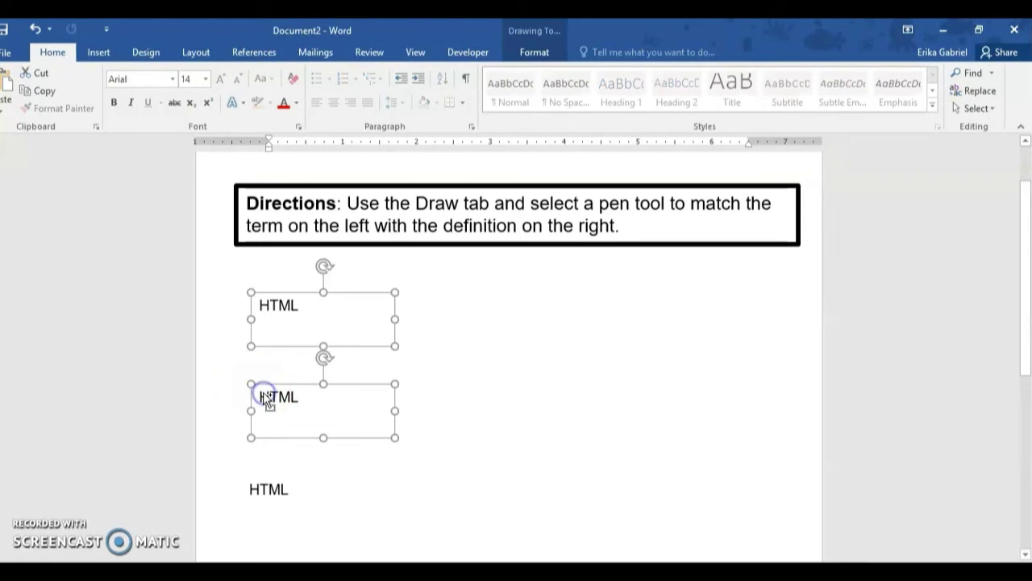
pyautogui.keyDown('shift'); pyautogui.click(253, 489); pyautogui.keyUp('shift')
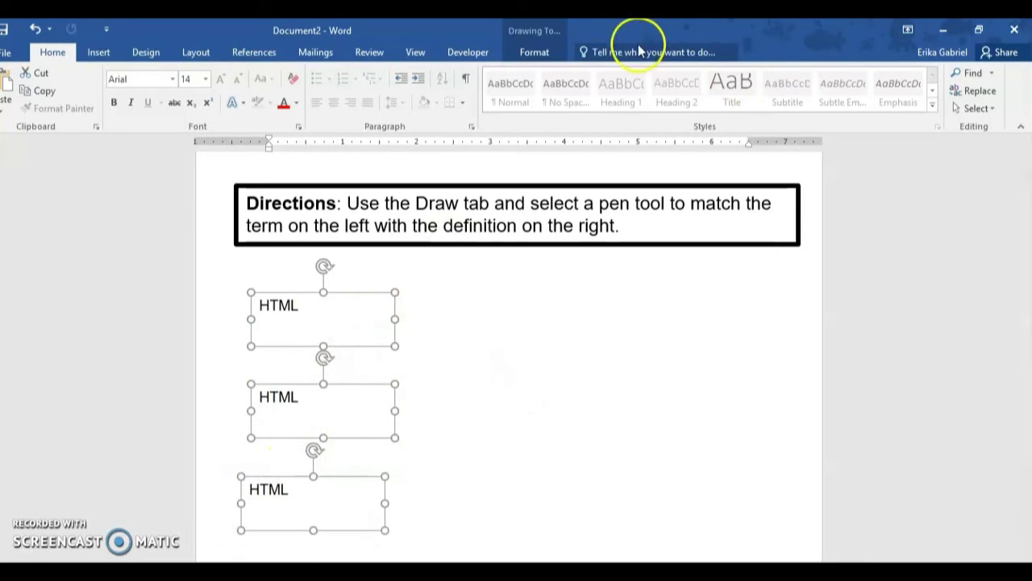
# Step: Align the three selected "HTML" text boxes to the left and distribute them vertically
pyautogui.click(533, 51)
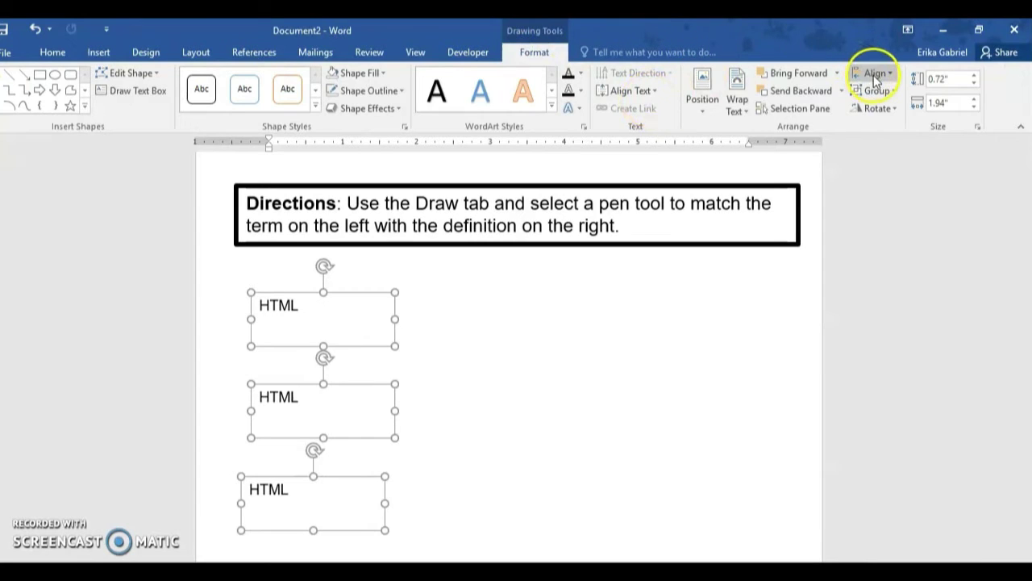
pyautogui.click(875, 75)
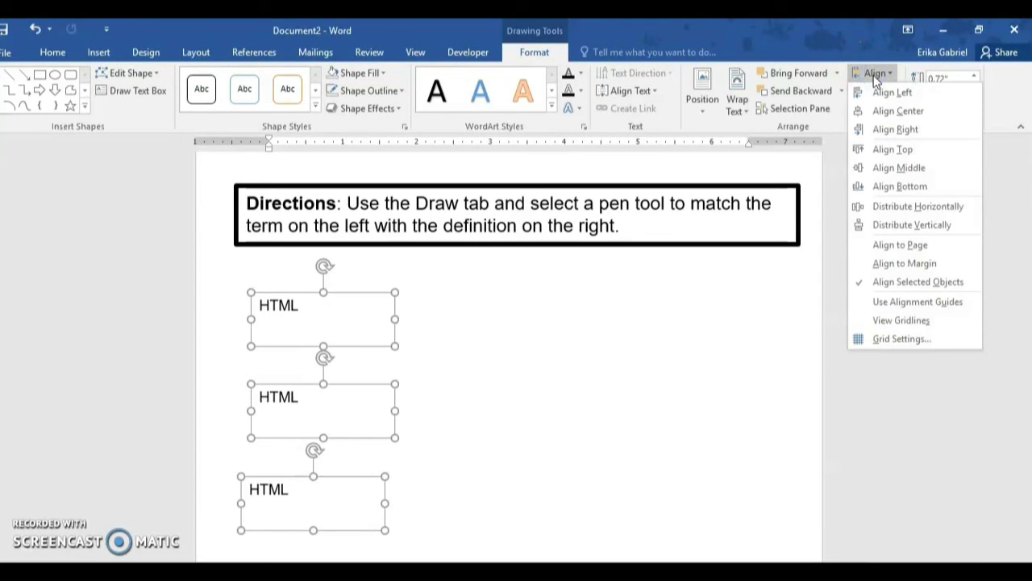
pyautogui.click(876, 94)
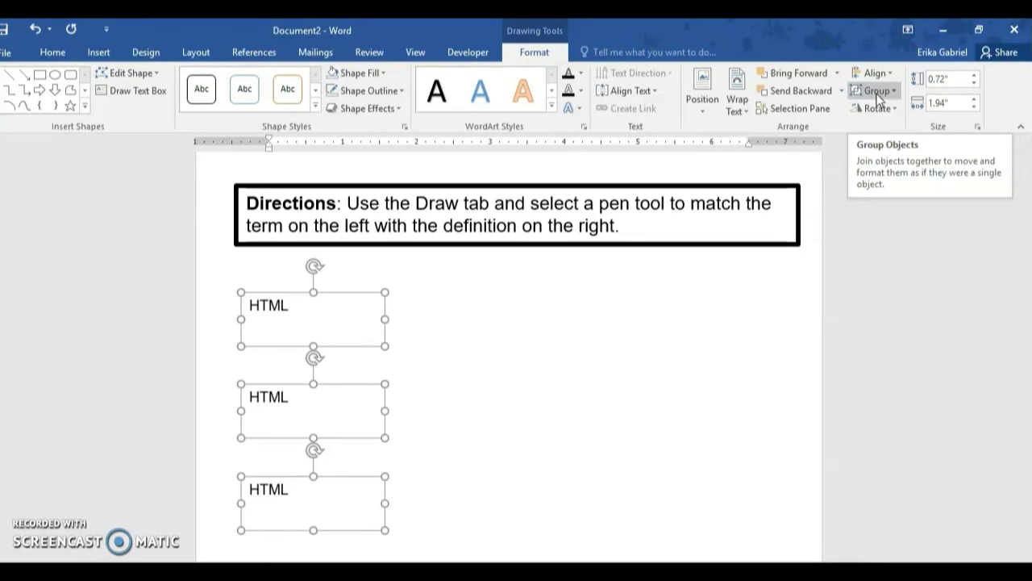
pyautogui.click(884, 75)
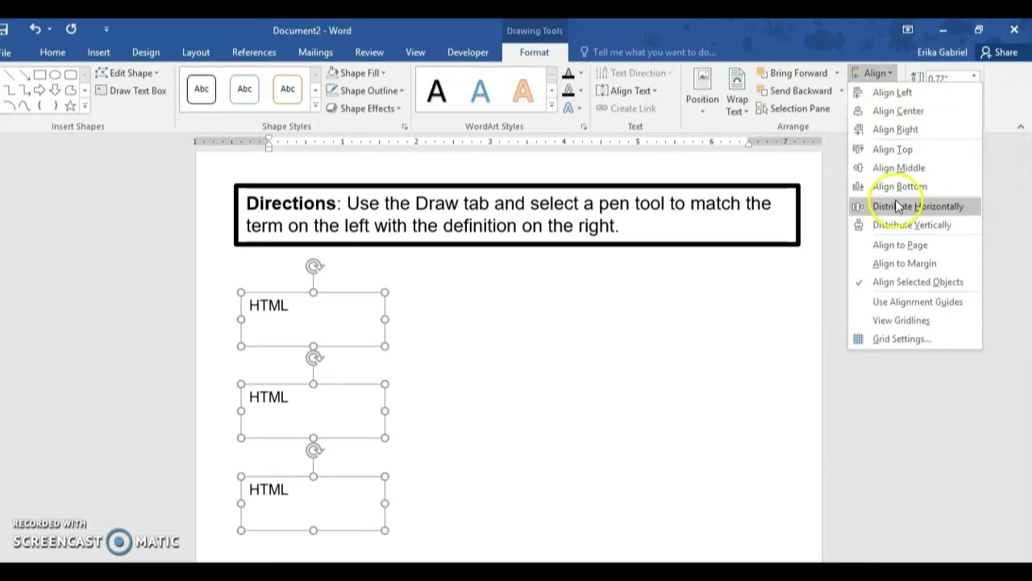
pyautogui.click(902, 225)
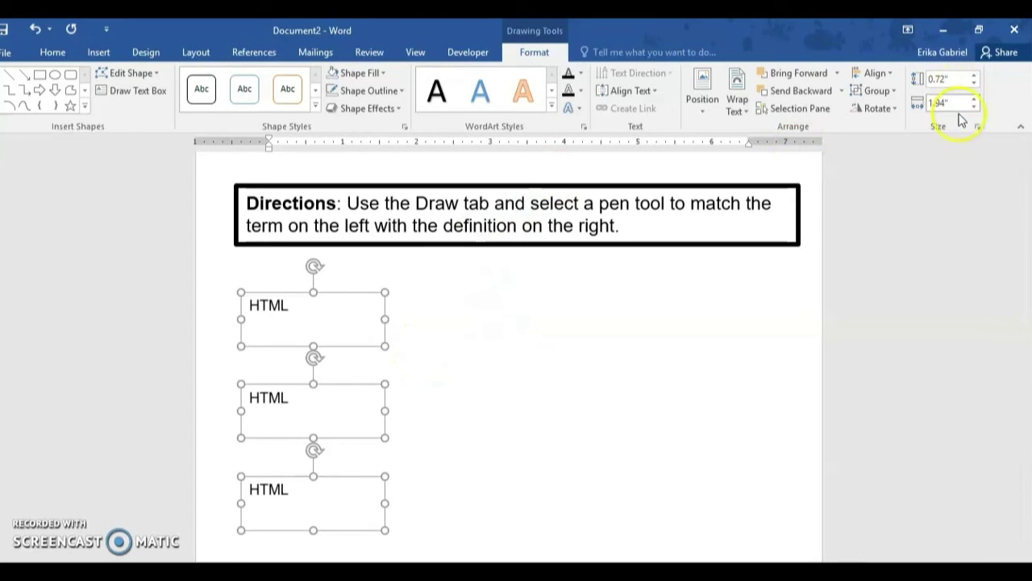
pyautogui.click(53, 52)
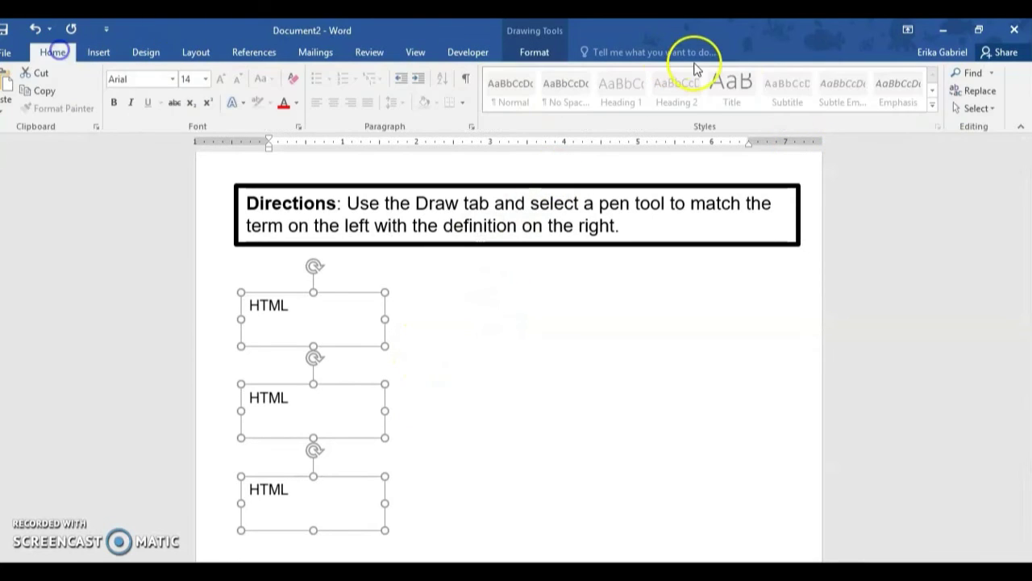
# Step: Turn off Select Objects, deselect the boxes, and replace the middle box's text with "Tag"
pyautogui.click(979, 109)
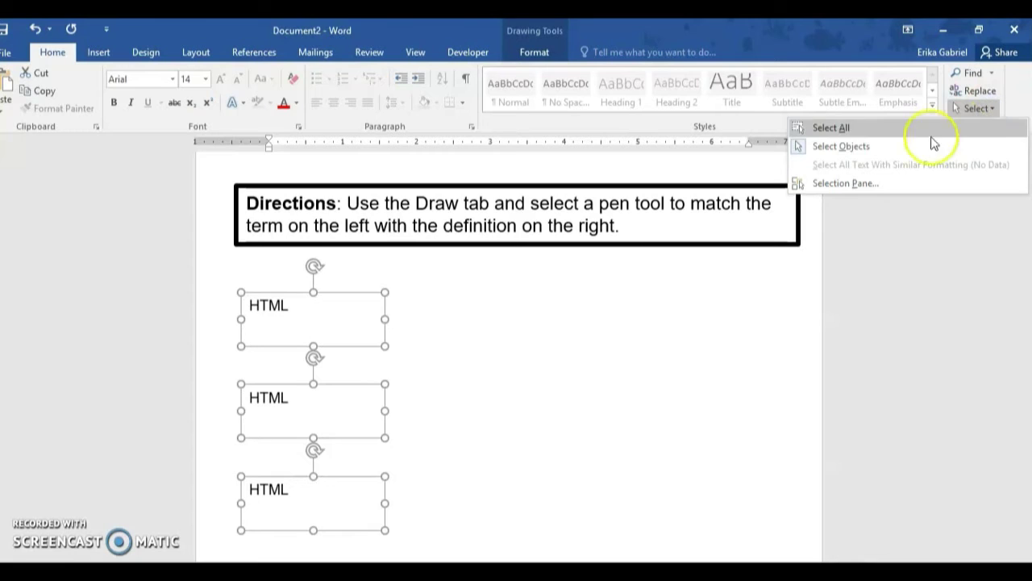
pyautogui.click(887, 128)
pyautogui.click(661, 400)
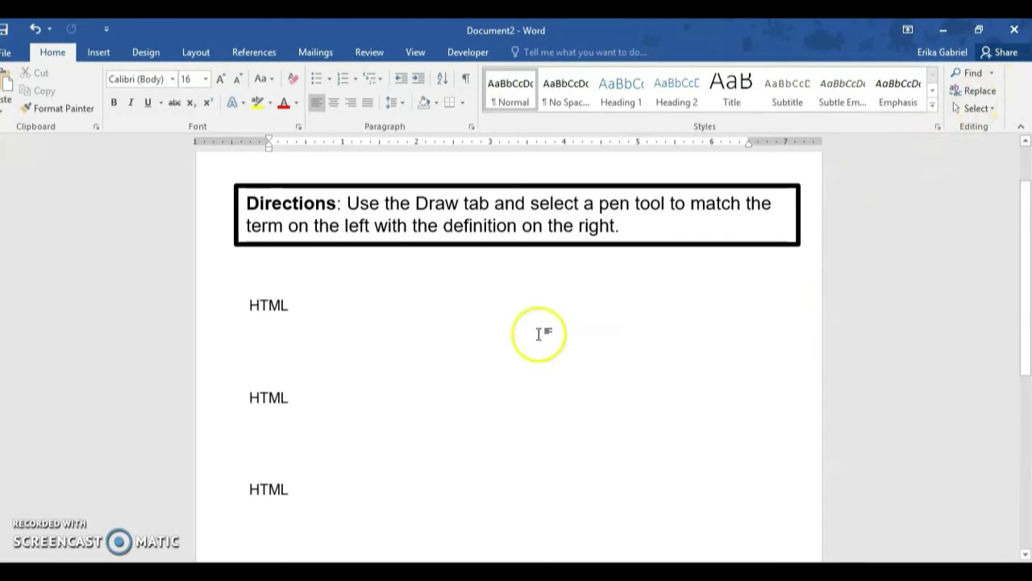
pyautogui.moveTo(297, 397); pyautogui.dragTo(248, 394)
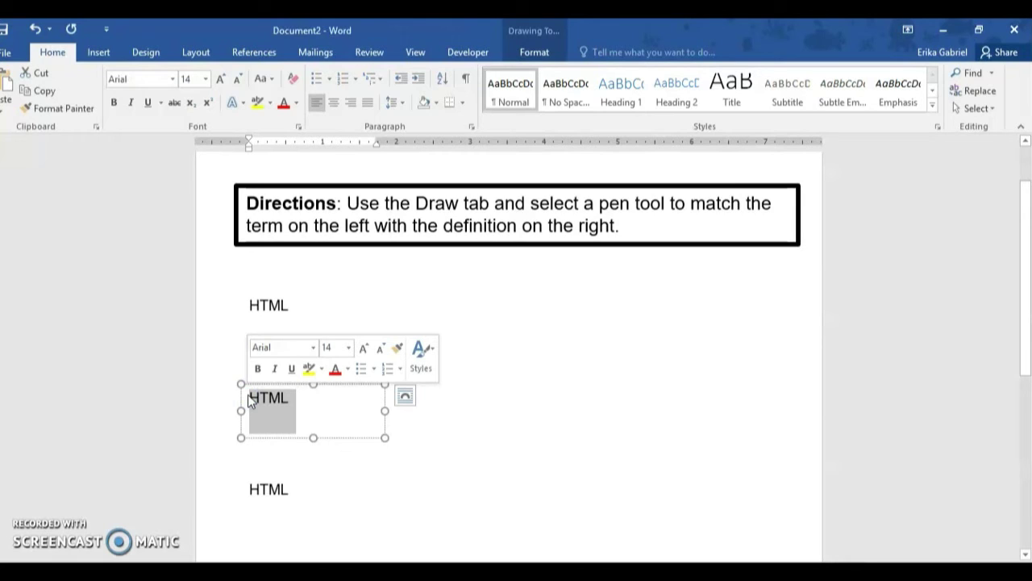
pyautogui.write('Tag')
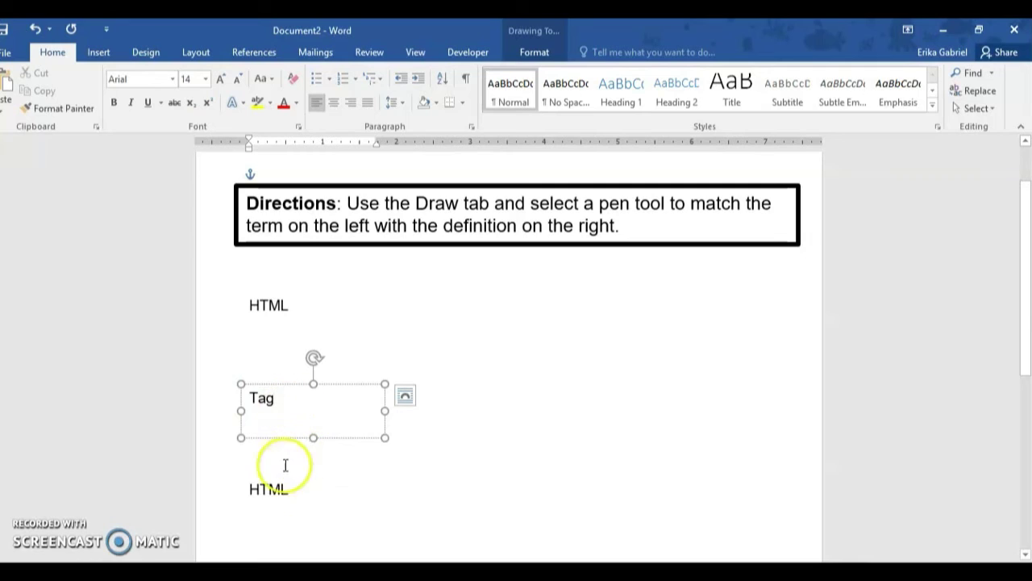
# Step: Replace the text in the lowest "HTML" box with "Heading"
pyautogui.click(295, 491)
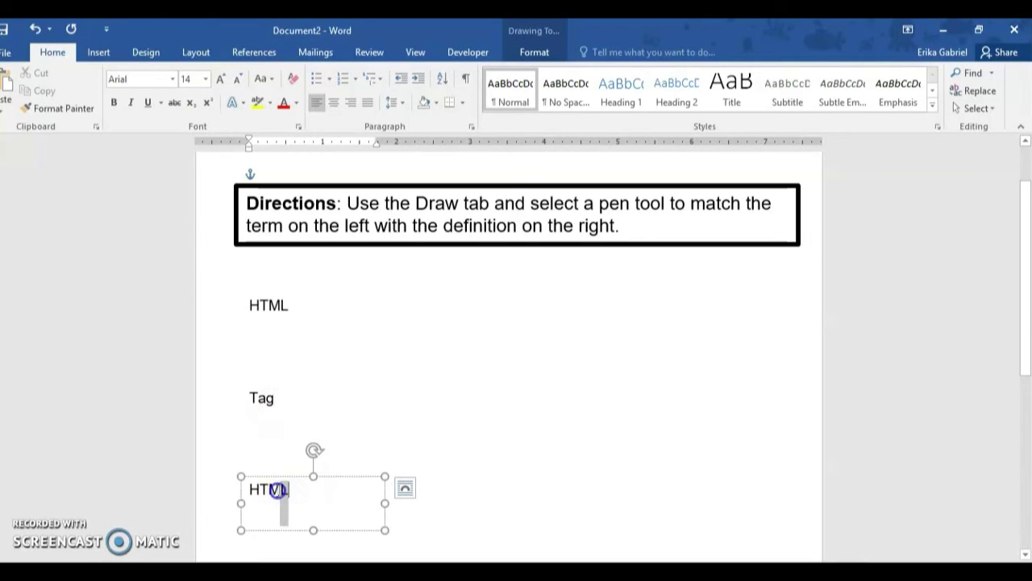
pyautogui.moveTo(279, 490); pyautogui.dragTo(242, 488)
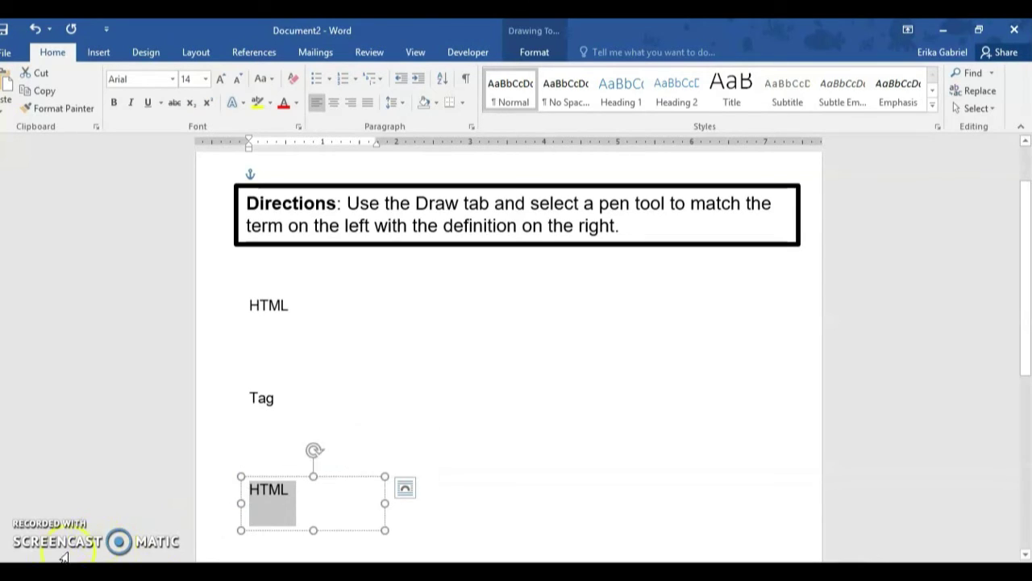
pyautogui.write('Heading')
pyautogui.click(392, 460)
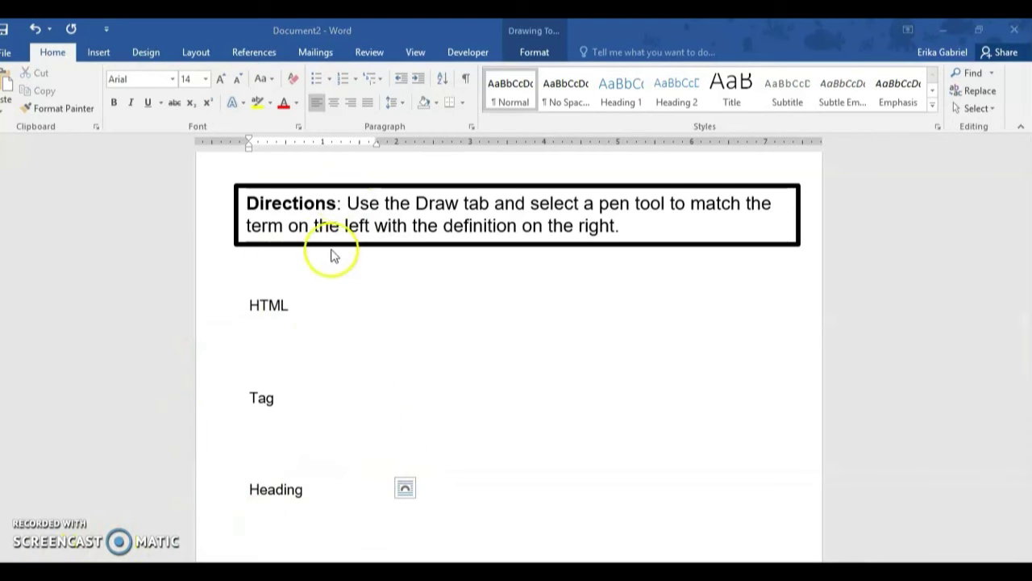
# Step: Draw a text box about 0.64" by 2.12" across from "HTML" and paste the copied heading definition into it
pyautogui.click(100, 53)
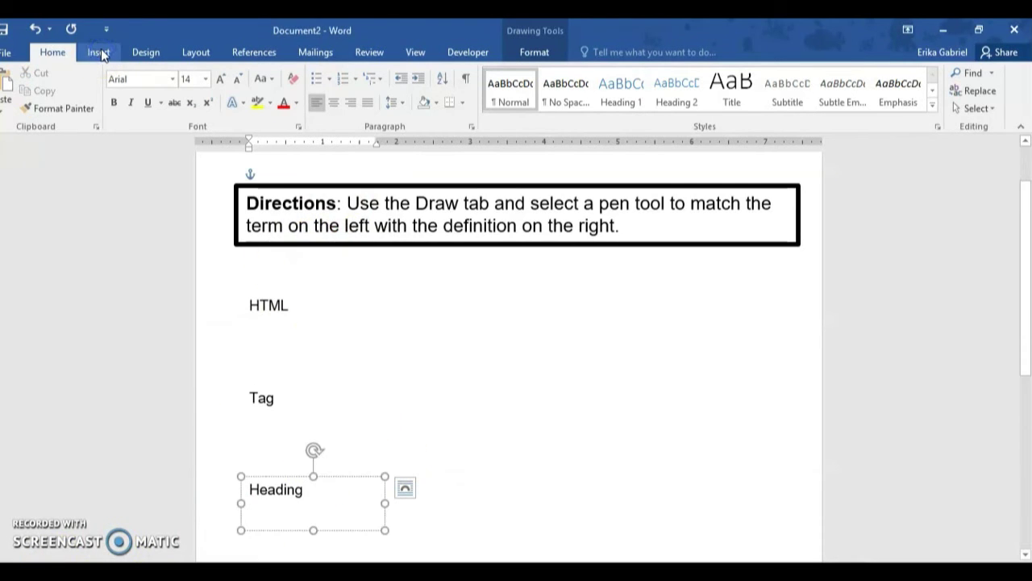
pyautogui.click(99, 53)
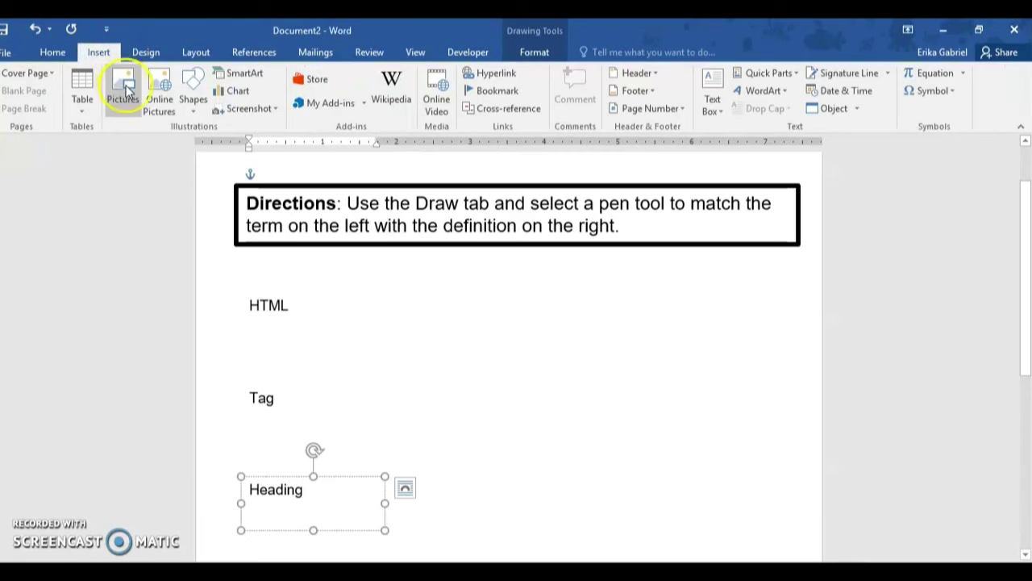
pyautogui.click(194, 95)
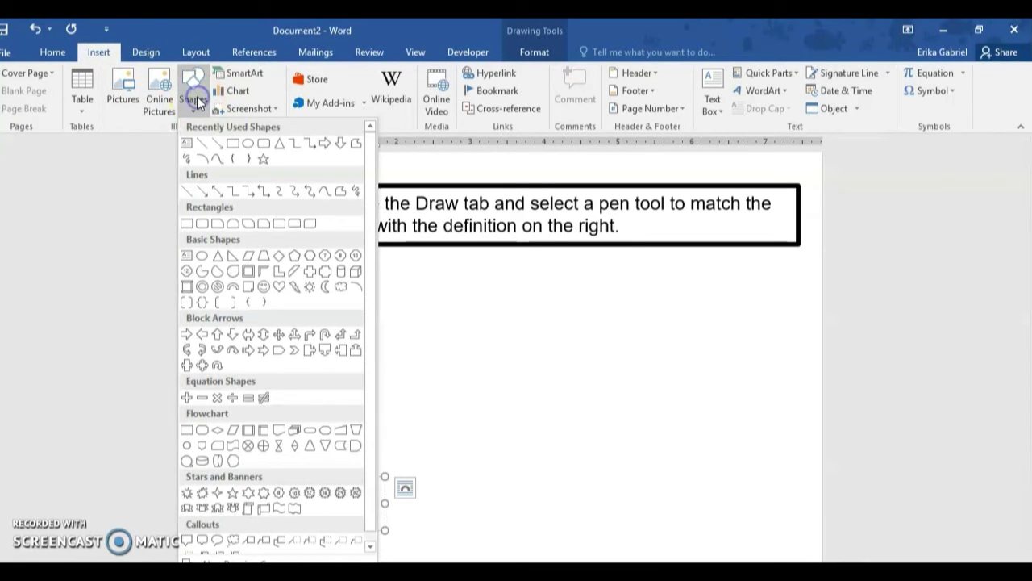
pyautogui.click(187, 147)
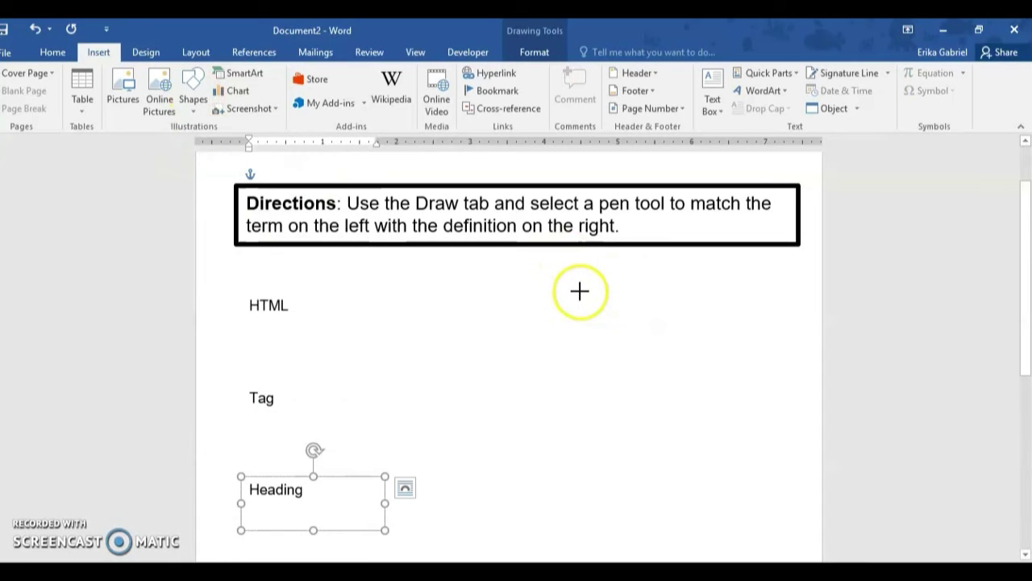
pyautogui.moveTo(574, 289); pyautogui.dragTo(730, 335)
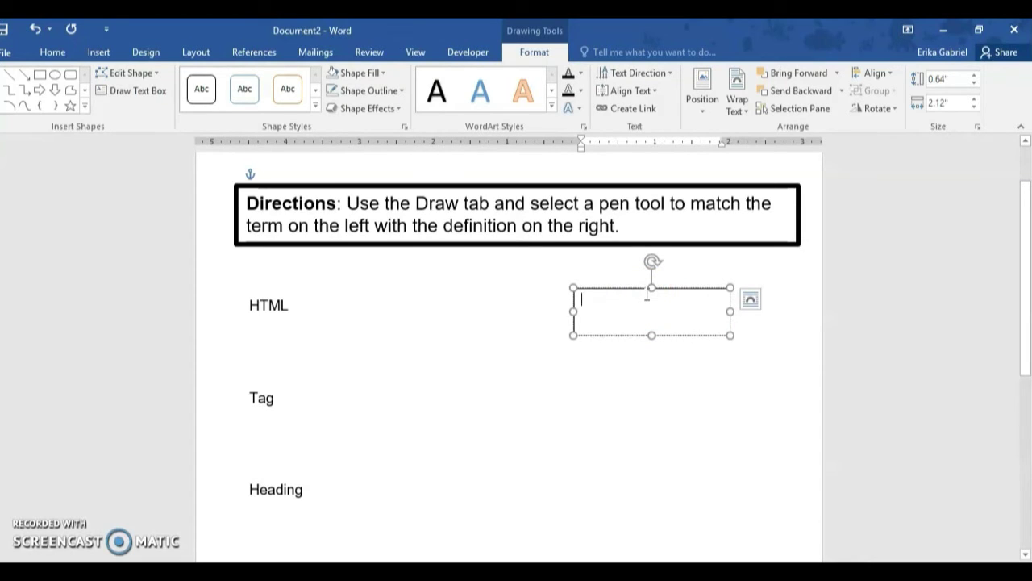
pyautogui.hotkey('ctrl', 'v')
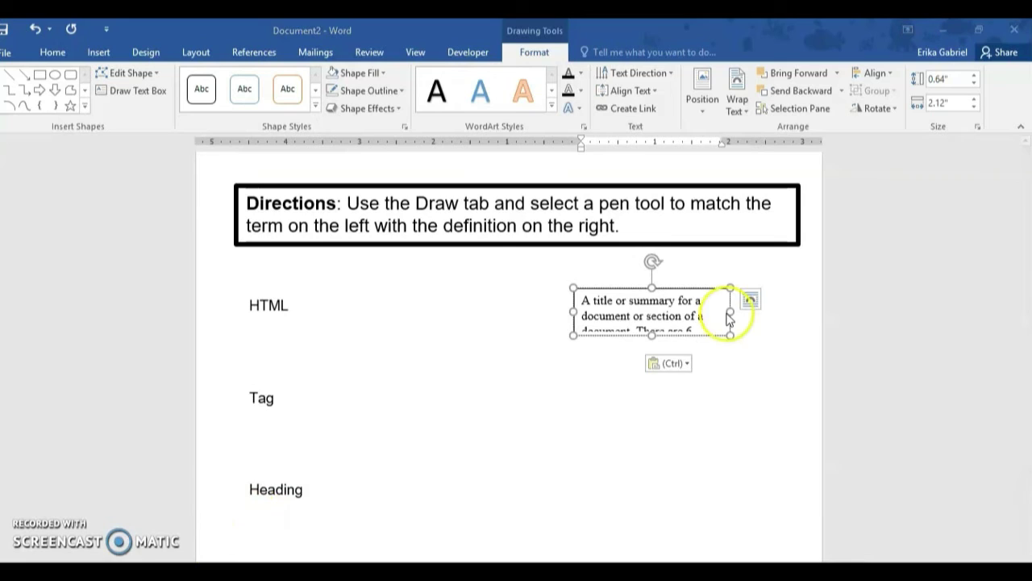
# Step: Enlarge the definition text box to about 0.78" high and 2.8" wide
pyautogui.click(723, 315)
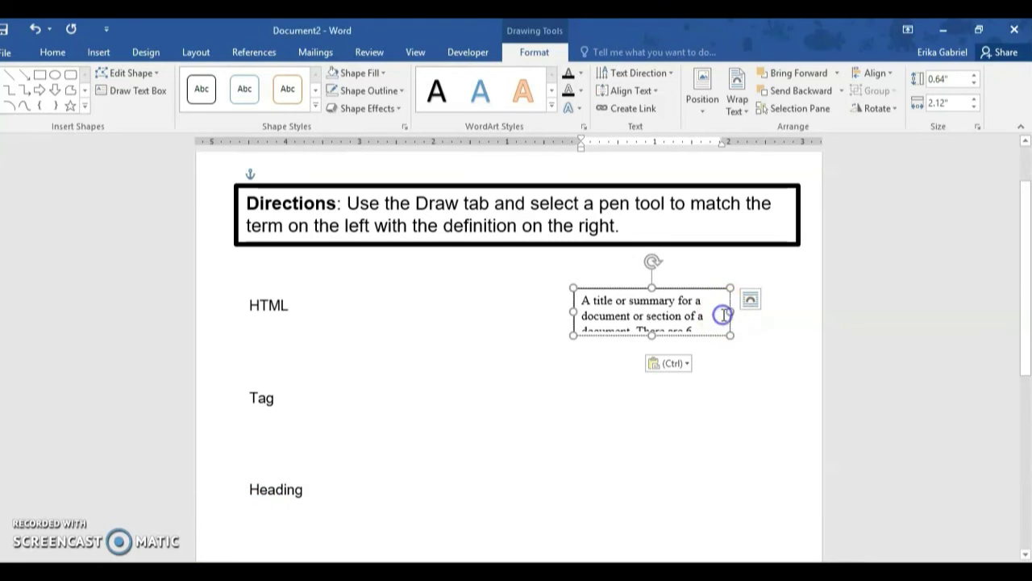
pyautogui.moveTo(728, 312); pyautogui.dragTo(778, 305)
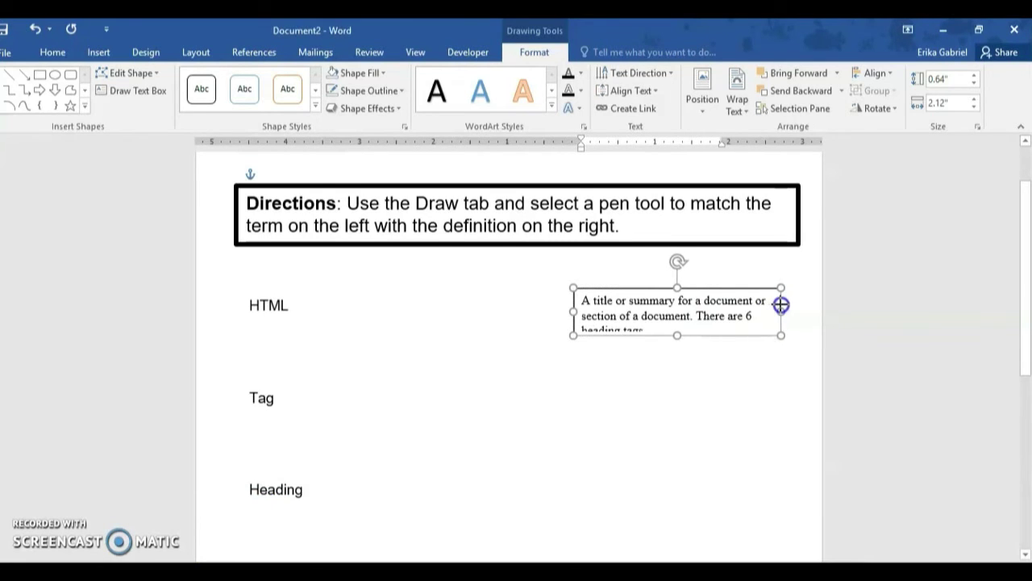
pyautogui.moveTo(677, 336); pyautogui.dragTo(678, 346)
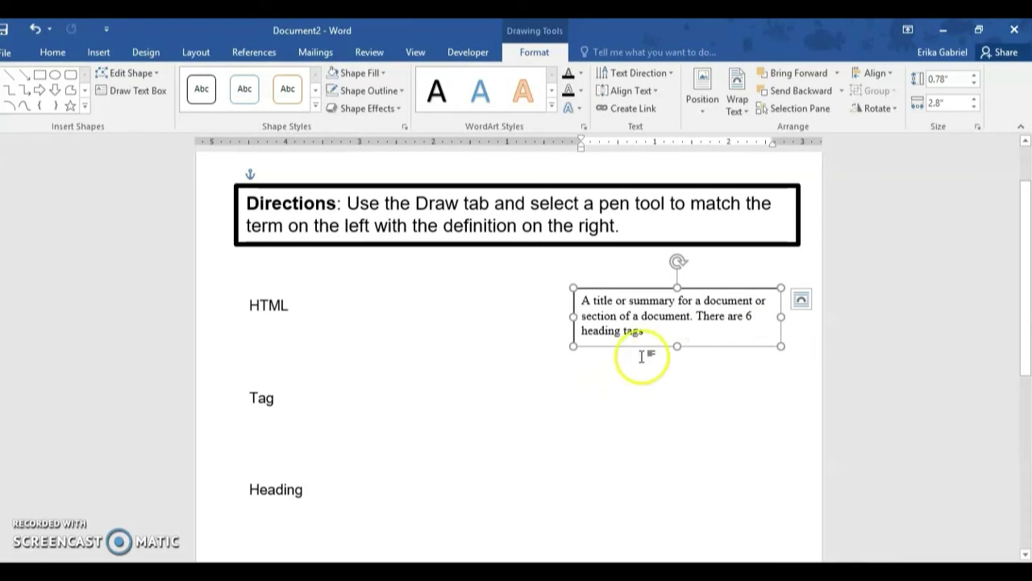
# Step: Apply the "HTML" text formatting to the definition with Format Painter and enlarge its box to about 0.9" by 3.27"
pyautogui.click(277, 304)
pyautogui.tripleClick(276, 304)
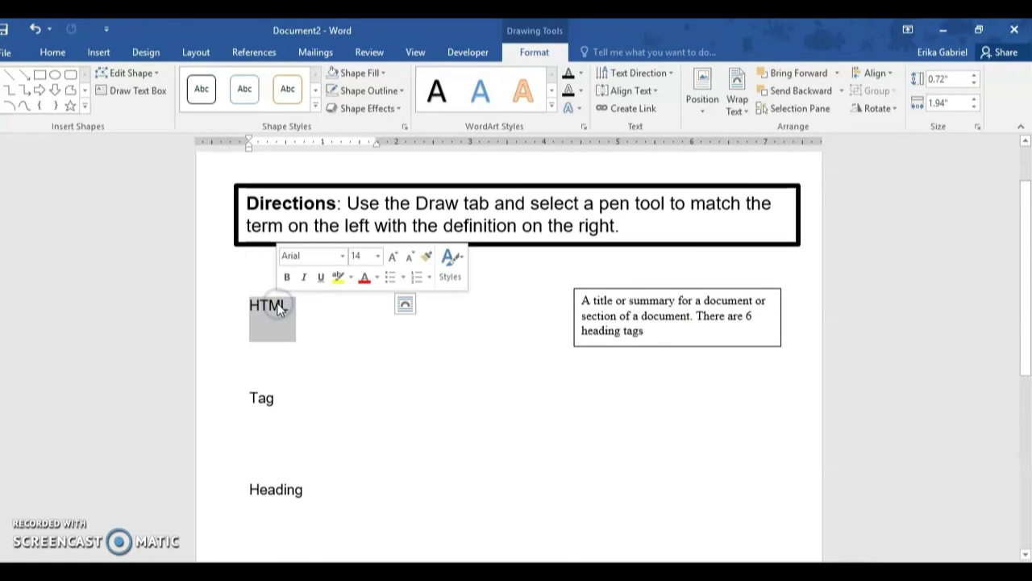
pyautogui.click(53, 53)
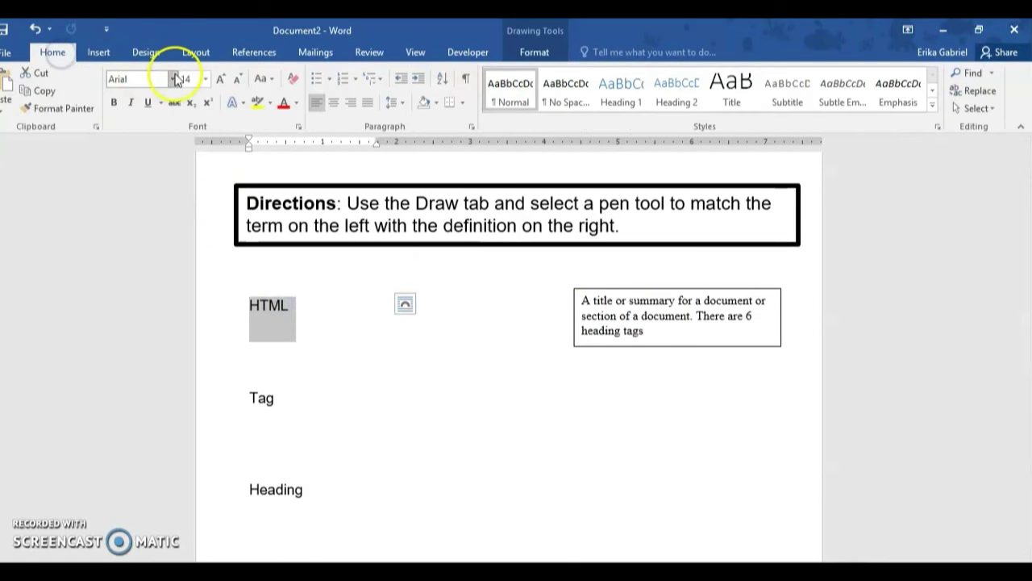
pyautogui.click(70, 106)
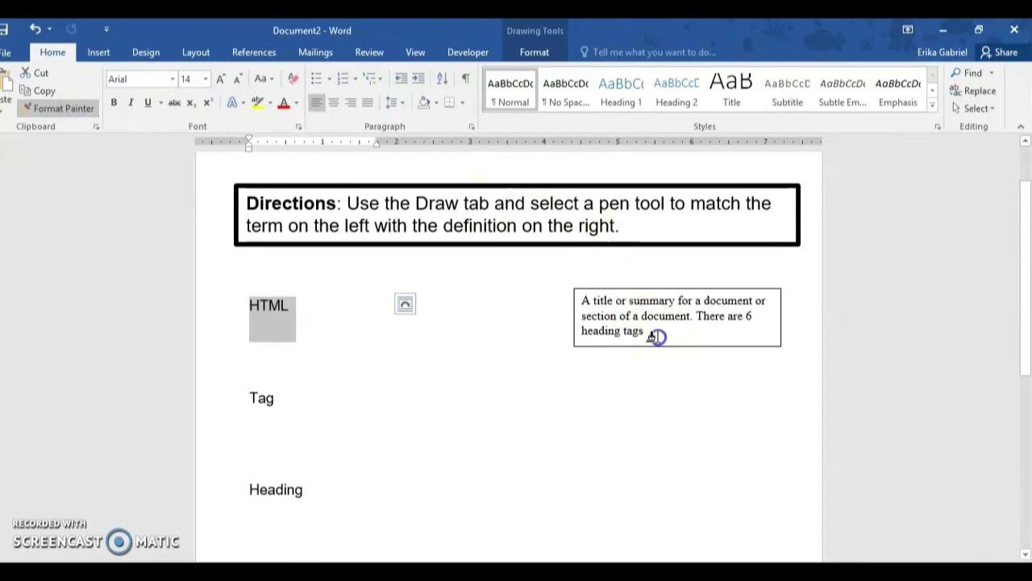
pyautogui.moveTo(645, 332)
pyautogui.mouseDown()
pyautogui.moveTo(584, 316)
pyautogui.moveTo(585, 300)
pyautogui.mouseUp()
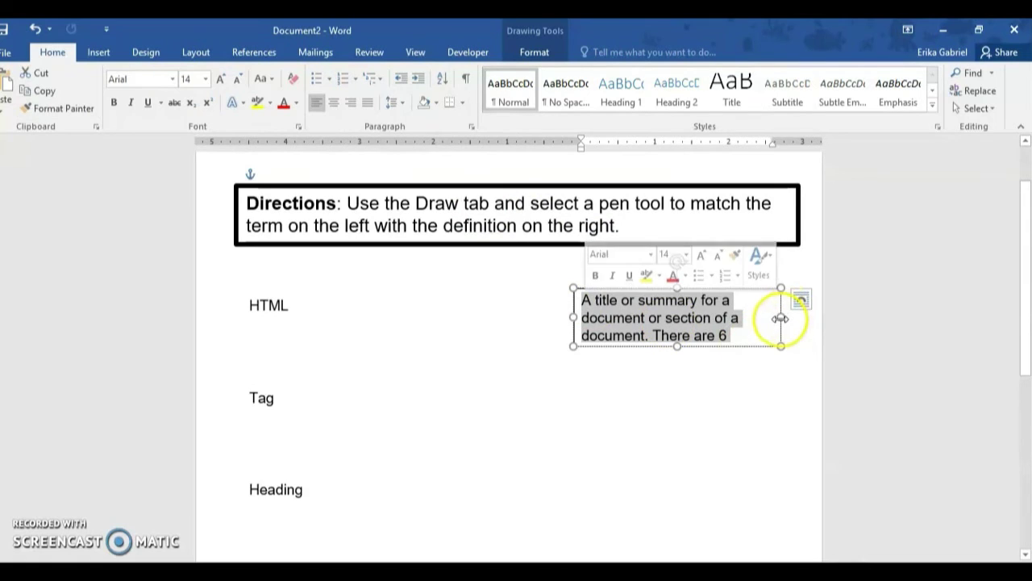
pyautogui.moveTo(780, 319); pyautogui.dragTo(816, 320)
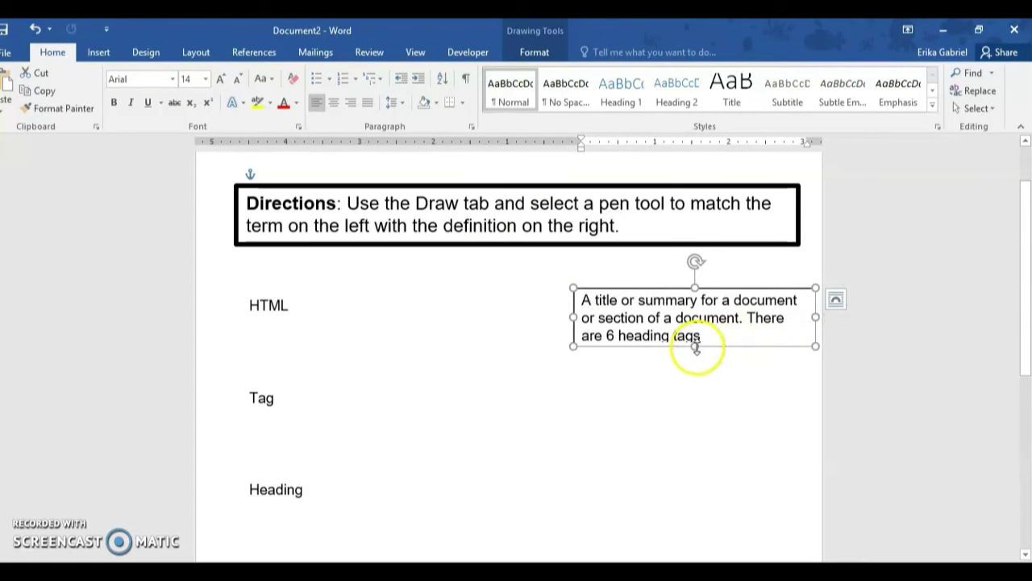
pyautogui.moveTo(696, 346); pyautogui.dragTo(697, 354)
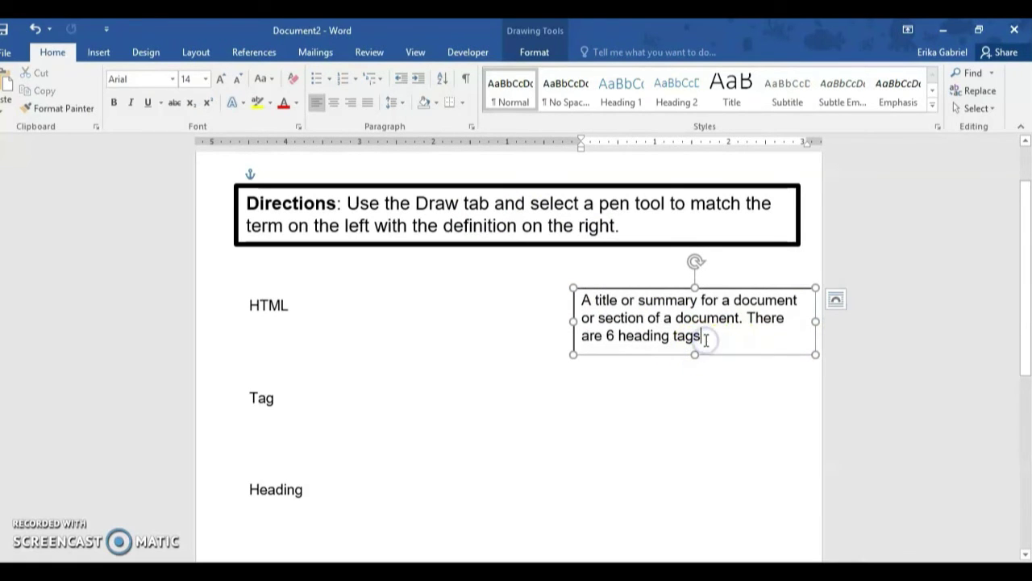
# Step: Add a period to the definition and replace "heading" with "of these" so its last sentence reads "There are 6 of these tags."
pyautogui.click(706, 339)
pyautogui.write('.')
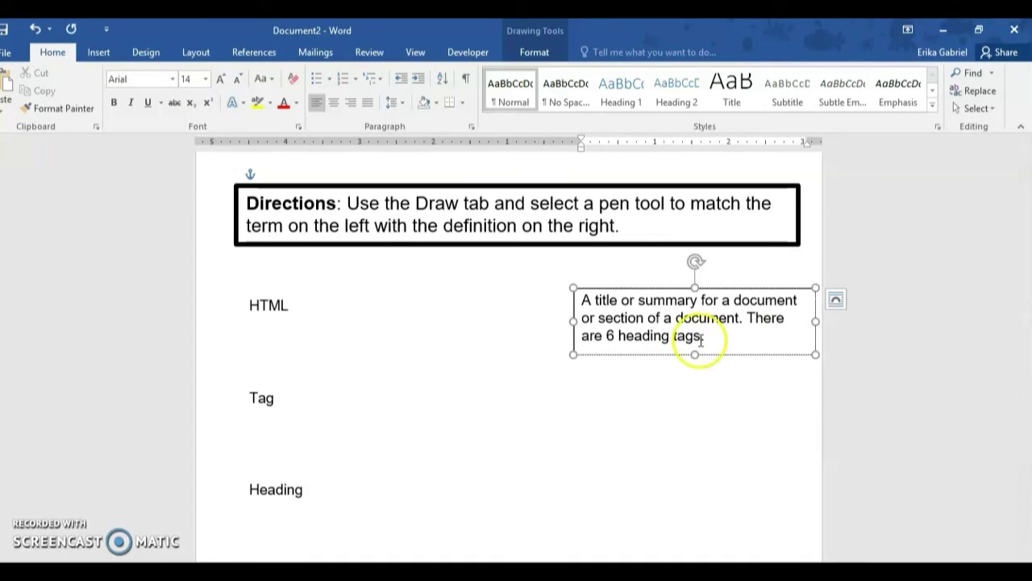
pyautogui.doubleClick(637, 339)
pyautogui.write('of these')
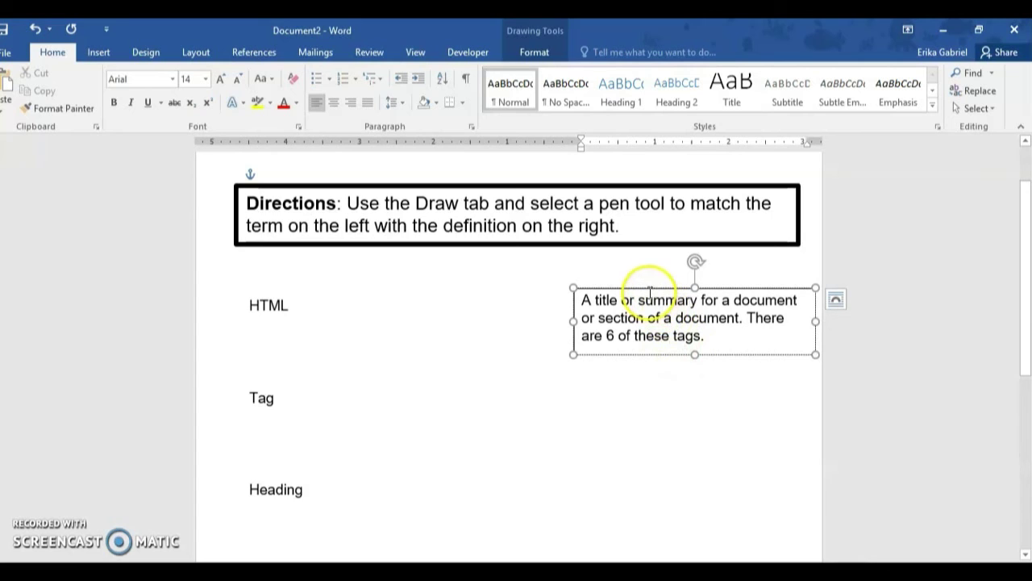
# Step: Remove the outline from the definition text box
pyautogui.click(648, 287)
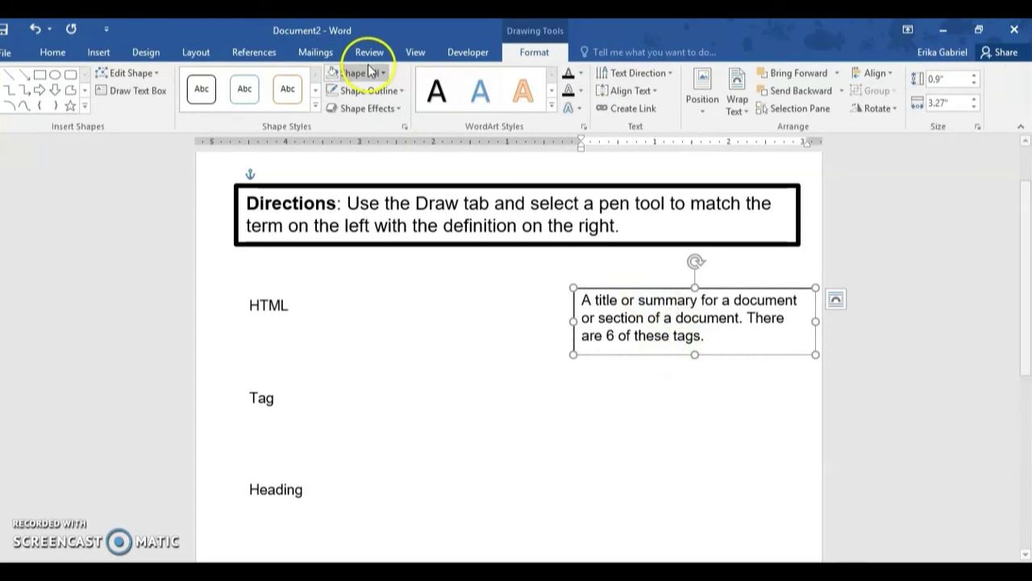
pyautogui.click(369, 93)
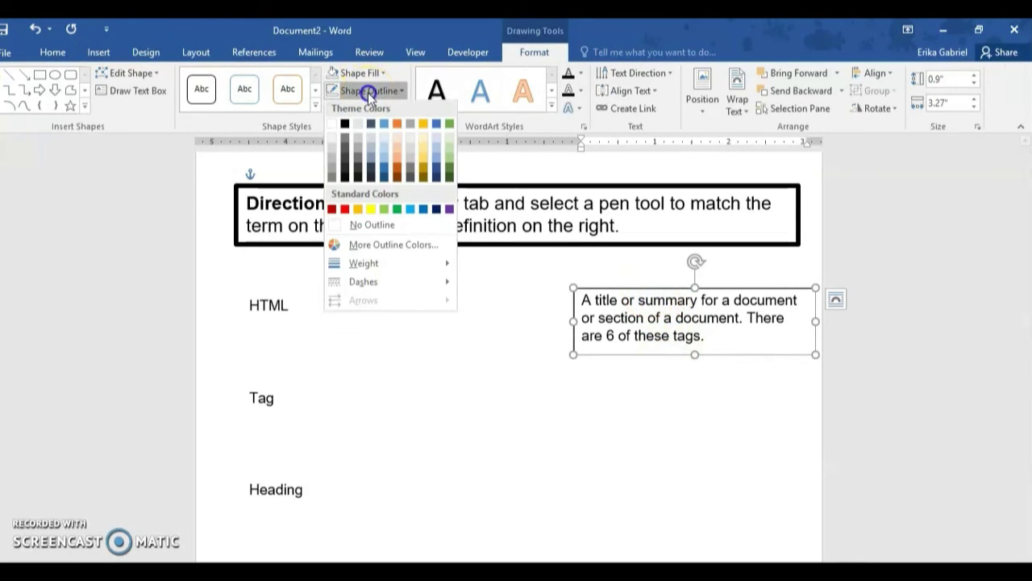
pyautogui.click(370, 226)
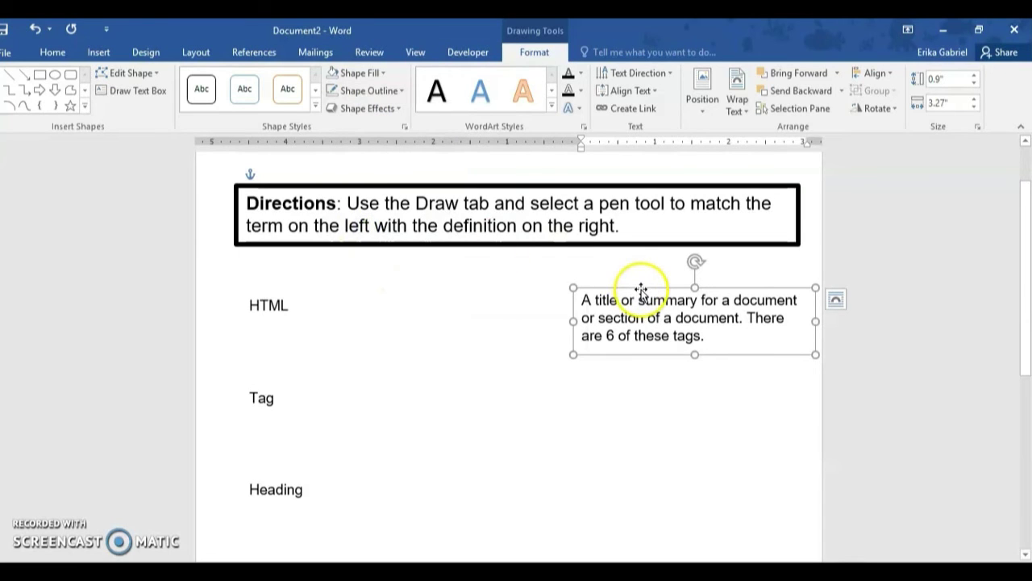
# Step: Copy the definition text box, paste it twice, and place one copy across from "Tag"
pyautogui.click(638, 422)
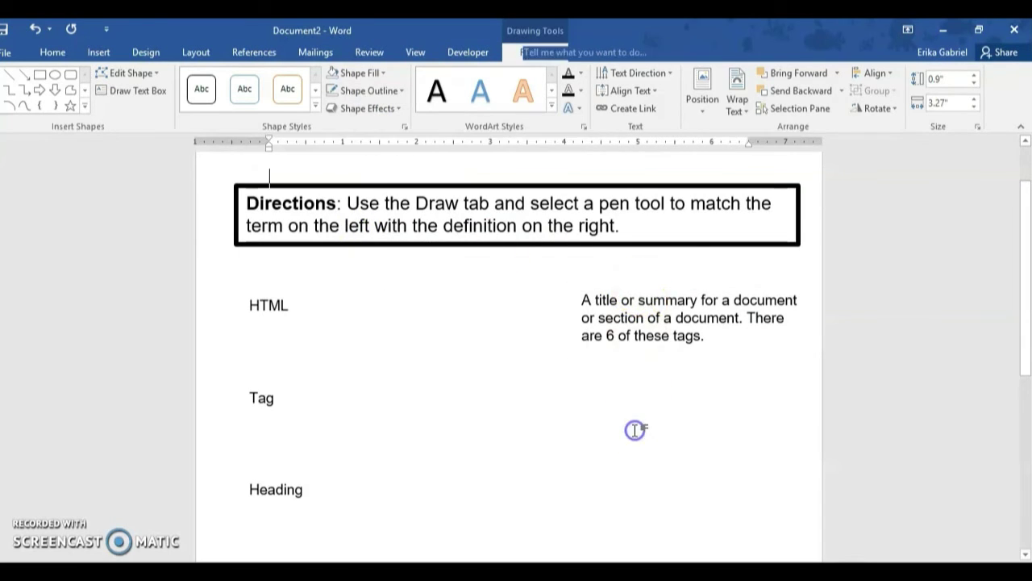
pyautogui.hotkey('ctrl', 'v')
pyautogui.hotkey('ctrl', 'v')
pyautogui.click(629, 426)
pyautogui.click(468, 189)
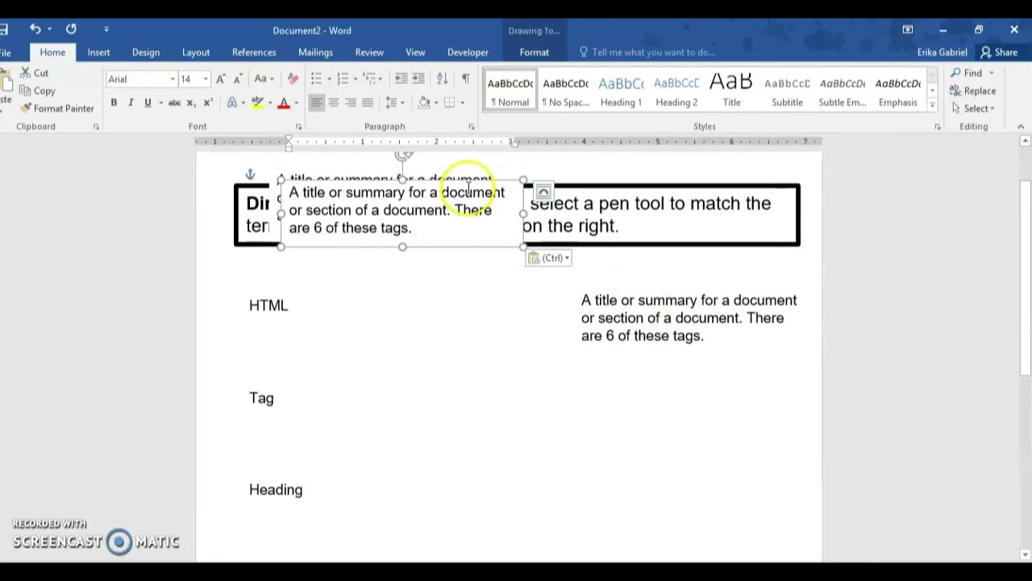
pyautogui.moveTo(481, 231)
pyautogui.mouseDown()
pyautogui.moveTo(650, 429)
pyautogui.moveTo(726, 415)
pyautogui.moveTo(717, 378)
pyautogui.mouseUp()
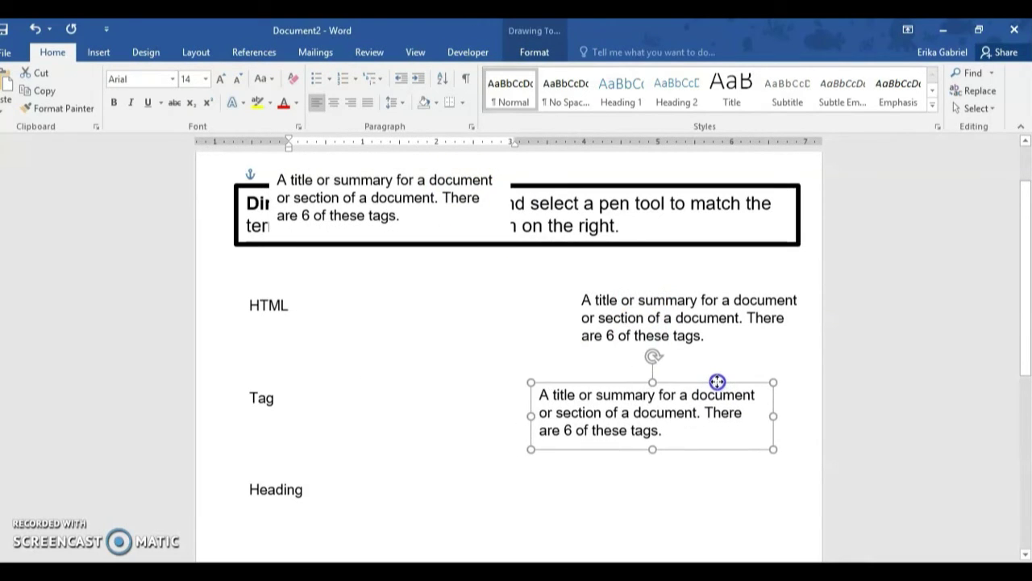
# Step: Move the other pasted definition box off the directions box to below the "Heading" row
pyautogui.click(445, 167)
pyautogui.click(312, 223)
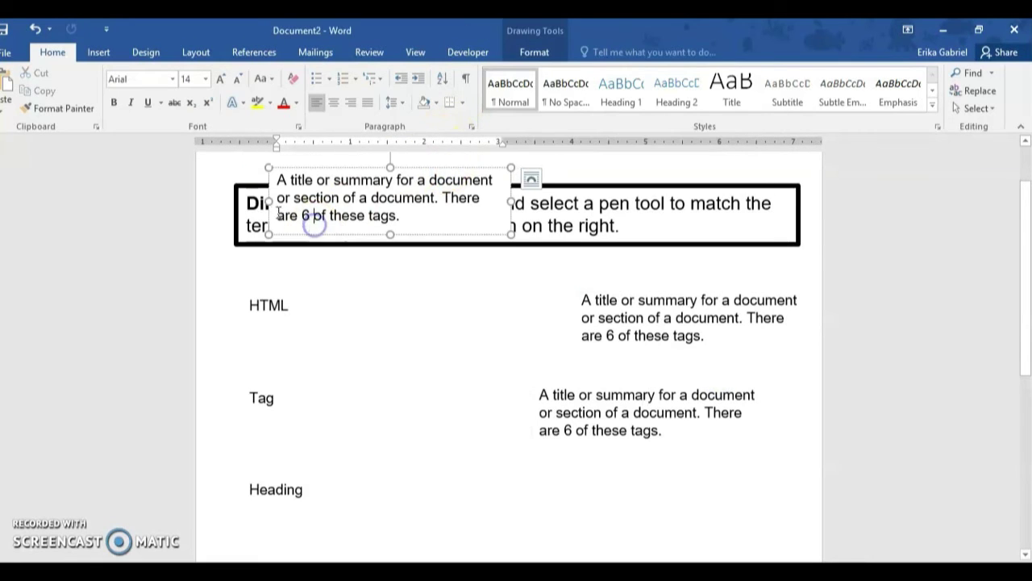
pyautogui.moveTo(334, 230); pyautogui.dragTo(567, 553)
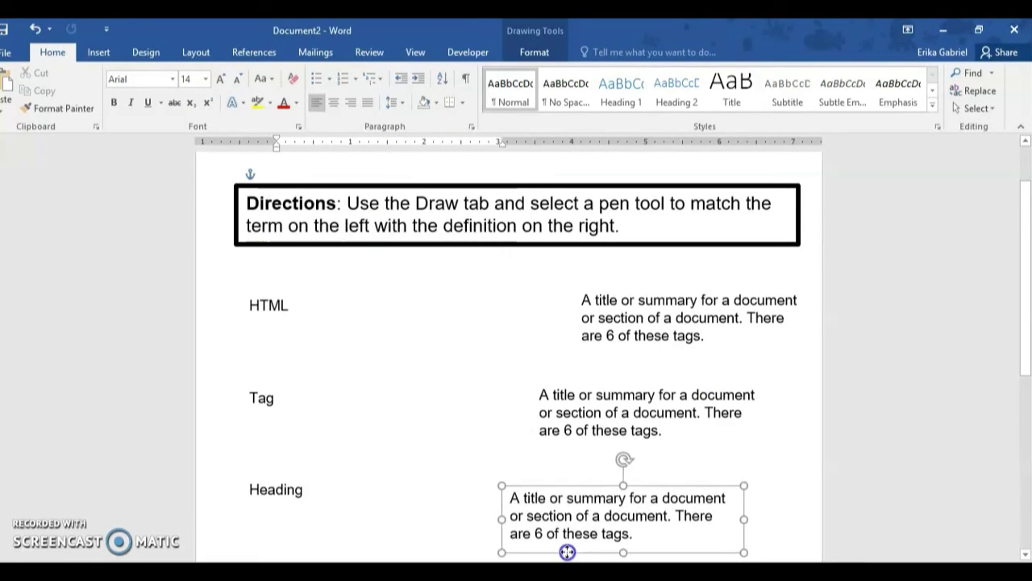
pyautogui.moveTo(644, 554); pyautogui.dragTo(500, 562)
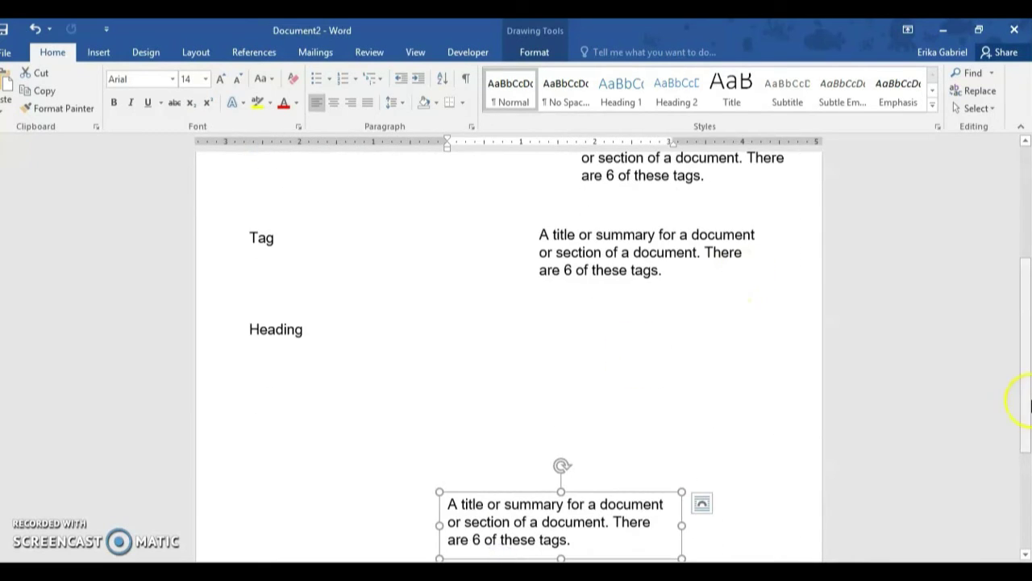
# Step: Select the three definition text boxes together and align them right relative to each other
pyautogui.moveTo(1029, 403); pyautogui.dragTo(1030, 353)
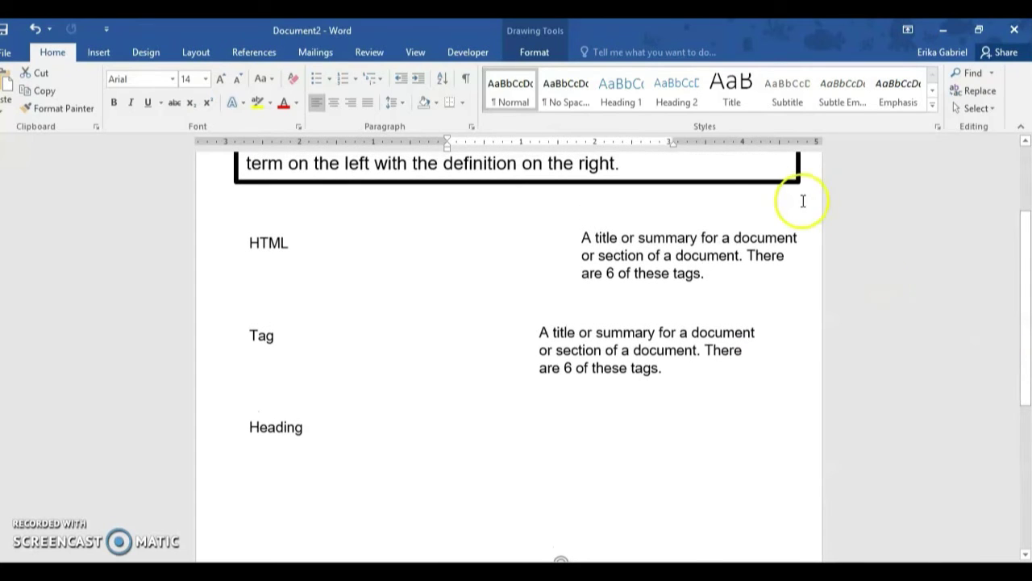
pyautogui.click(717, 233)
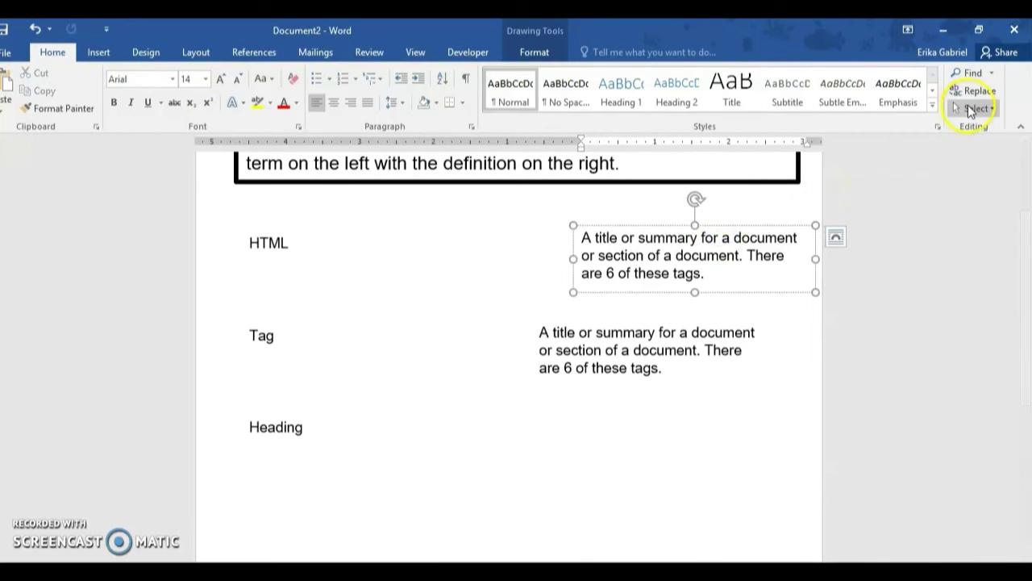
pyautogui.click(970, 110)
pyautogui.click(870, 151)
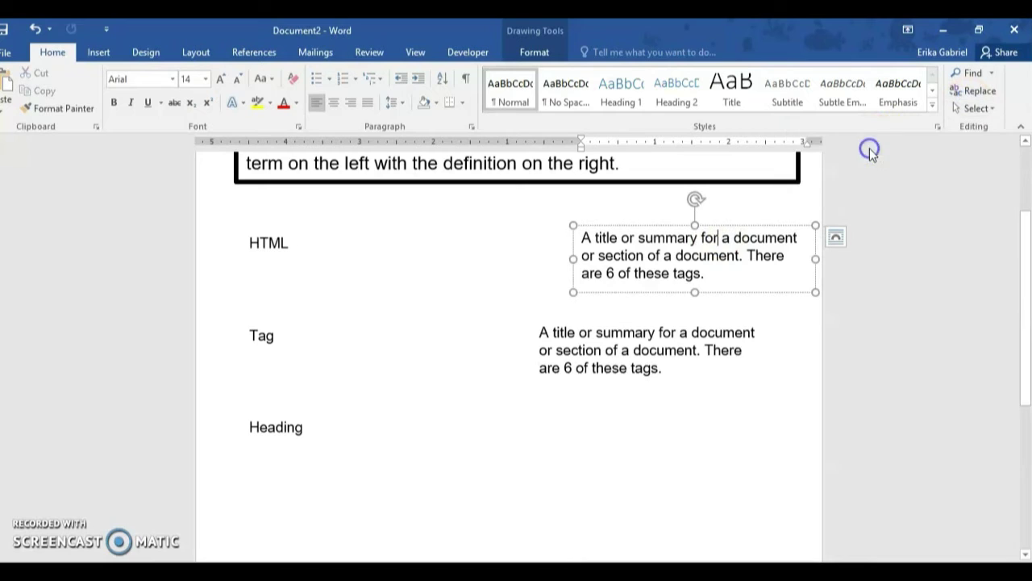
pyautogui.keyDown('shift'); pyautogui.click(597, 336); pyautogui.keyUp('shift')
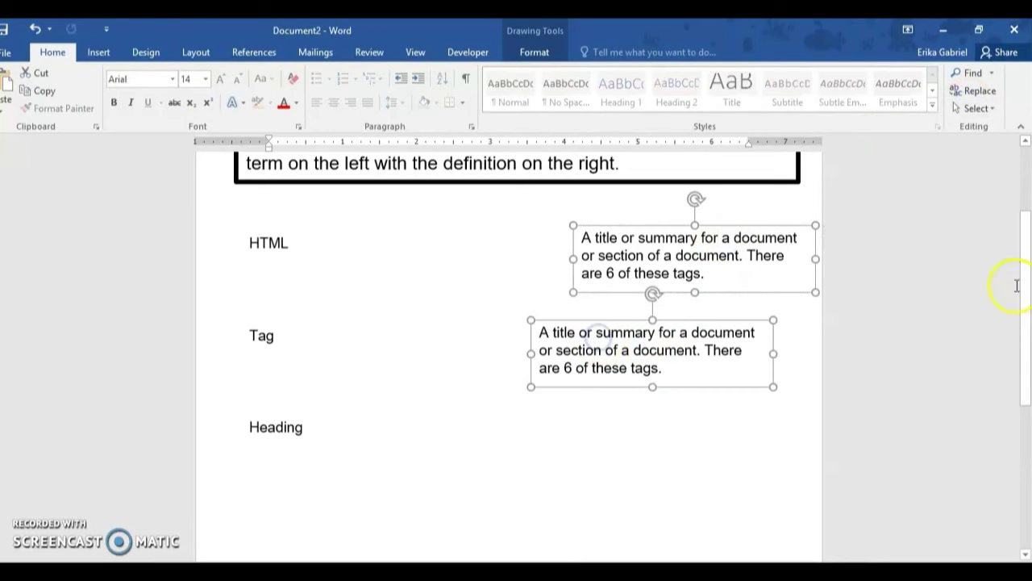
pyautogui.moveTo(1017, 286); pyautogui.dragTo(1025, 355)
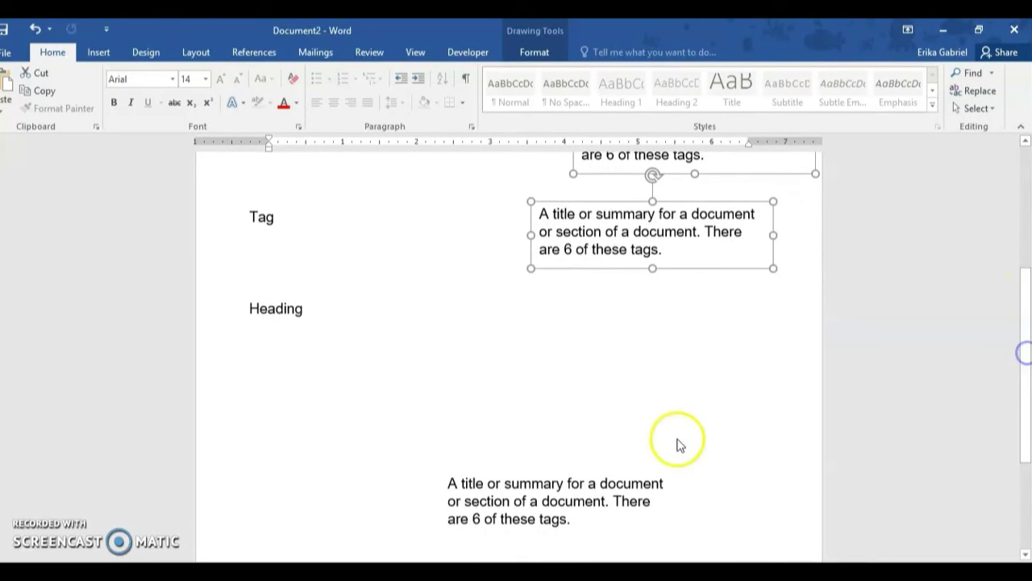
pyautogui.keyDown('shift'); pyautogui.click(576, 485); pyautogui.keyUp('shift')
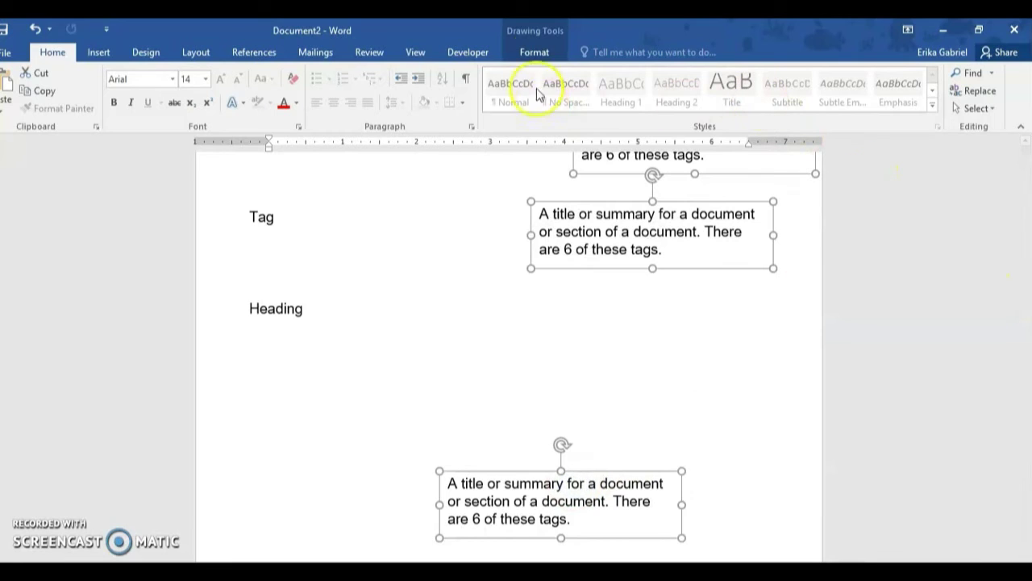
pyautogui.click(537, 51)
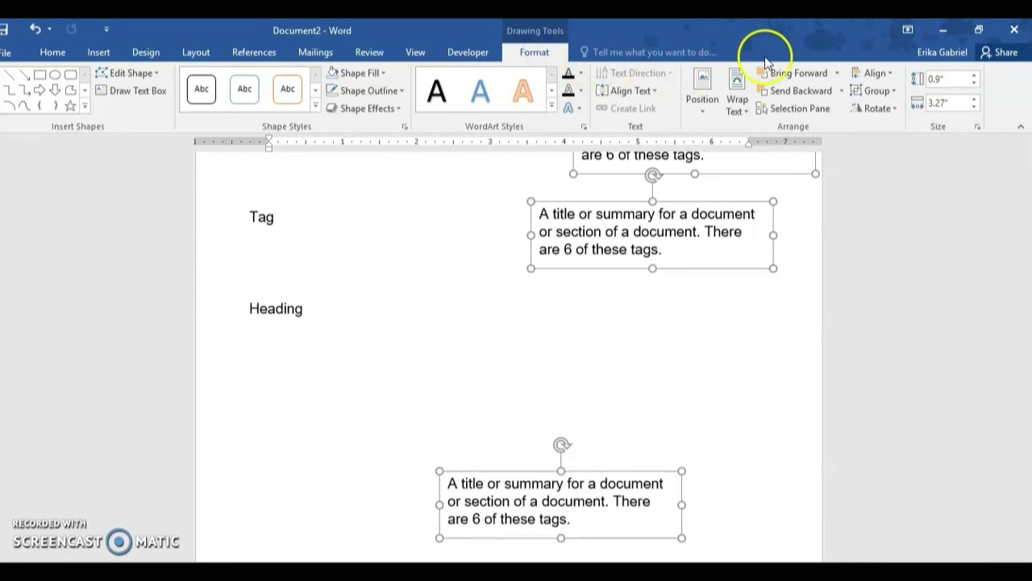
pyautogui.click(860, 73)
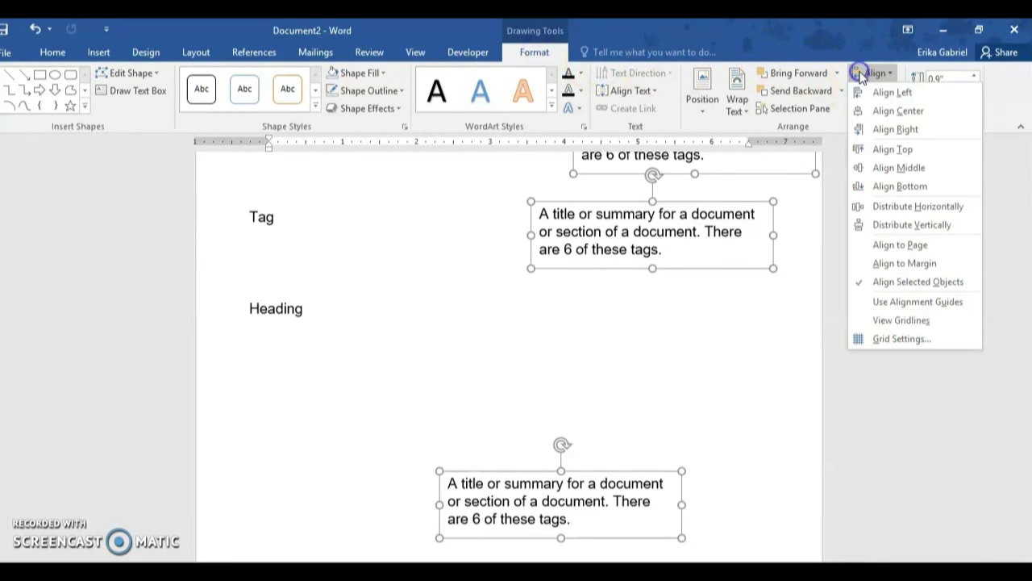
pyautogui.click(885, 129)
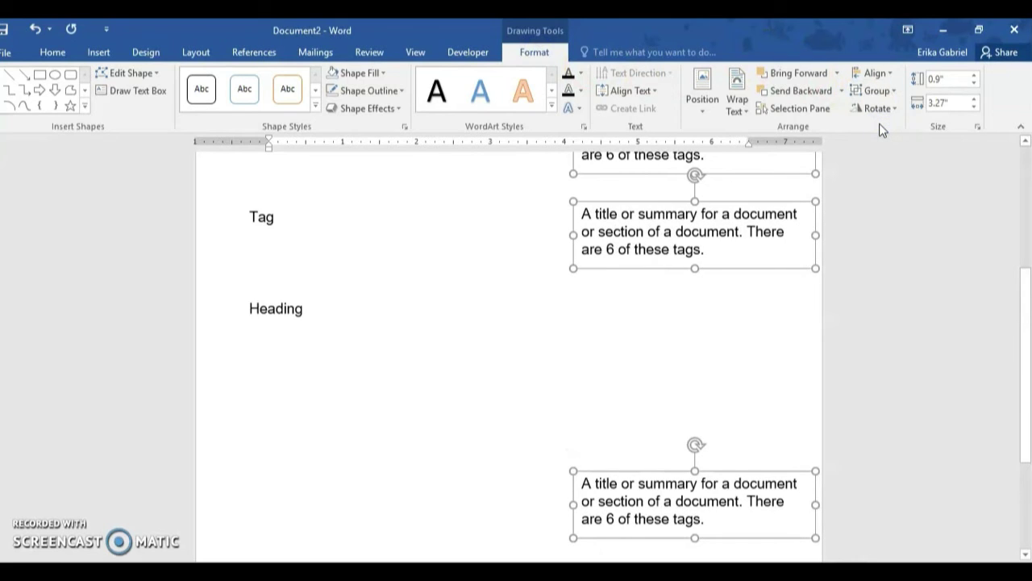
# Step: Distribute the three selected definition text boxes vertically
pyautogui.click(878, 75)
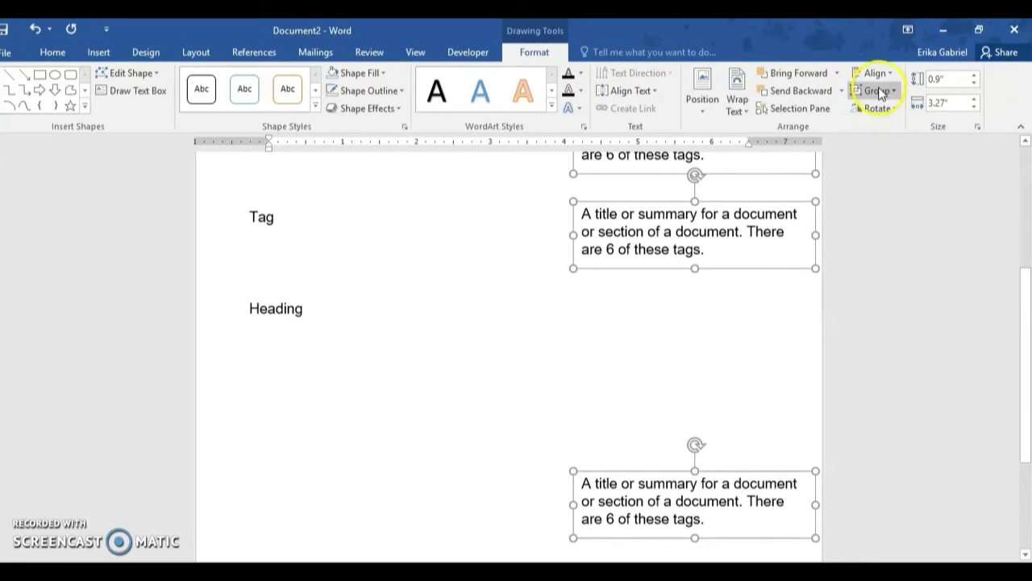
pyautogui.click(878, 75)
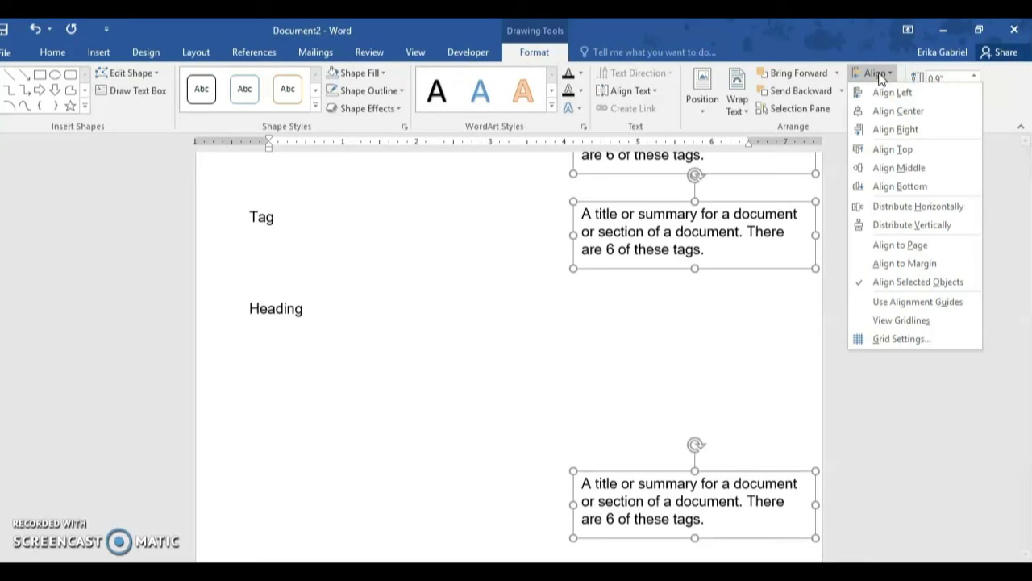
pyautogui.click(885, 226)
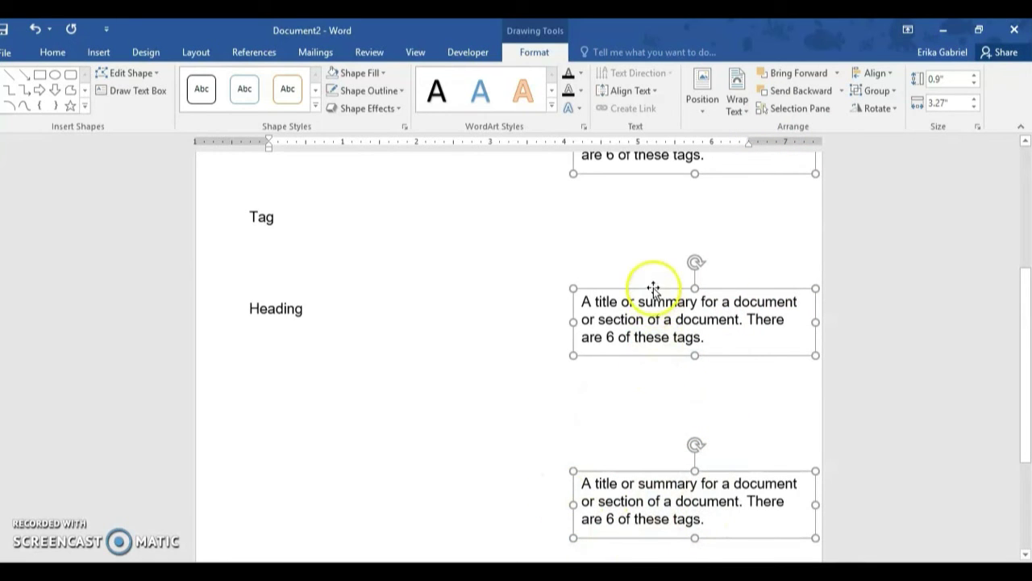
# Step: Move the three definition boxes up together until the first sits across from "HTML", with their right edges in line with the directions box
pyautogui.moveTo(654, 271); pyautogui.dragTo(651, 388)
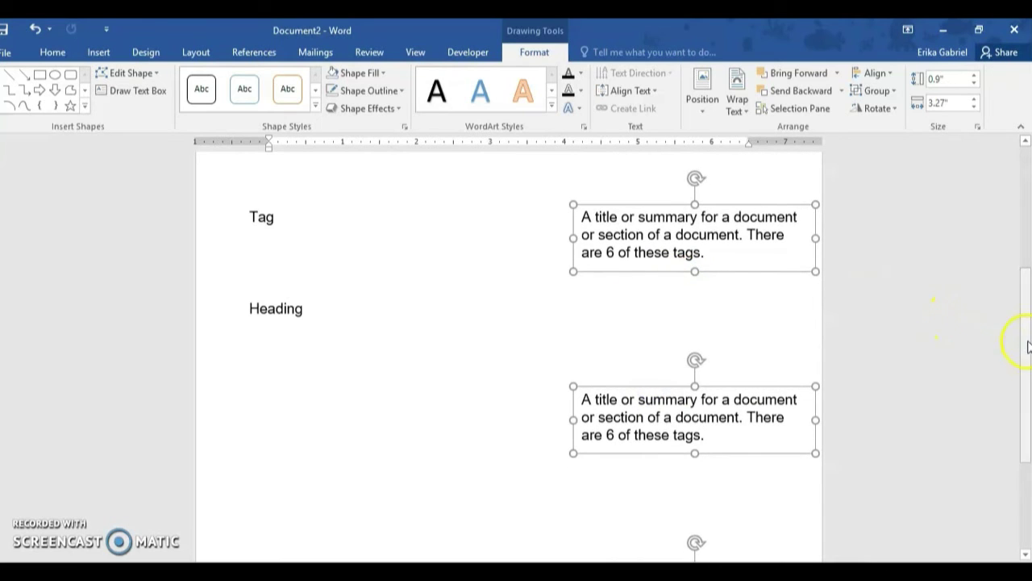
pyautogui.moveTo(1023, 341); pyautogui.dragTo(1026, 287)
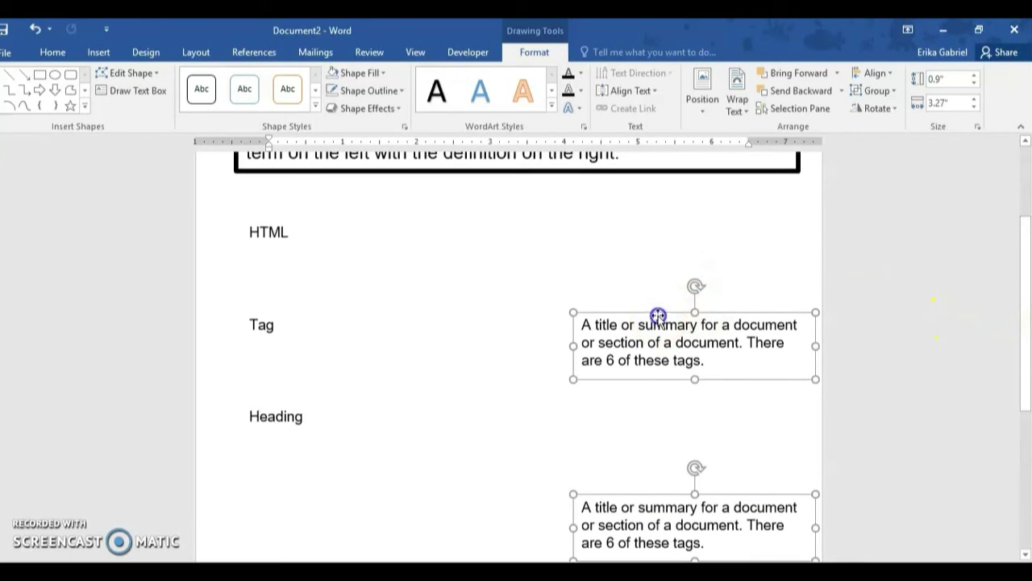
pyautogui.moveTo(658, 315); pyautogui.dragTo(643, 212)
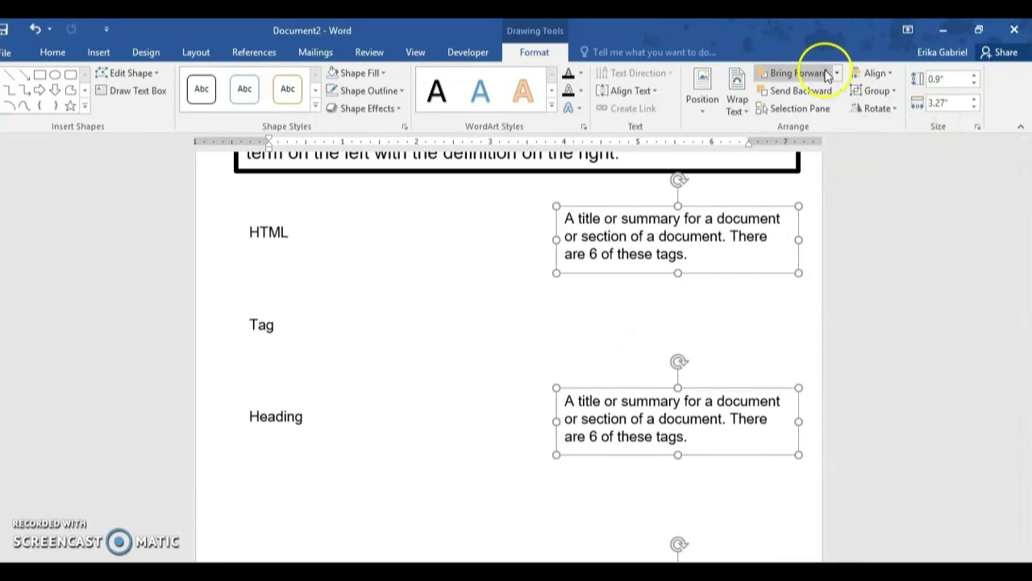
# Step: Align the top edges of the "Tag" text box and the middle definition text box
pyautogui.click(555, 58)
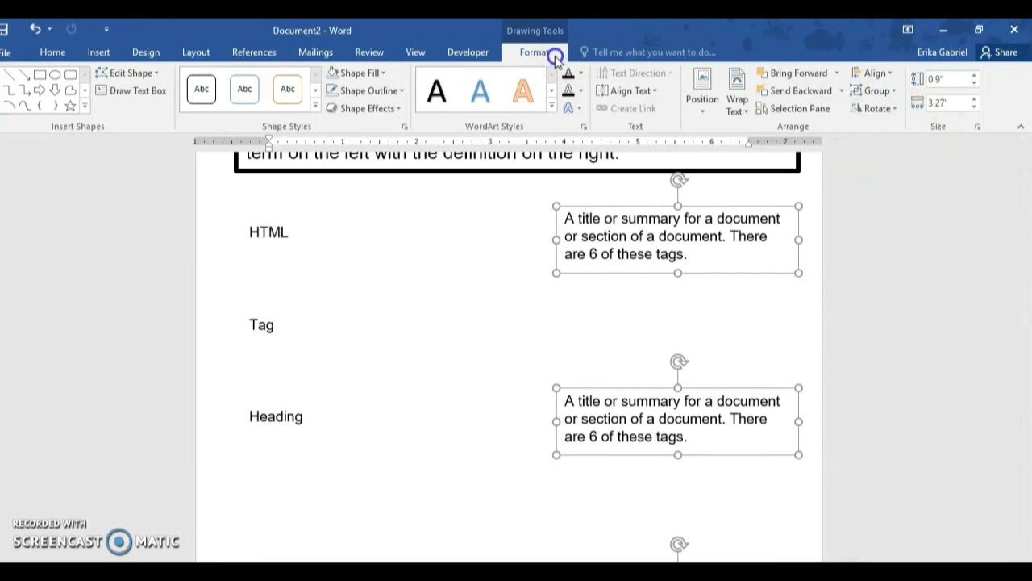
pyautogui.click(53, 51)
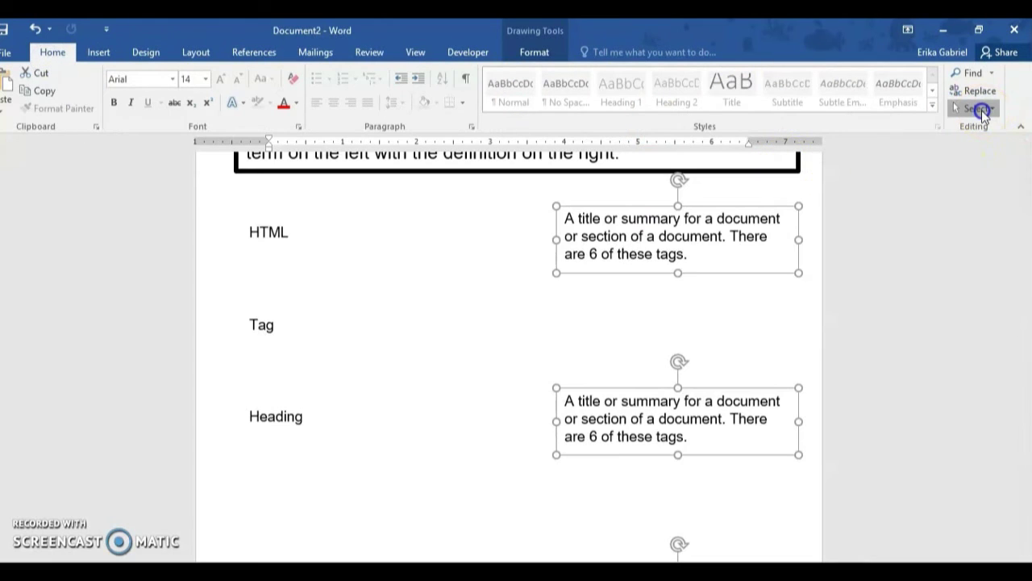
pyautogui.click(979, 108)
pyautogui.click(940, 128)
pyautogui.click(940, 341)
pyautogui.scroll(2, 940, 341)
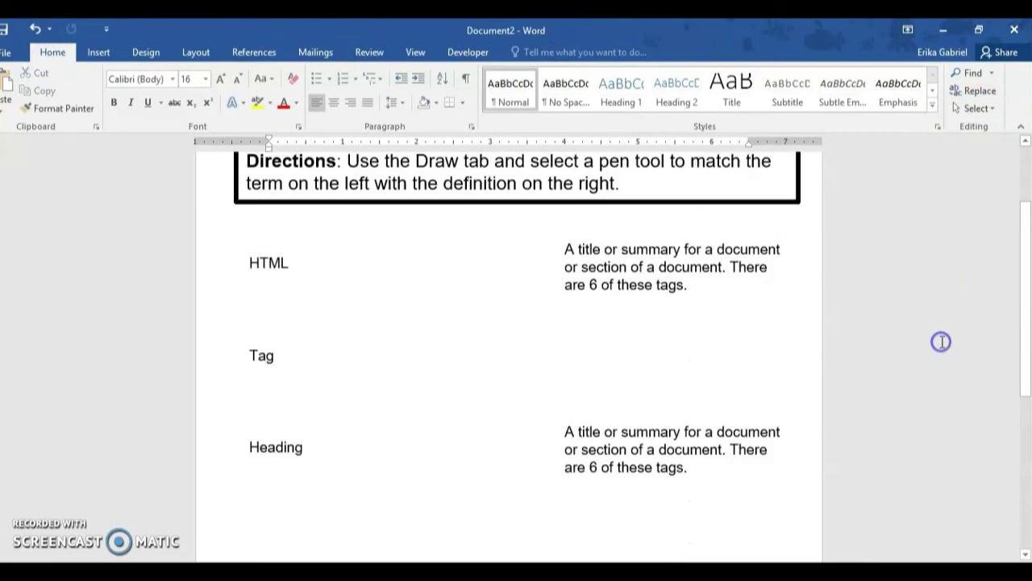
pyautogui.click(280, 397)
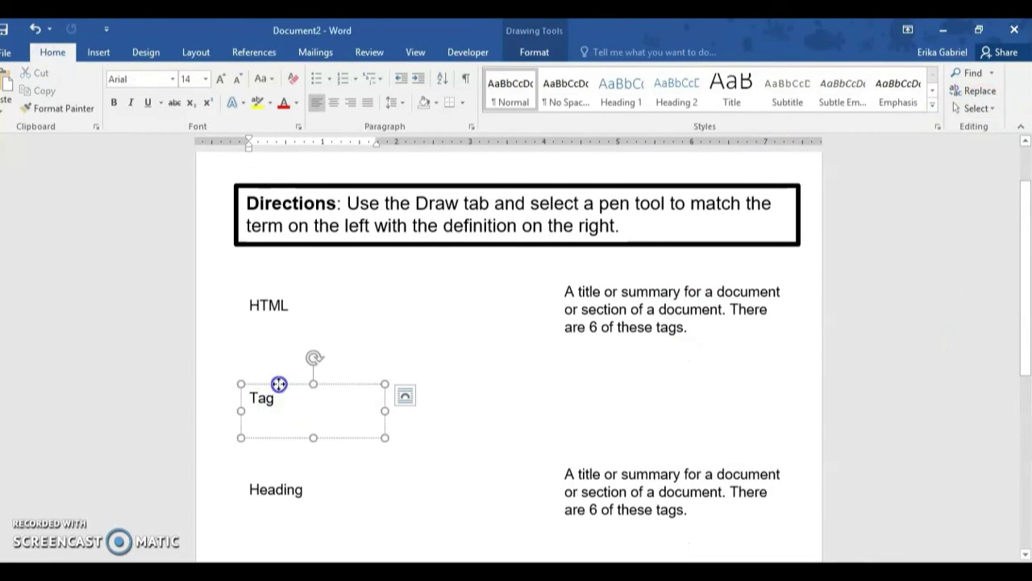
pyautogui.click(278, 384)
pyautogui.click(587, 461)
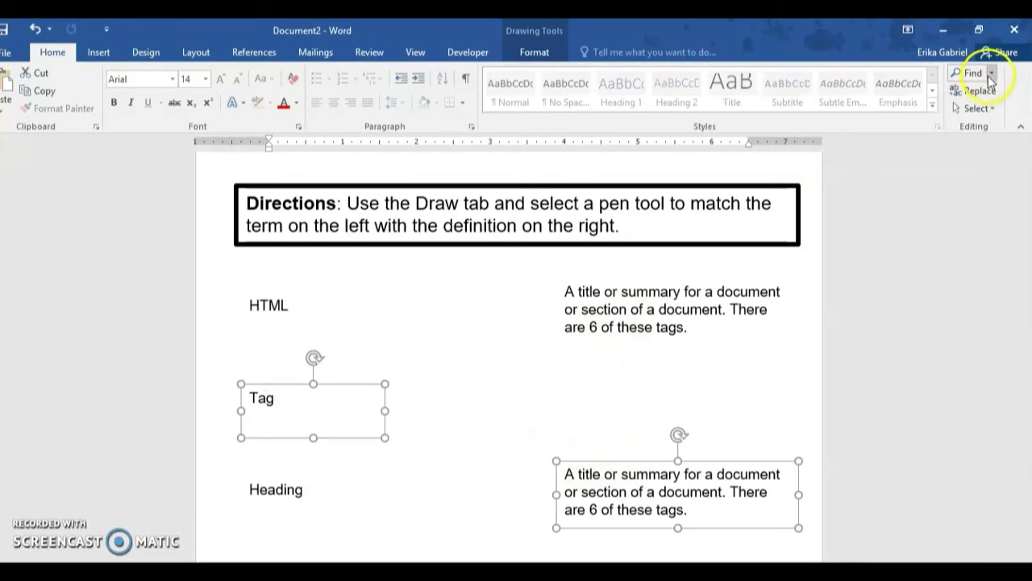
pyautogui.click(531, 50)
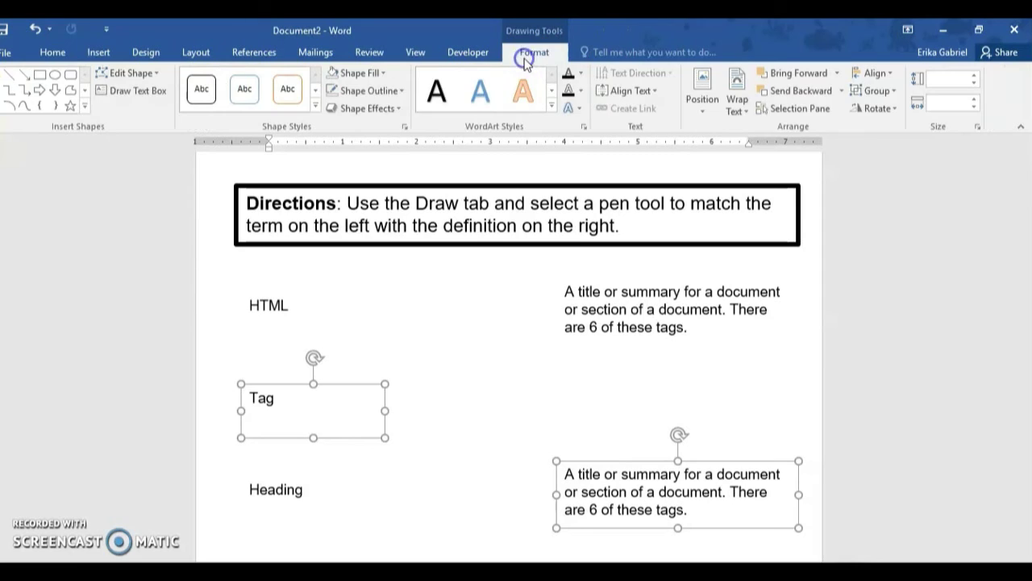
pyautogui.click(872, 74)
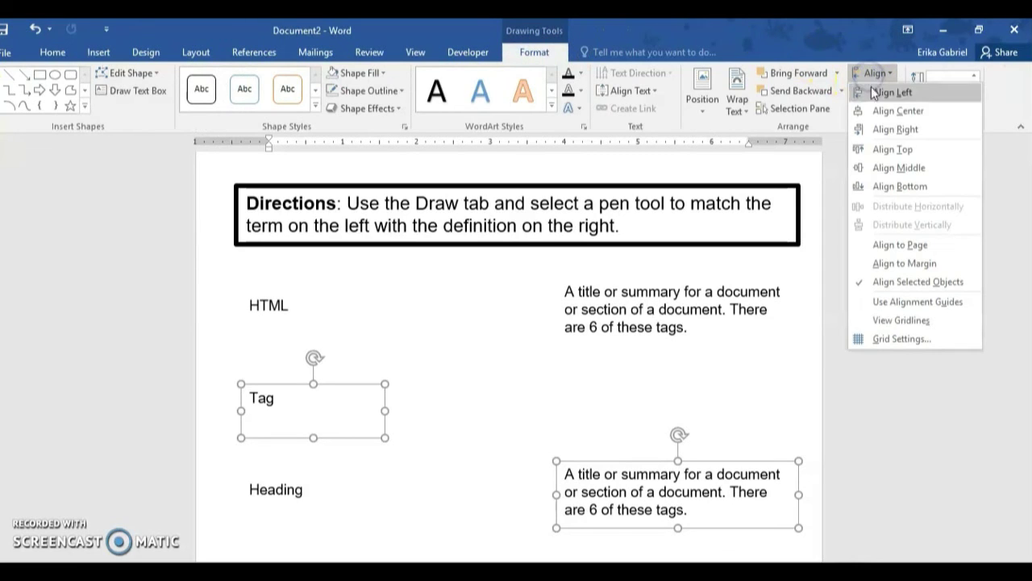
pyautogui.click(896, 149)
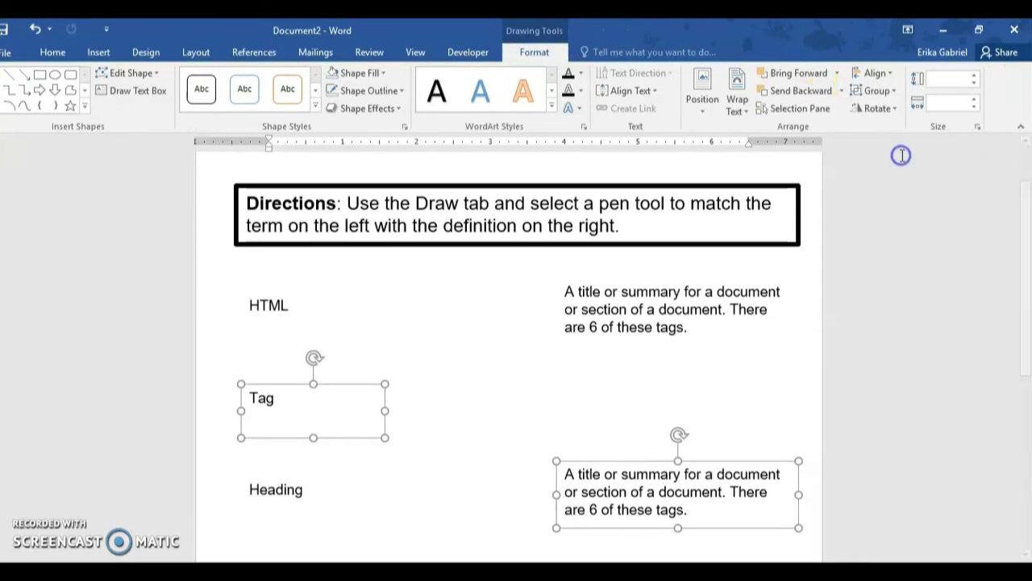
pyautogui.click(650, 492)
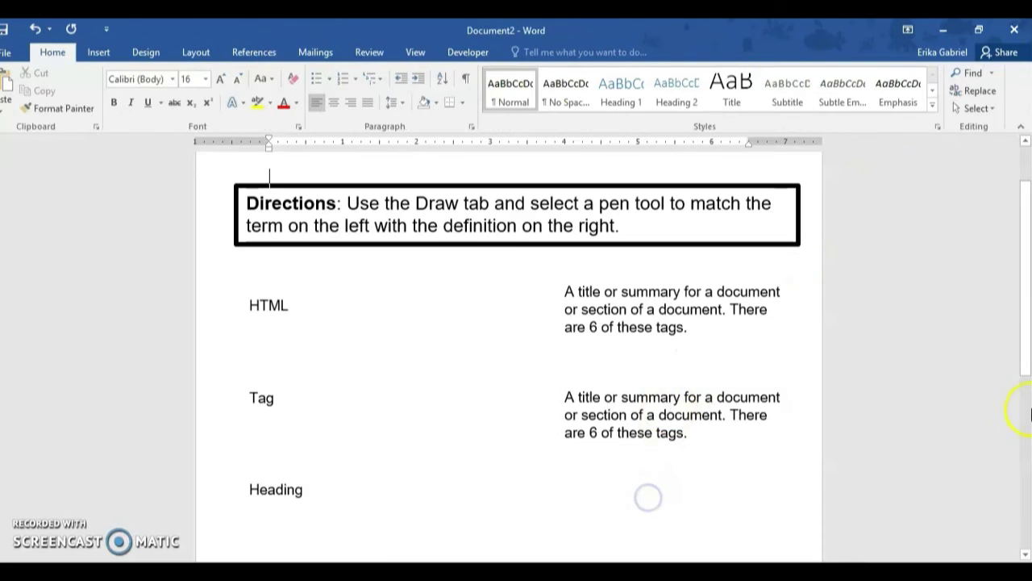
# Step: Move the lowest definition text box up so it sits across from "Heading"
pyautogui.moveTo(1027, 328); pyautogui.dragTo(1028, 380)
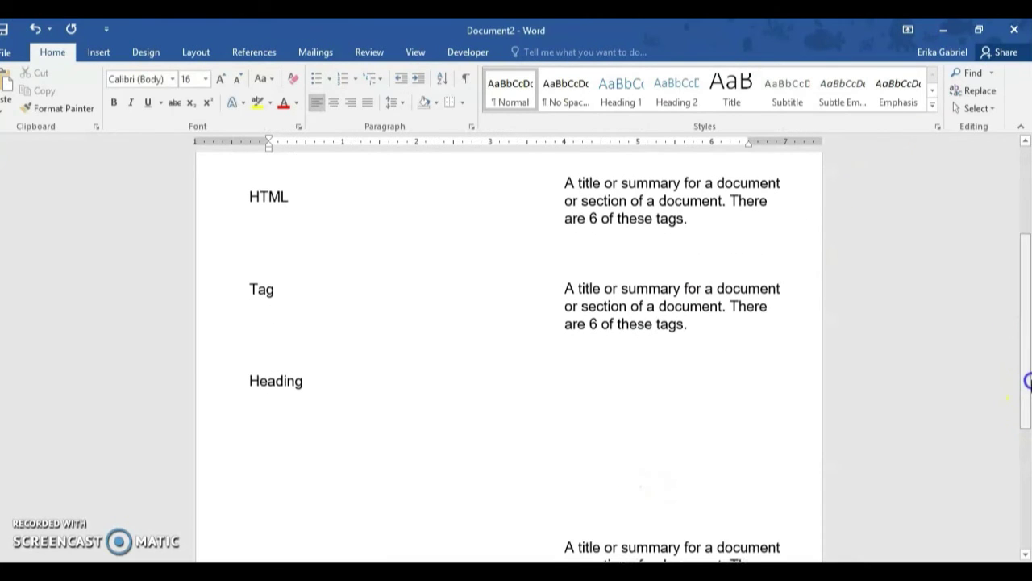
pyautogui.click(597, 536)
pyautogui.moveTo(597, 533); pyautogui.dragTo(596, 371)
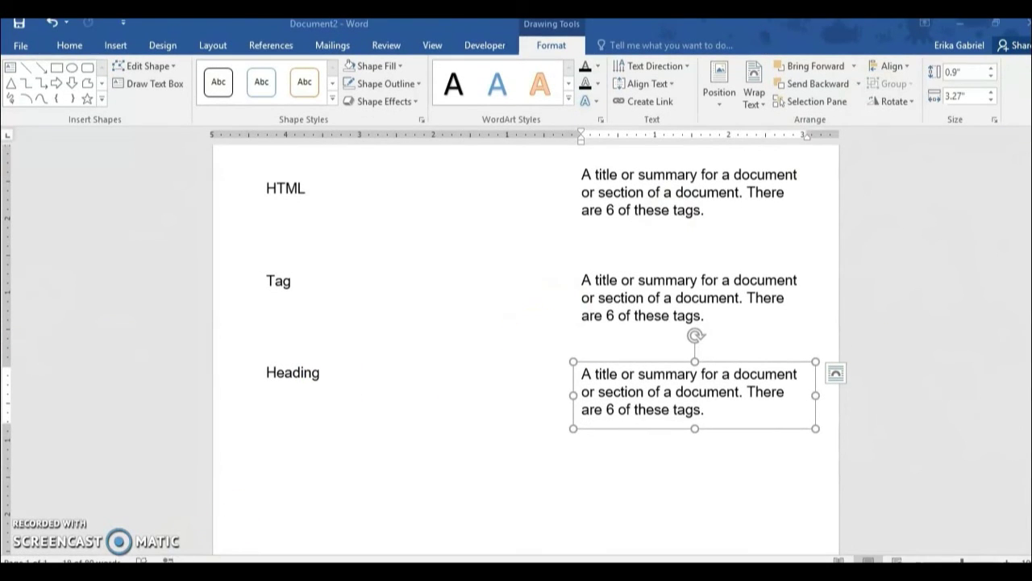
# Step: Draw a 12-point star shape about 2.45" high and 2.54" wide below the last definition box
pyautogui.scroll(4, 524, 346)
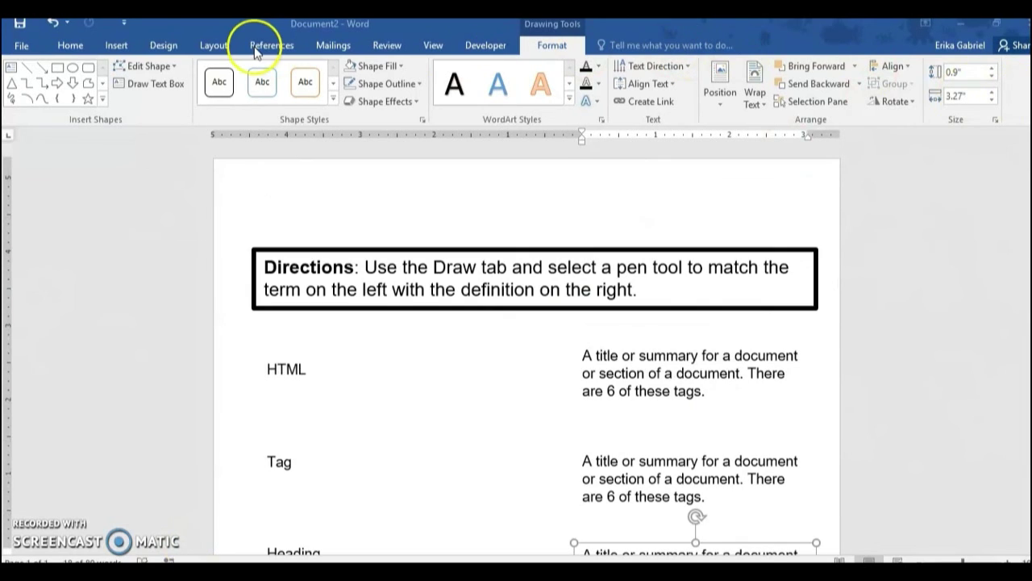
pyautogui.click(116, 45)
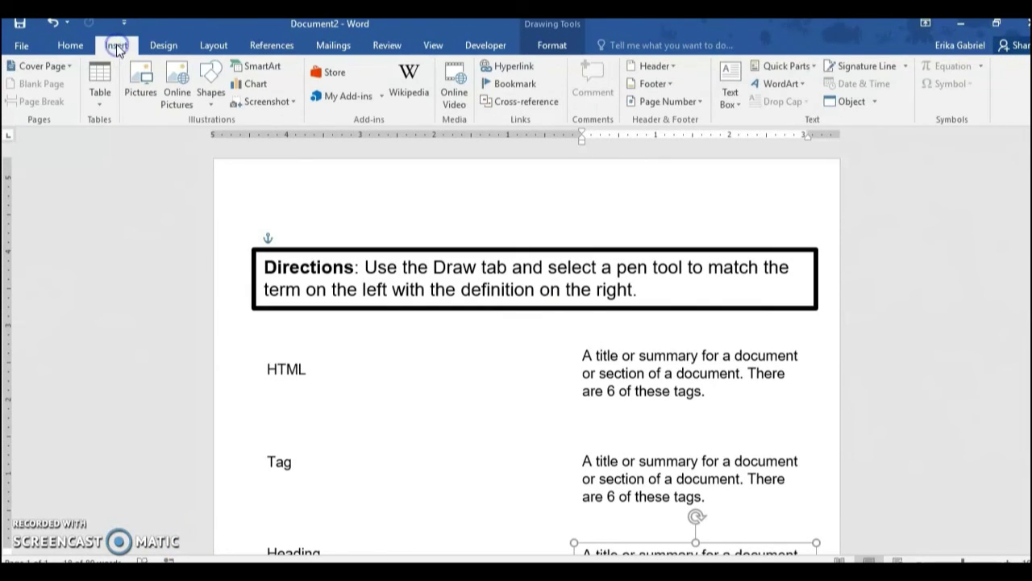
pyautogui.click(222, 97)
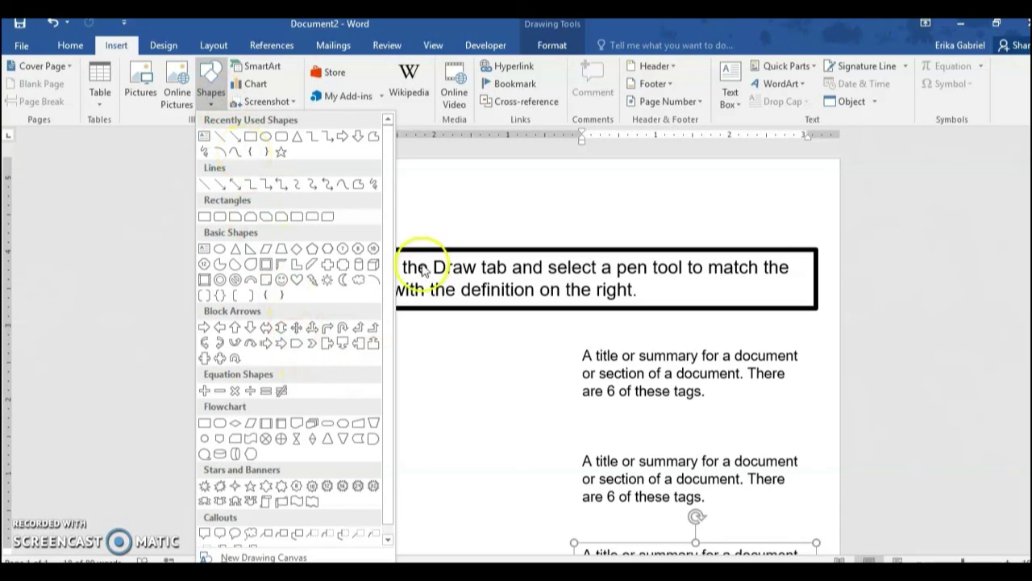
pyautogui.click(394, 355)
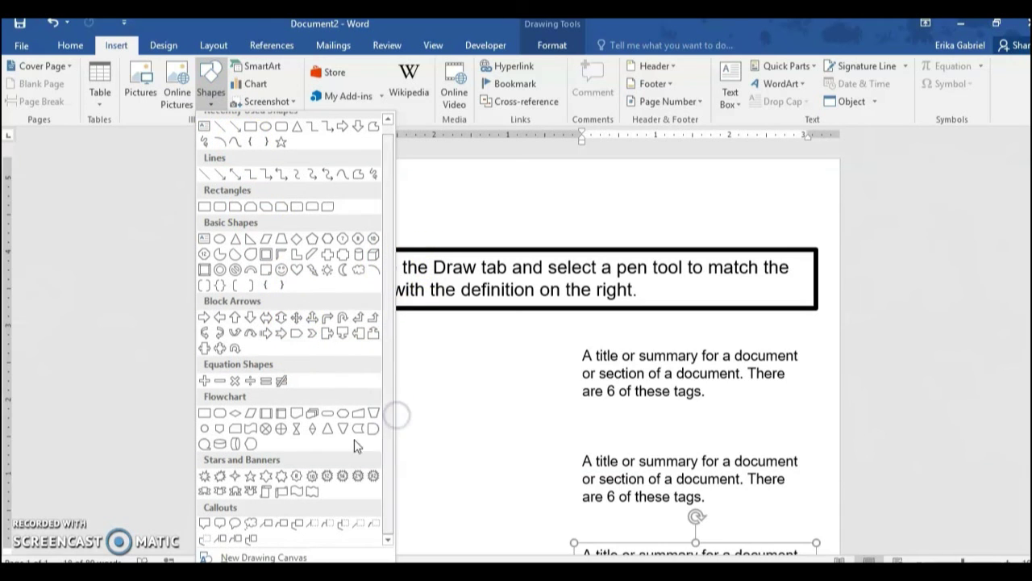
pyautogui.click(327, 477)
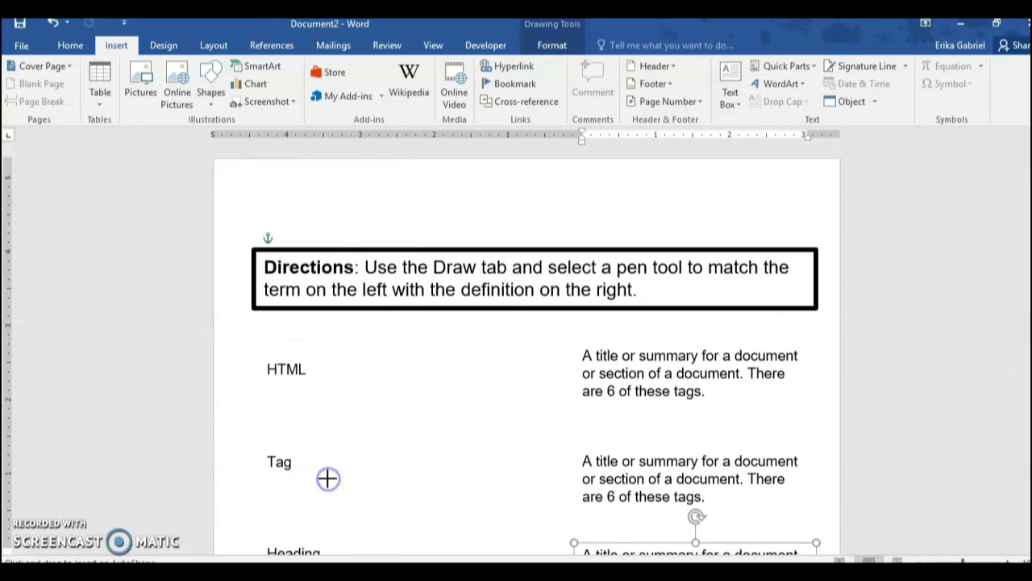
pyautogui.scroll(-9, 570, 309)
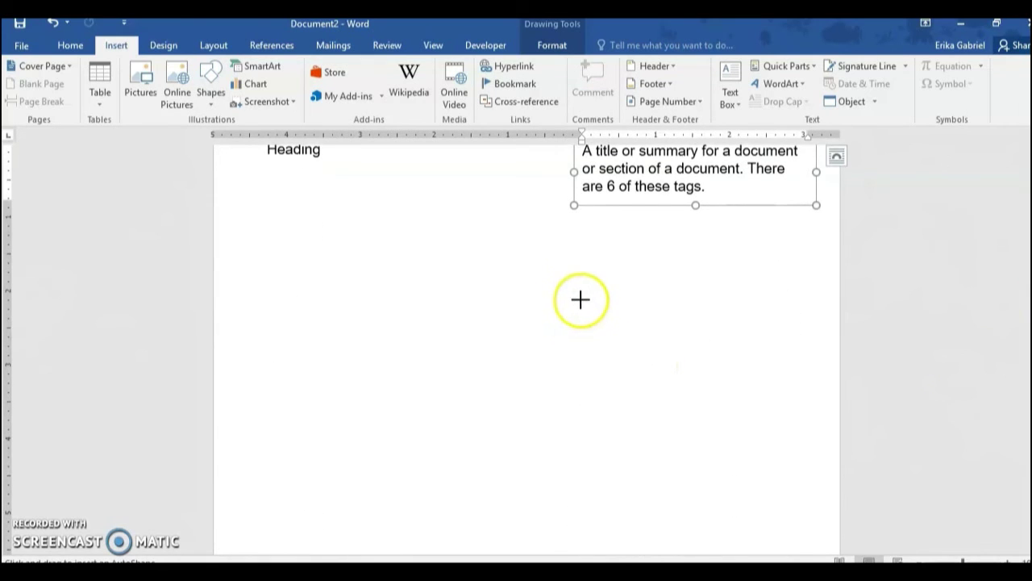
pyautogui.moveTo(581, 299); pyautogui.dragTo(768, 480)
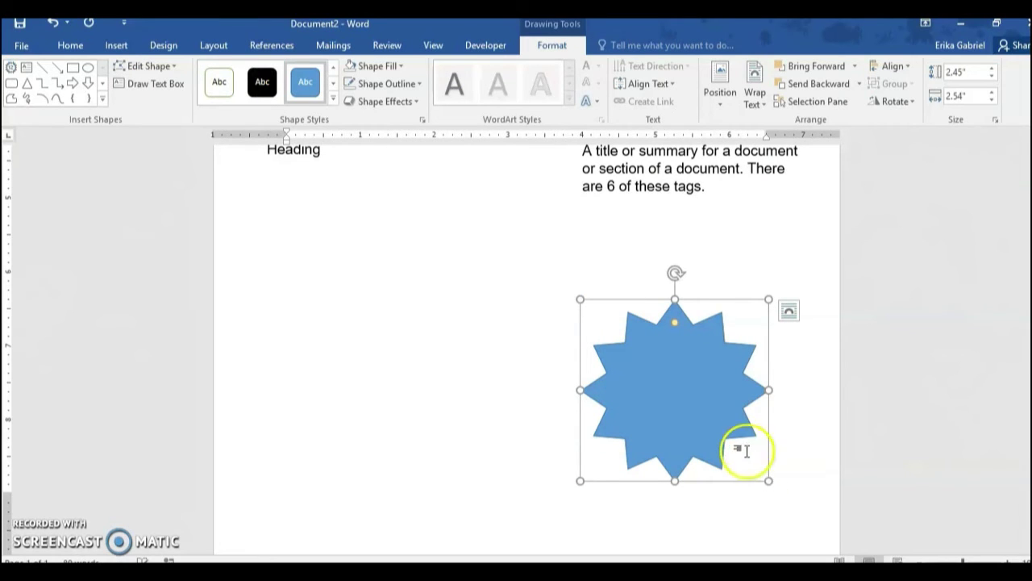
# Step: Add the text "Don't forget!" and, on a new line, "Click Turn in on the assignments tab!" inside the star
pyautogui.rightClick(708, 416)
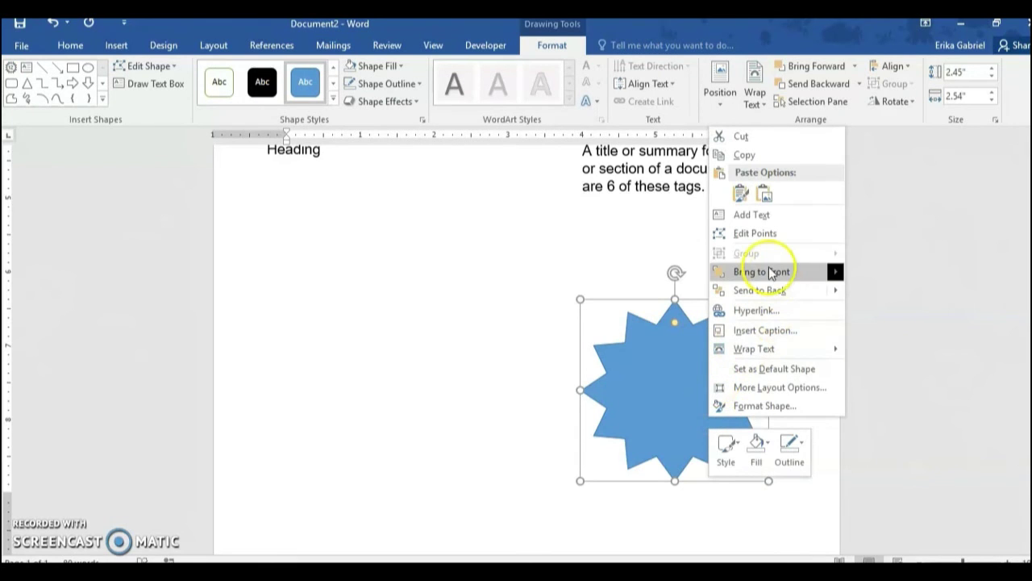
pyautogui.click(760, 215)
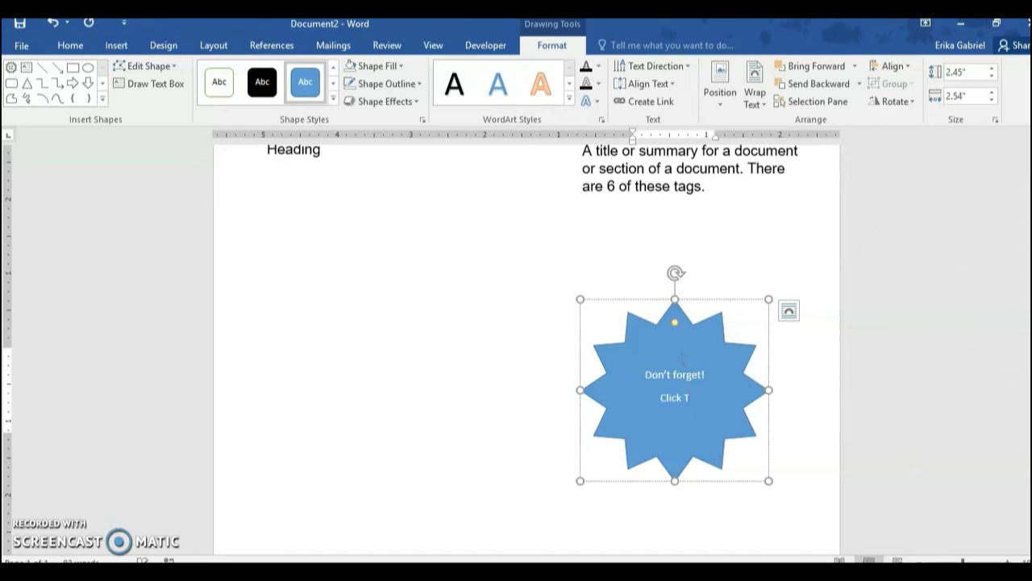
pyautogui.write('he as')
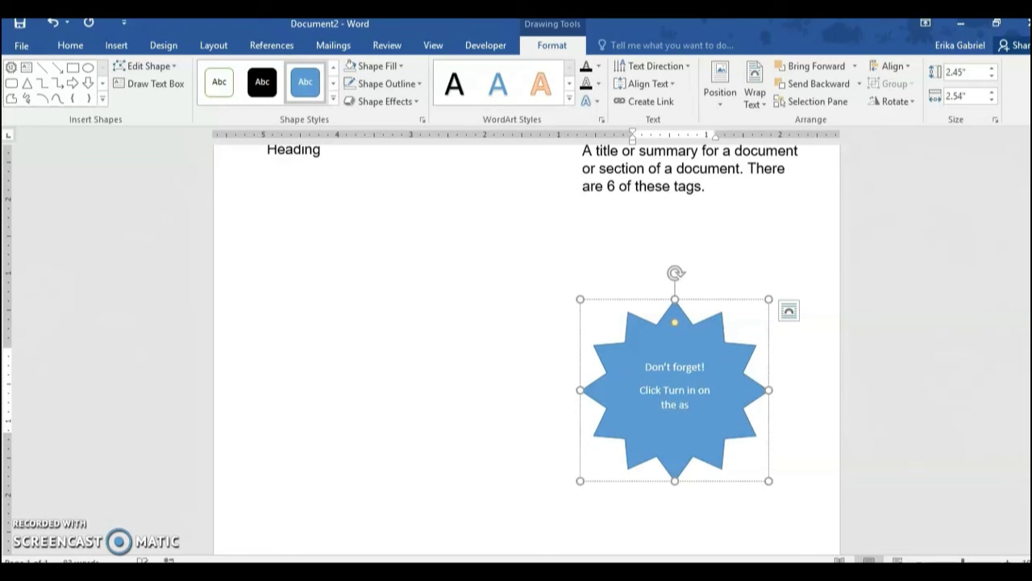
pyautogui.write('signments tab!')
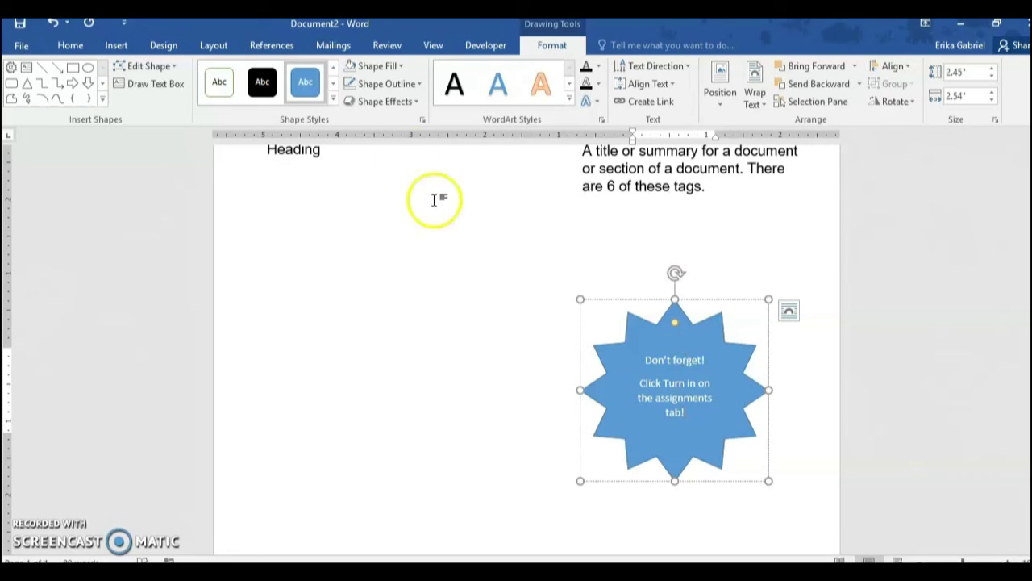
# Step: Remove the star's fill and set the color of its reminder text to black
pyautogui.click(388, 66)
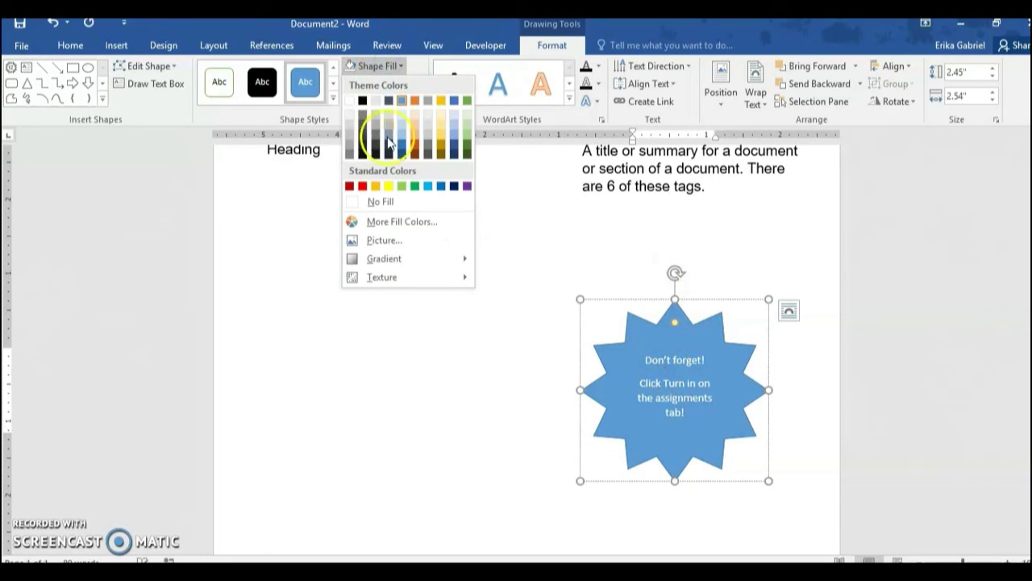
pyautogui.click(390, 202)
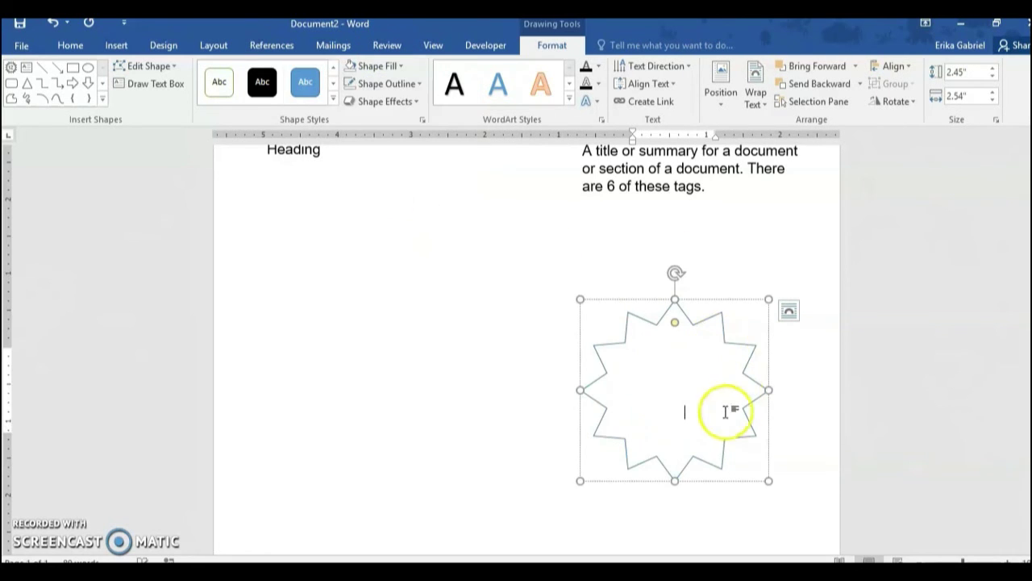
pyautogui.moveTo(664, 401); pyautogui.dragTo(627, 346)
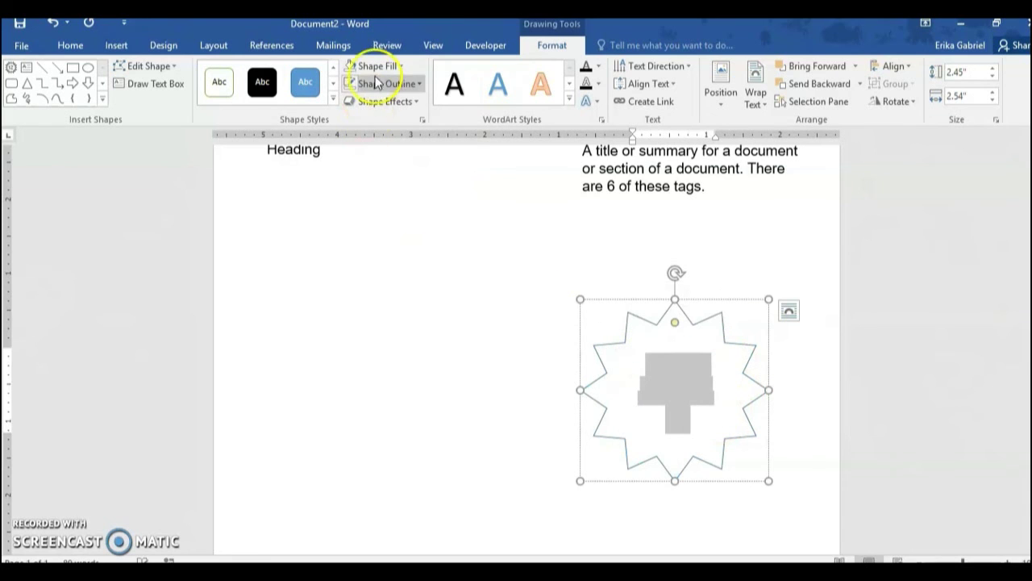
pyautogui.click(70, 46)
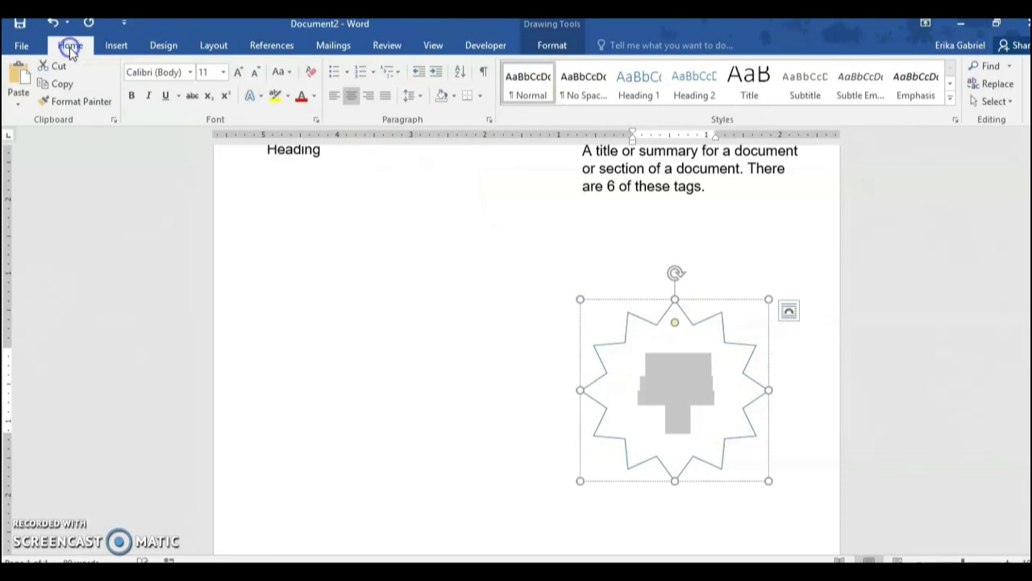
pyautogui.click(191, 73)
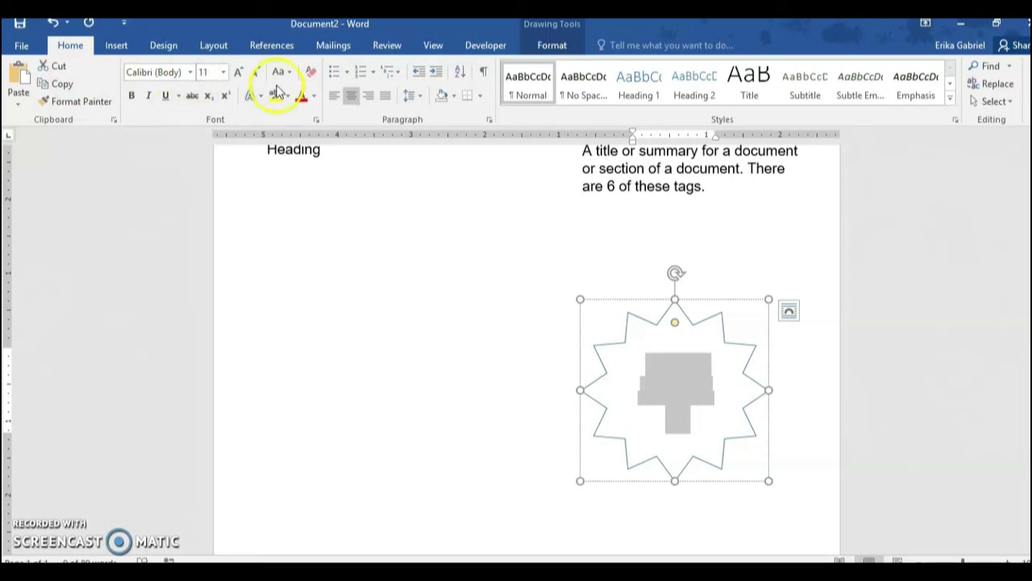
pyautogui.click(315, 97)
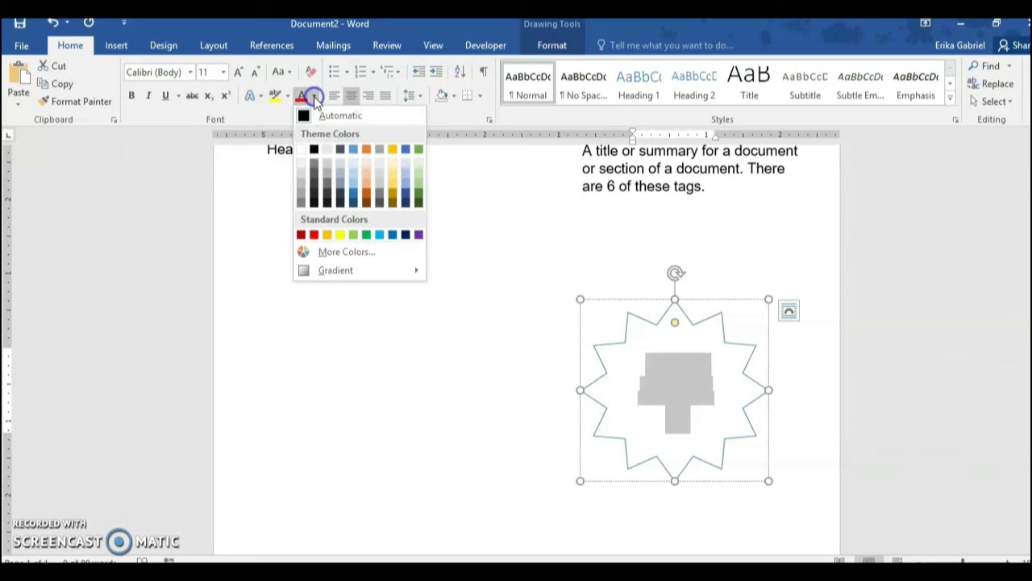
pyautogui.click(316, 149)
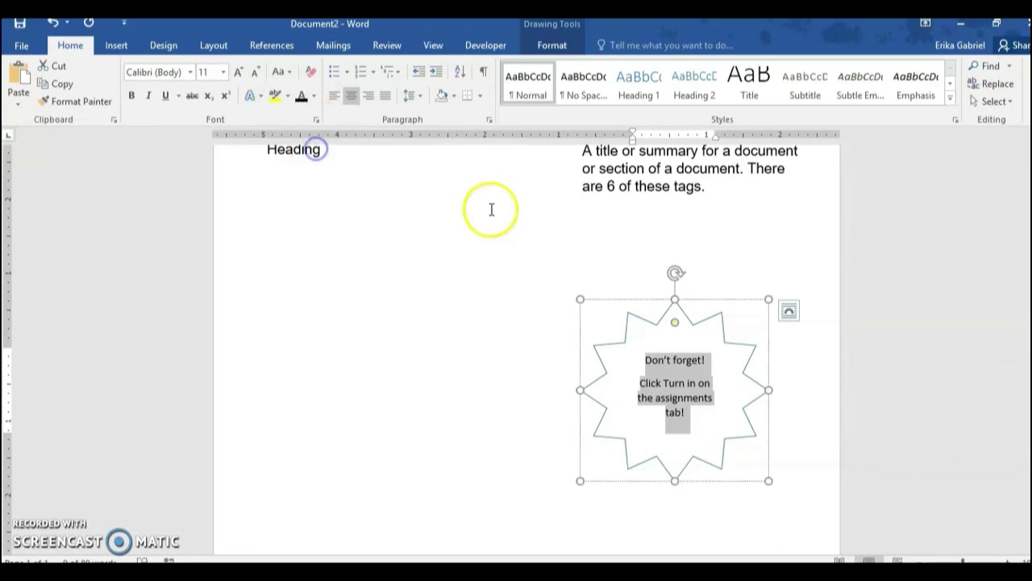
# Step: Fill the star shape with white
pyautogui.click(726, 300)
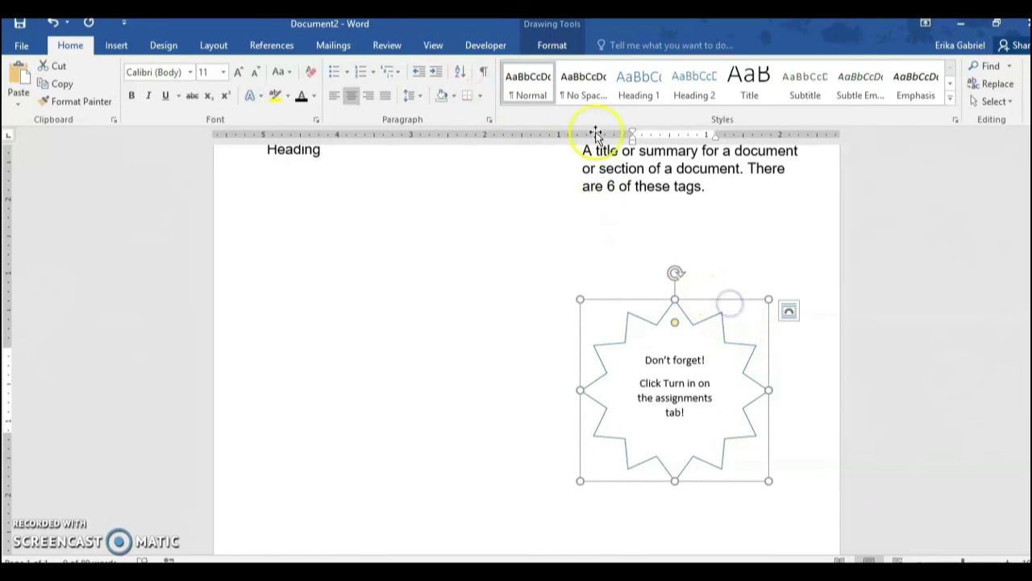
pyautogui.click(552, 45)
pyautogui.click(363, 67)
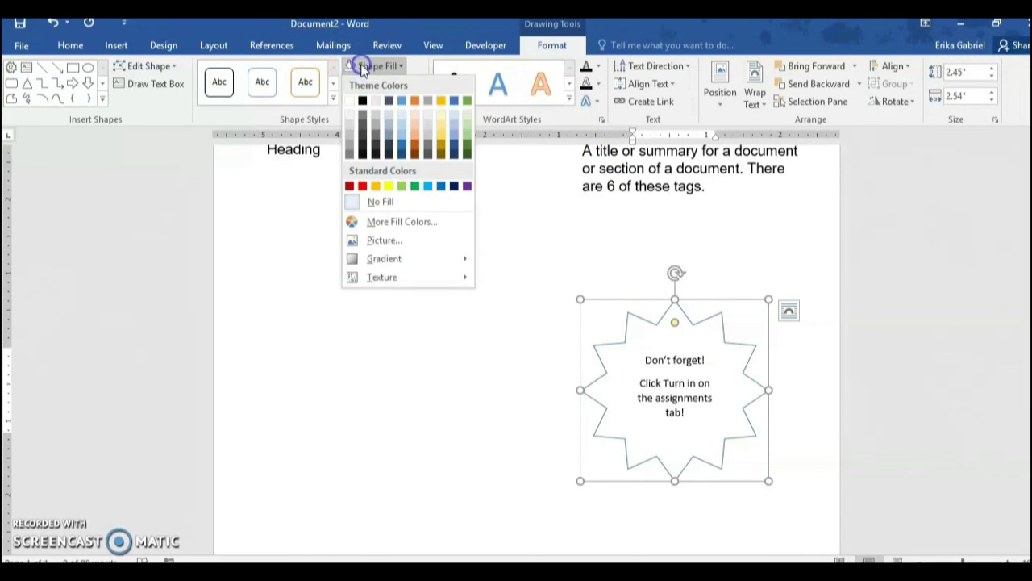
pyautogui.click(350, 102)
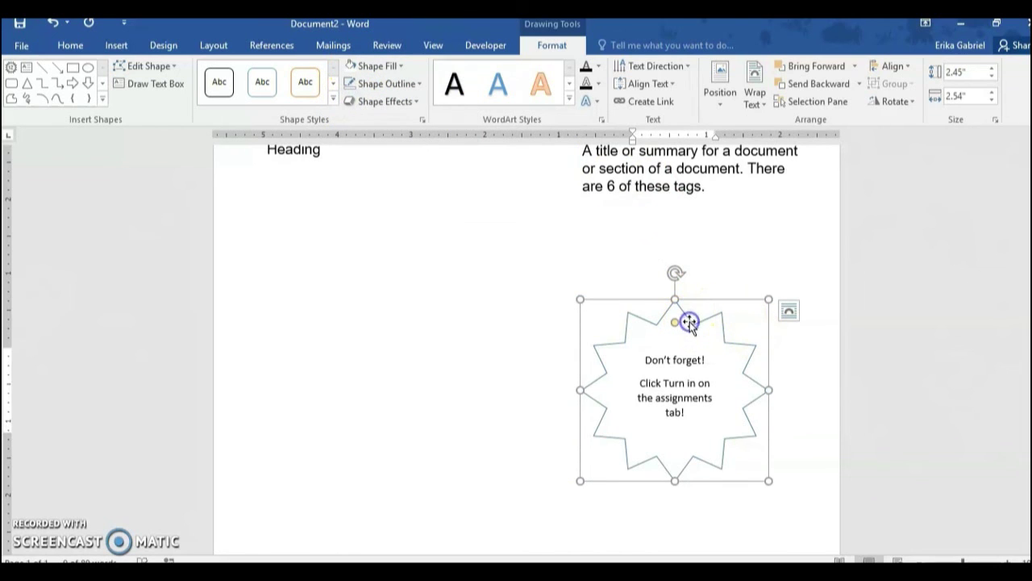
# Step: Give the star a thick black outline
pyautogui.click(384, 84)
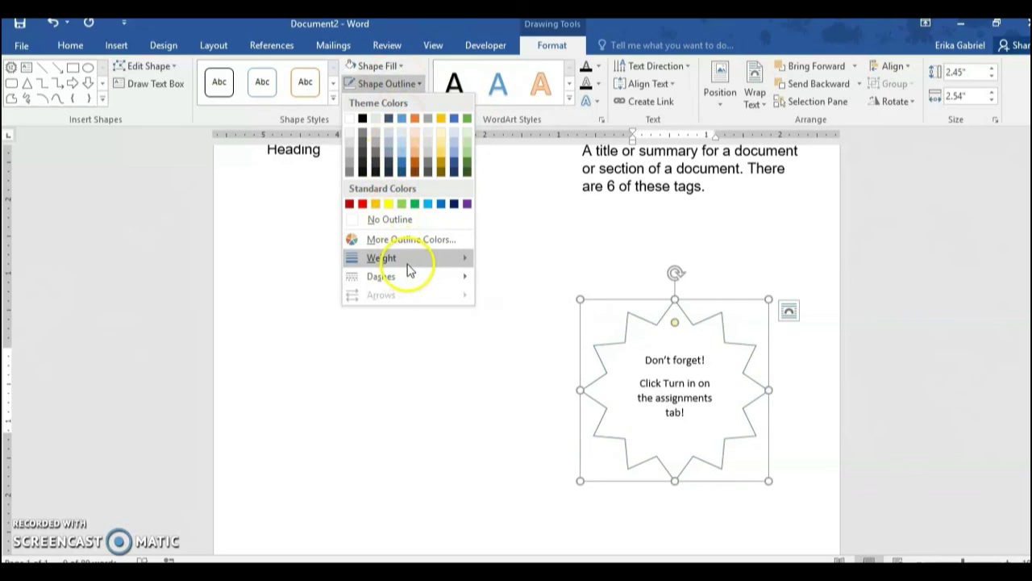
pyautogui.moveTo(409, 262)
pyautogui.click(556, 376)
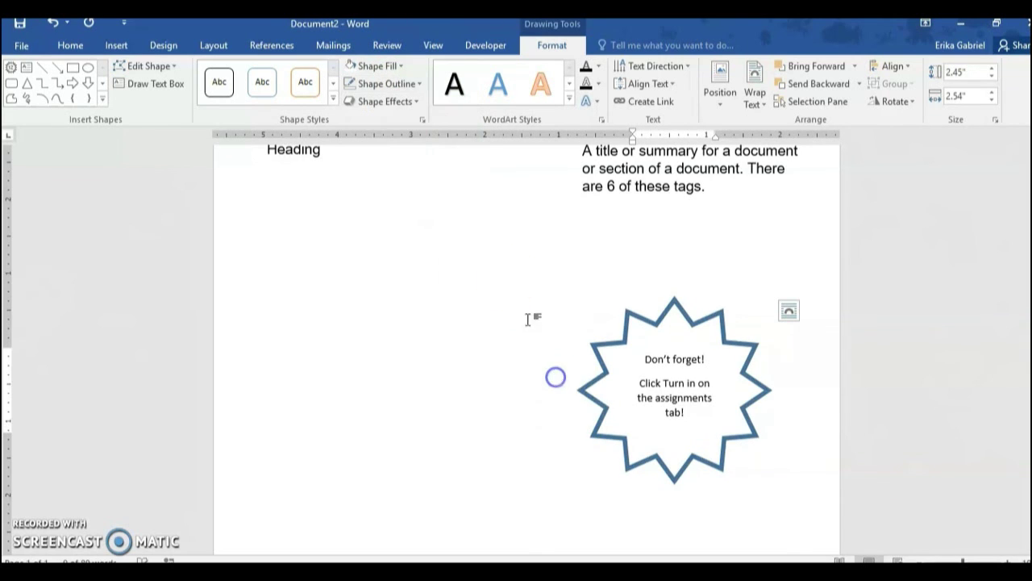
pyautogui.click(386, 84)
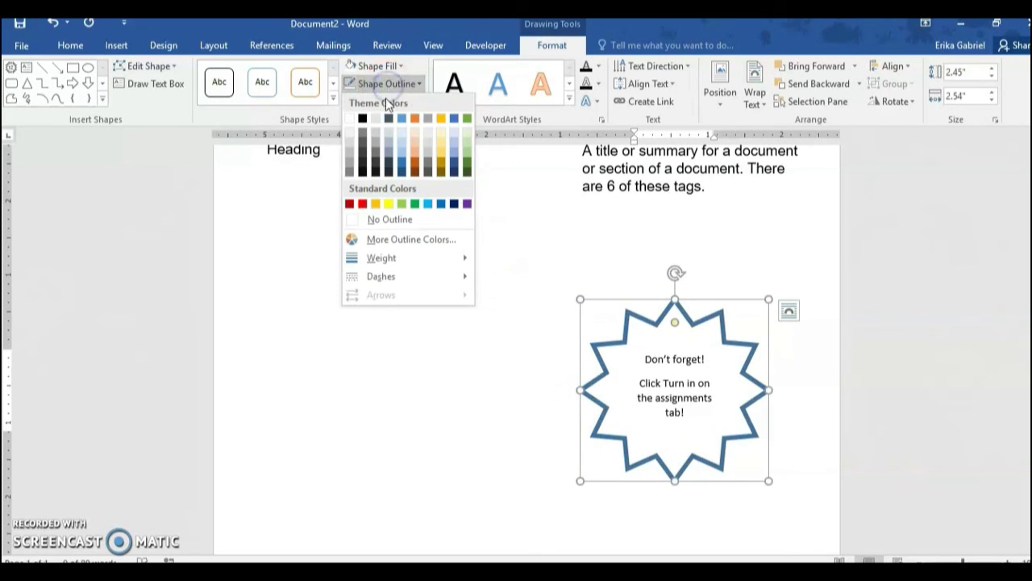
pyautogui.click(362, 119)
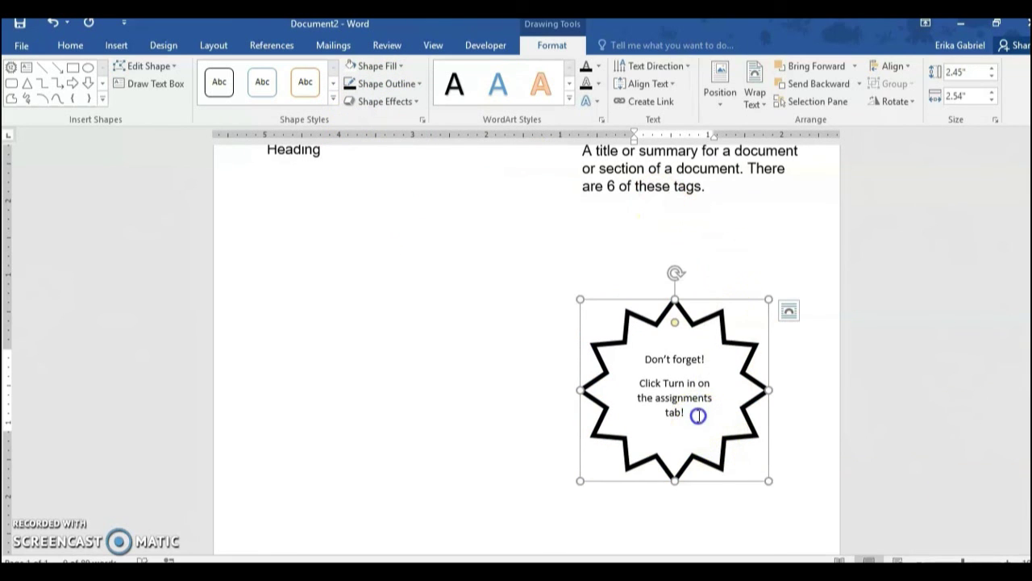
# Step: Set the star's text to Ink Free, size 14, and enlarge the star to about 2.9" high and 2.68" wide
pyautogui.moveTo(699, 416); pyautogui.dragTo(650, 366)
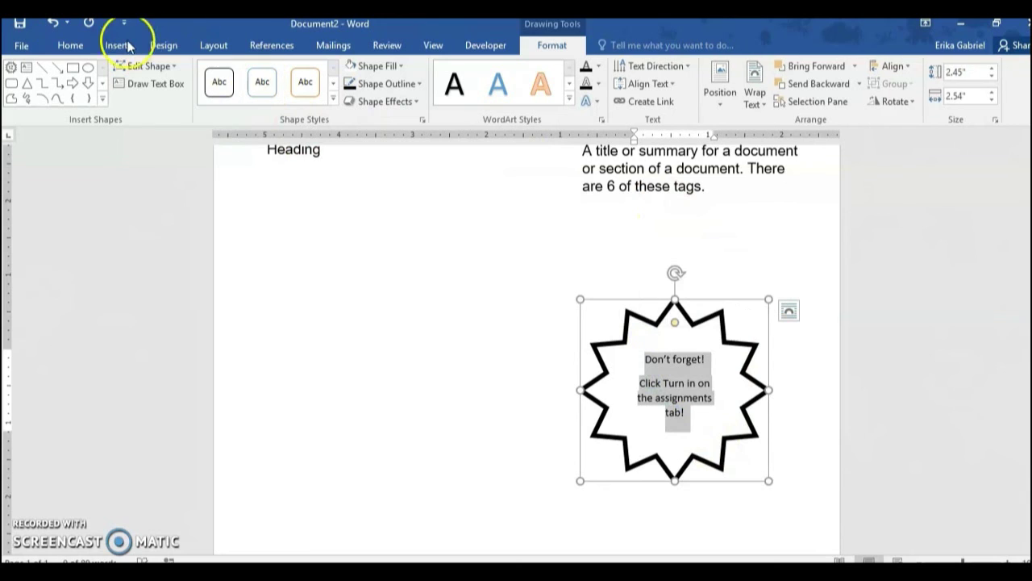
pyautogui.click(79, 46)
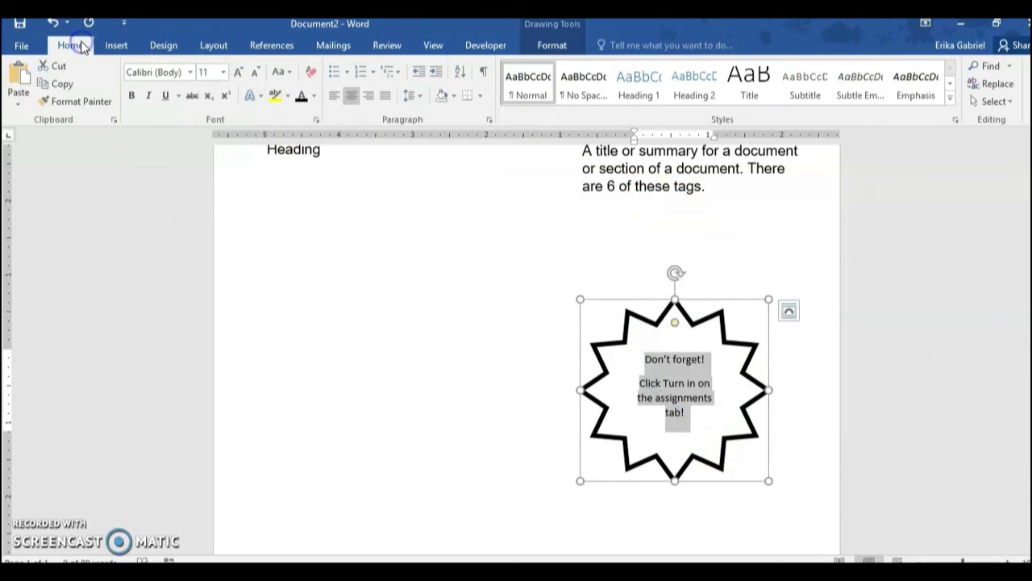
pyautogui.click(192, 72)
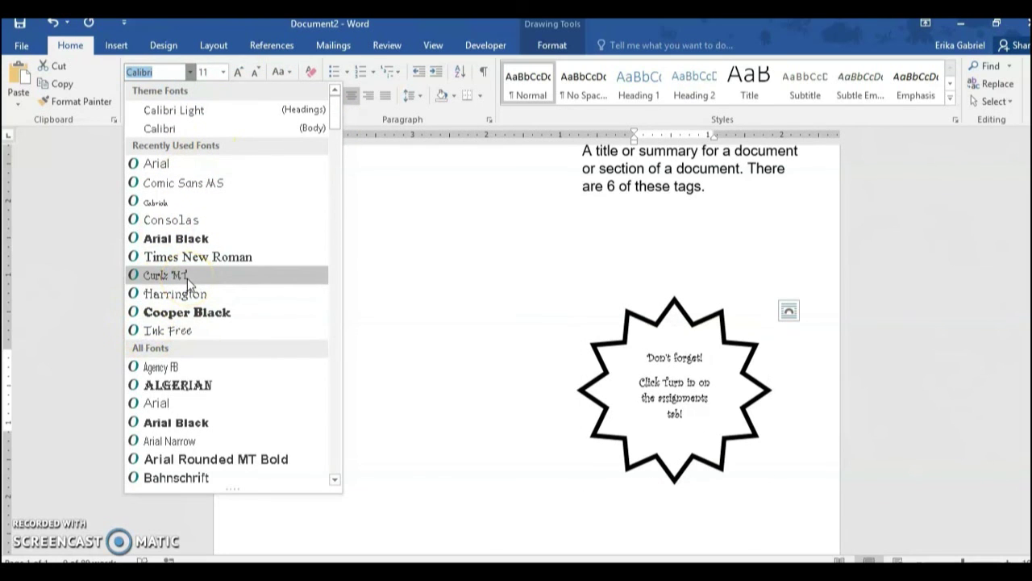
pyautogui.click(196, 331)
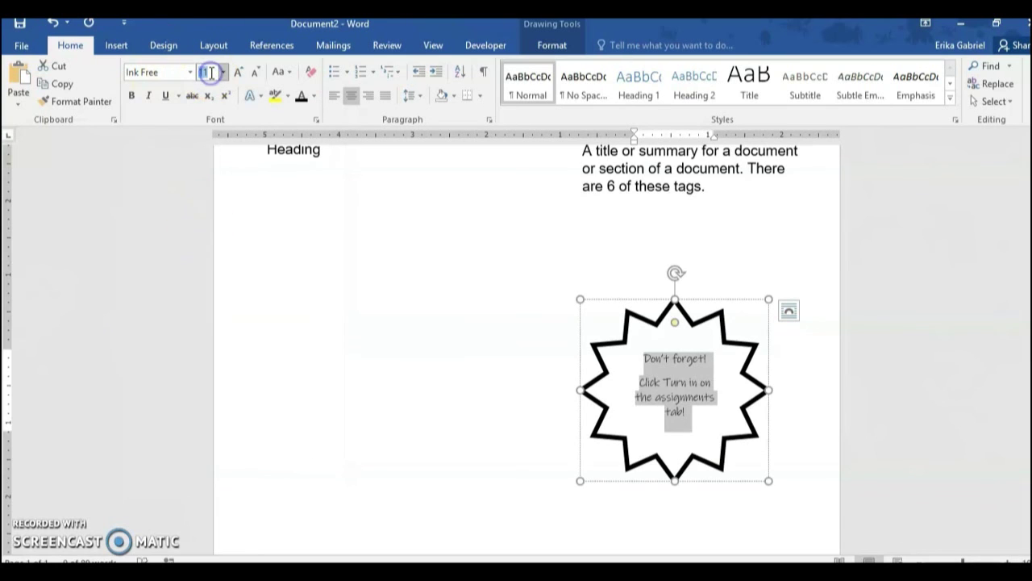
pyautogui.write('14')
pyautogui.press('Return')
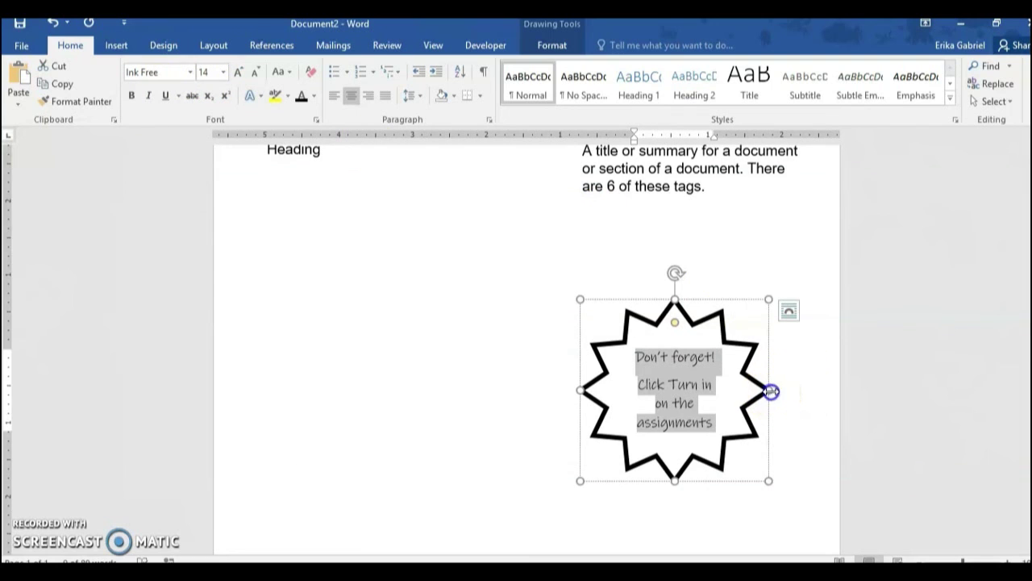
pyautogui.moveTo(771, 391); pyautogui.dragTo(780, 392)
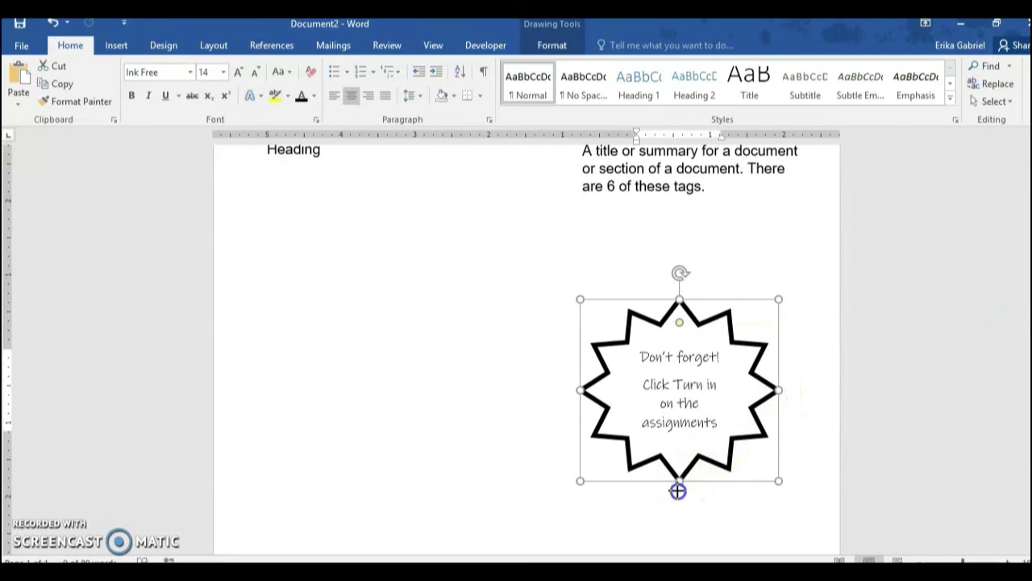
pyautogui.moveTo(678, 490); pyautogui.dragTo(680, 513)
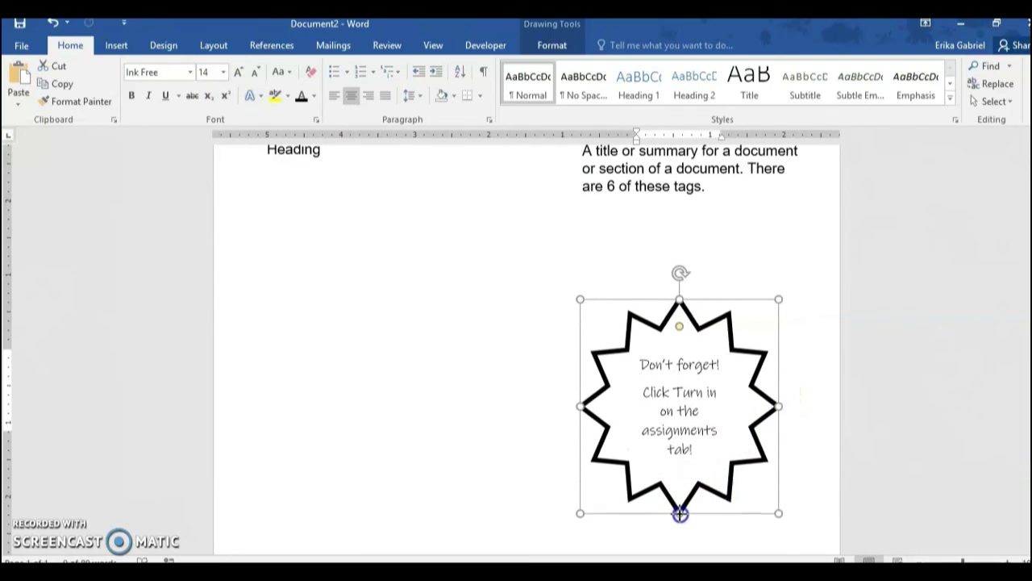
# Step: Look through the shadow and 3-D rotation effects available for the star without applying any
pyautogui.click(557, 47)
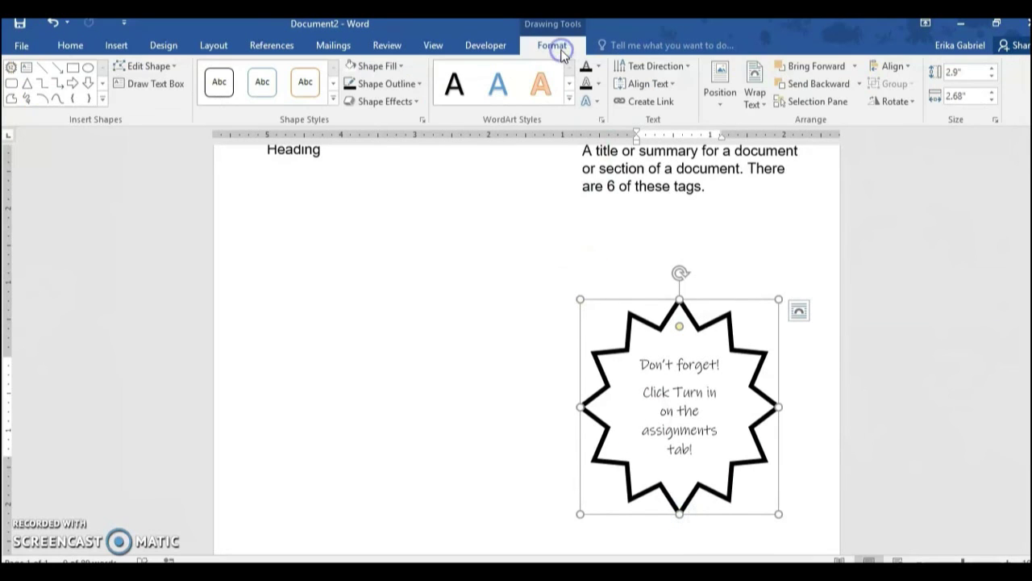
pyautogui.click(400, 103)
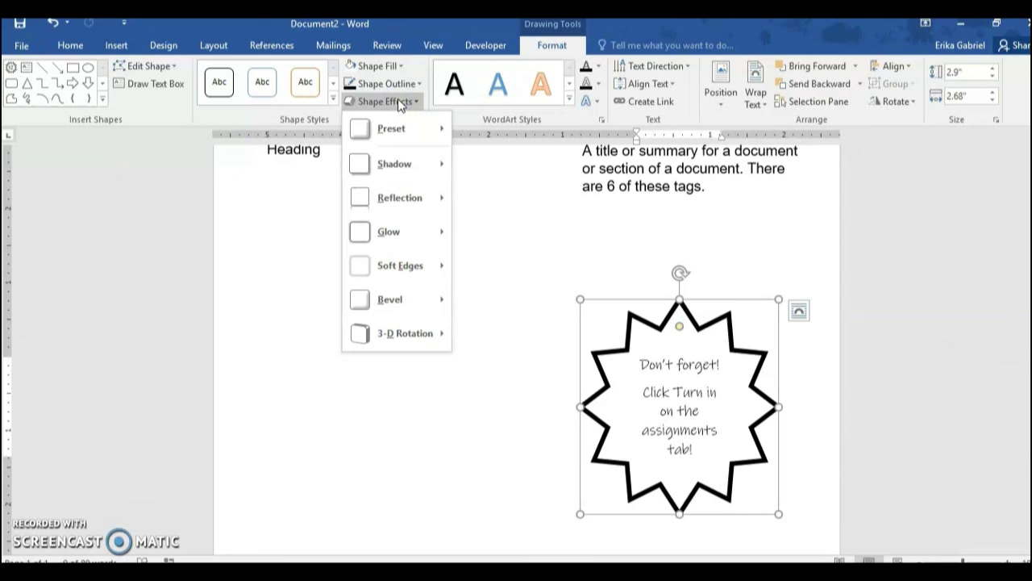
pyautogui.click(429, 176)
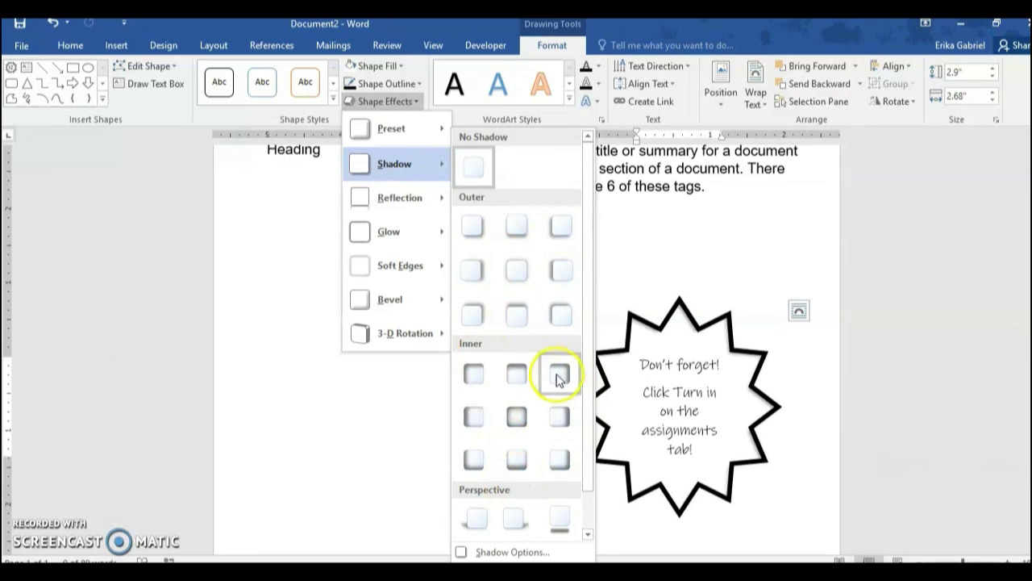
pyautogui.moveTo(396, 339)
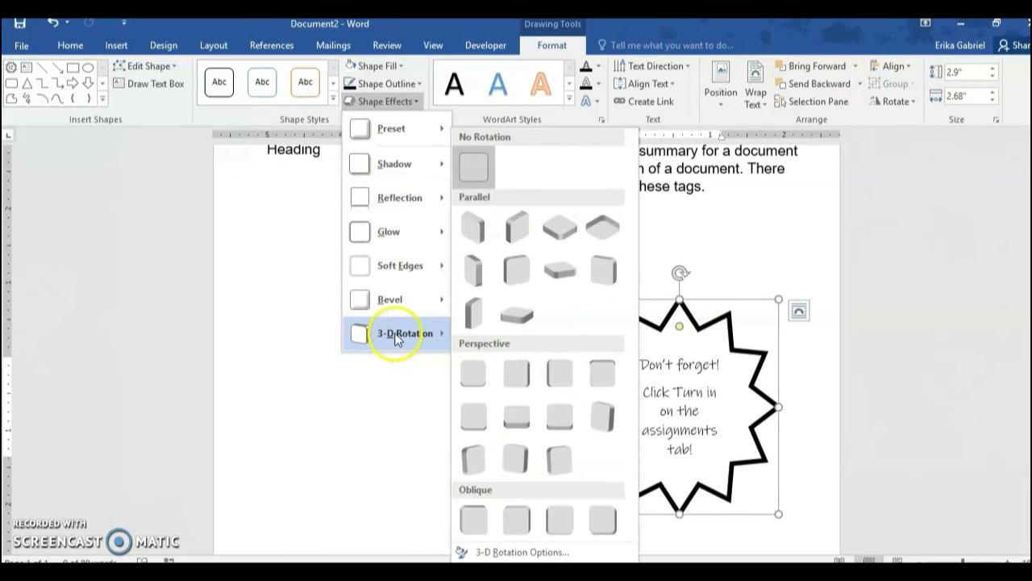
pyautogui.click(382, 419)
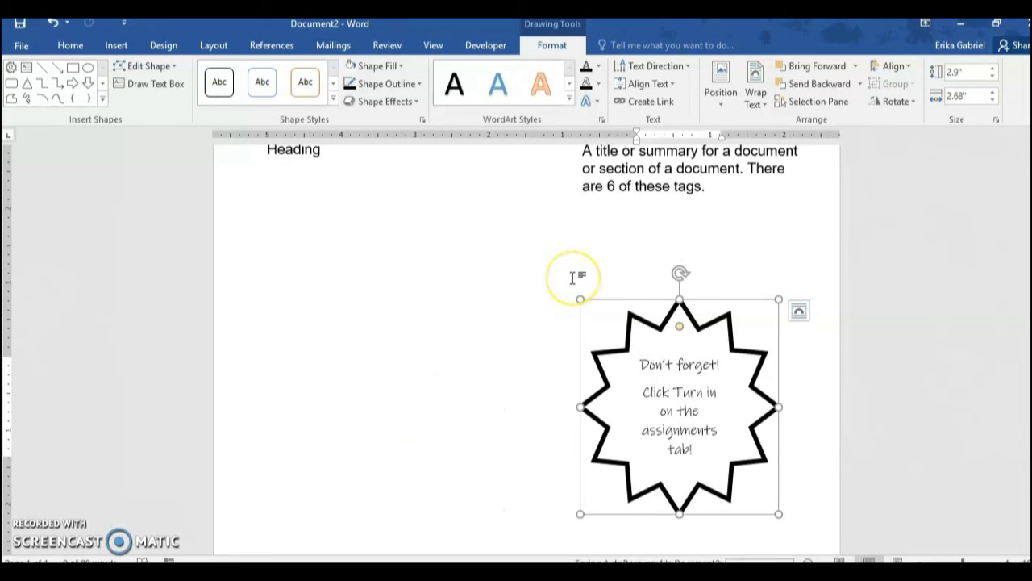
# Step: Copy the star and paste the duplicate near the start of the page
pyautogui.scroll(4, 482, 350)
pyautogui.hotkey('ctrl', 'x')
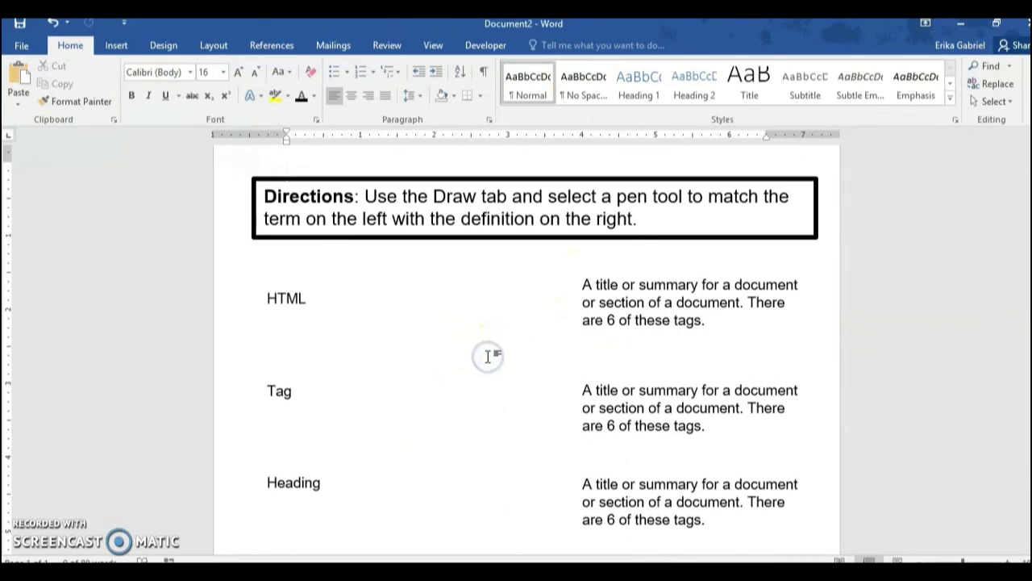
pyautogui.hotkey('ctrl', 'v')
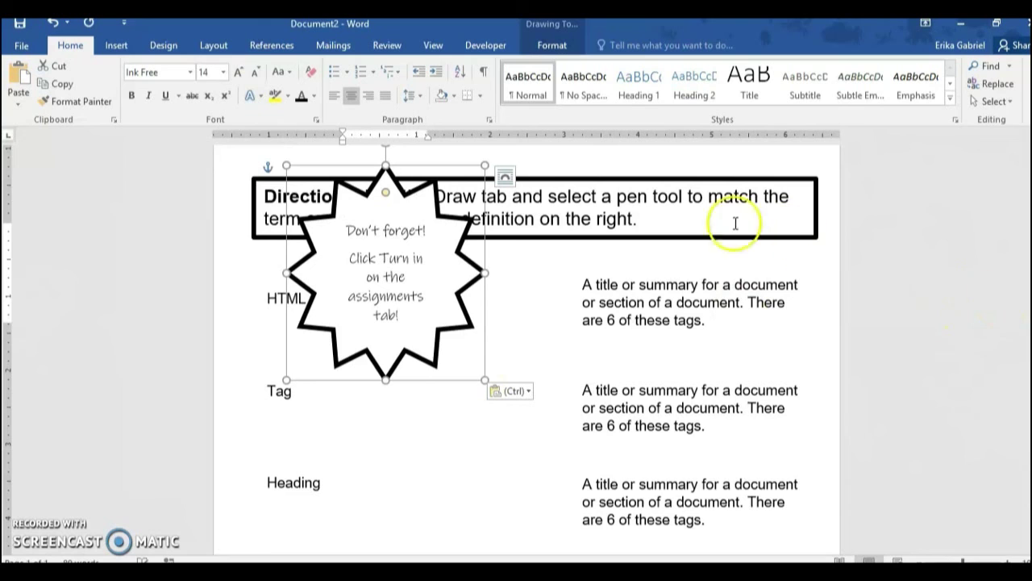
# Step: Move the duplicate star down below the last definition text box so it partly overlaps the original star
pyautogui.click(434, 167)
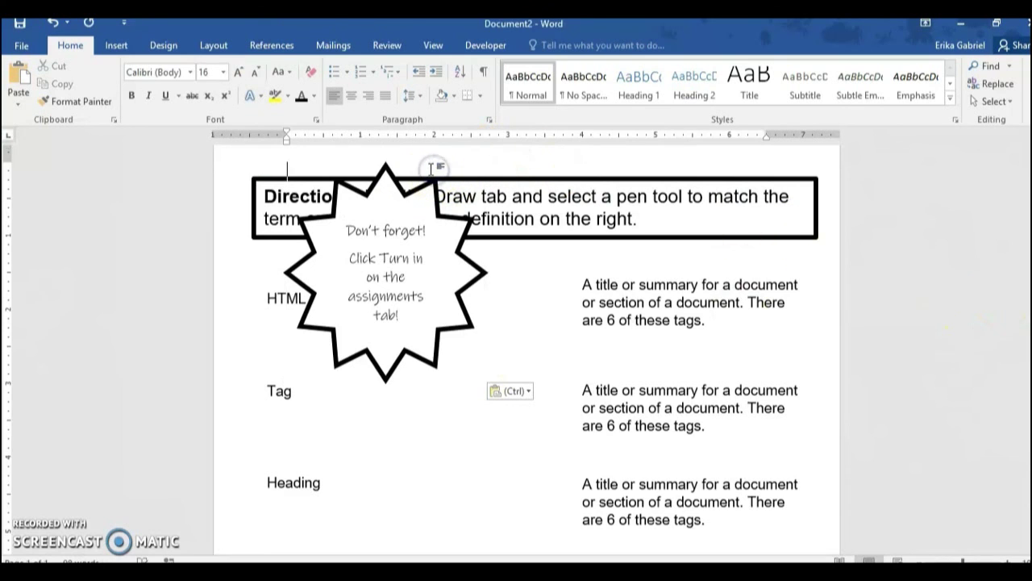
pyautogui.click(431, 169)
pyautogui.moveTo(425, 167); pyautogui.dragTo(723, 508)
pyautogui.moveTo(719, 271); pyautogui.dragTo(715, 303)
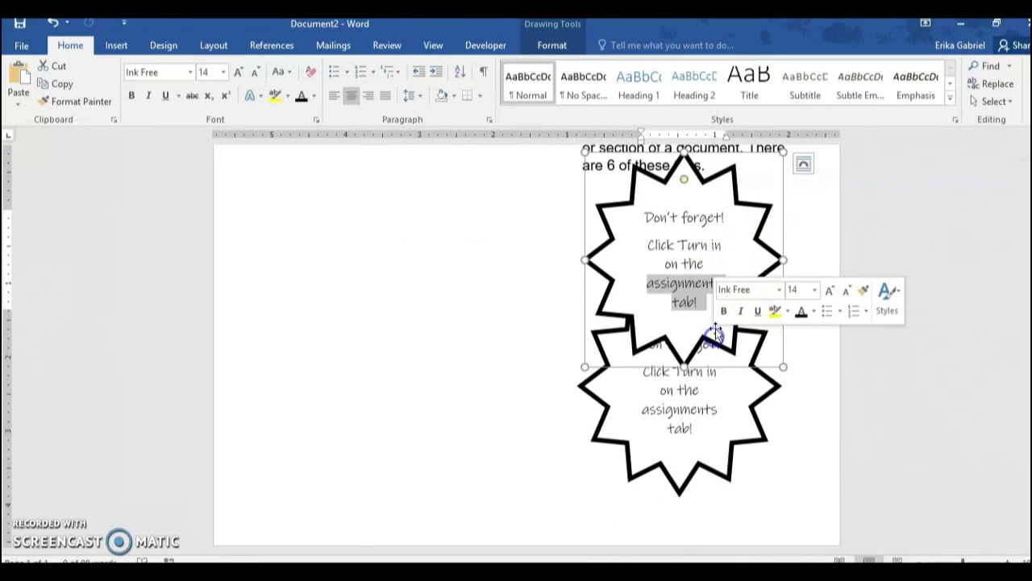
pyautogui.click(784, 249)
pyautogui.moveTo(785, 251); pyautogui.dragTo(786, 320)
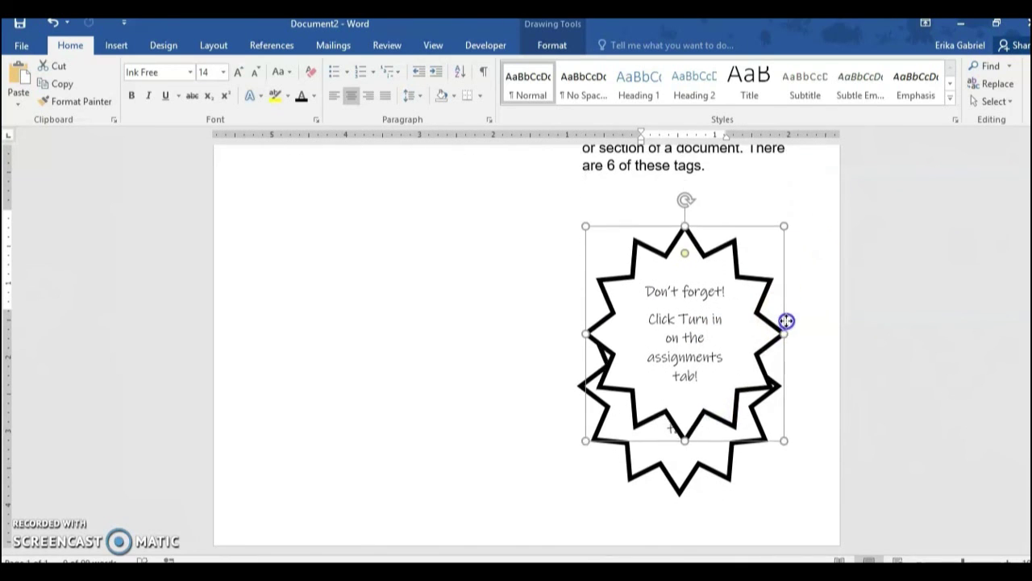
# Step: Fill the duplicate star with solid black
pyautogui.click(545, 46)
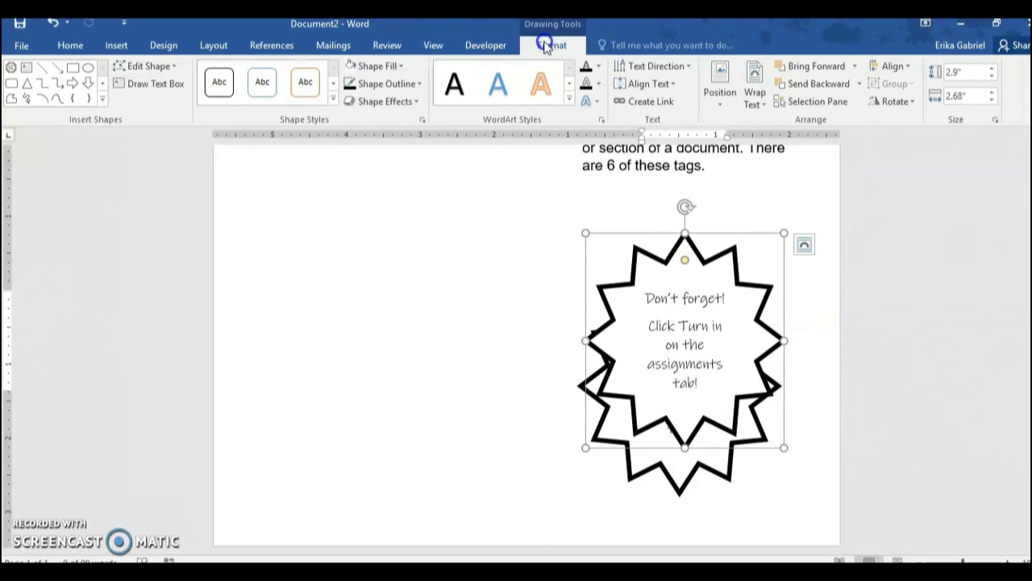
pyautogui.click(388, 67)
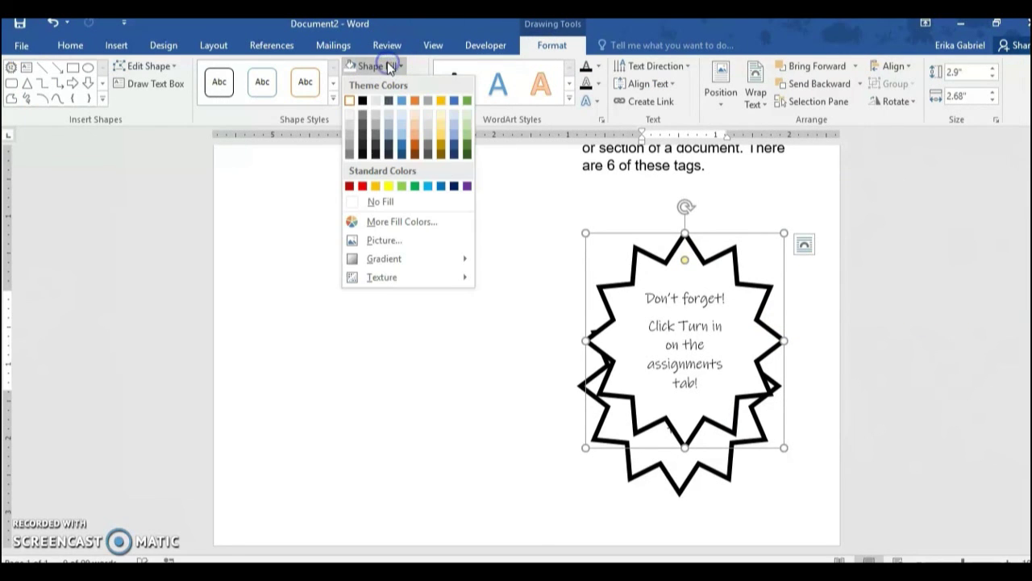
pyautogui.click(364, 100)
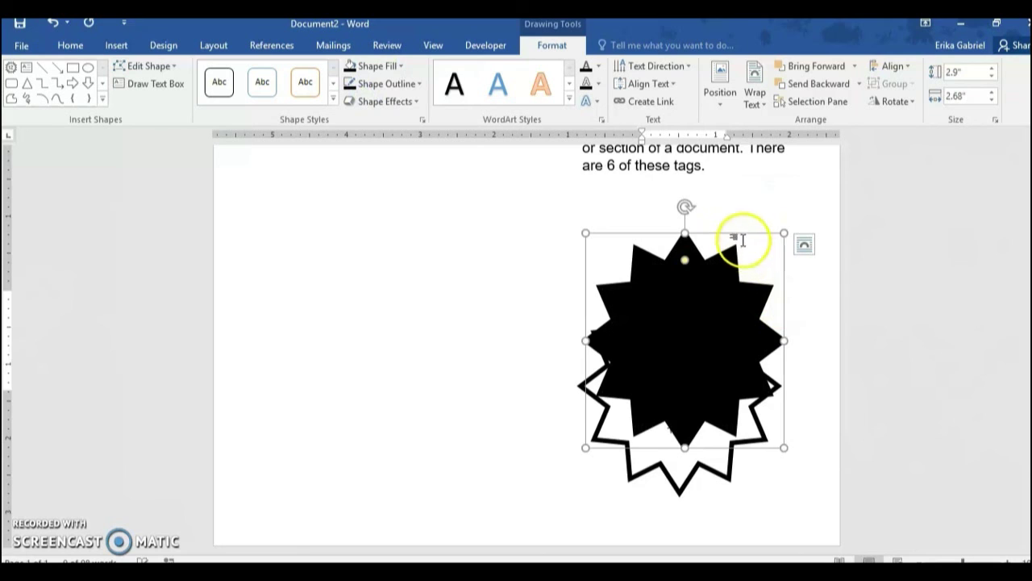
# Step: Move the black star over the original star, then nudge it slightly right and up so it is offset like a shadow
pyautogui.moveTo(737, 232); pyautogui.dragTo(733, 280)
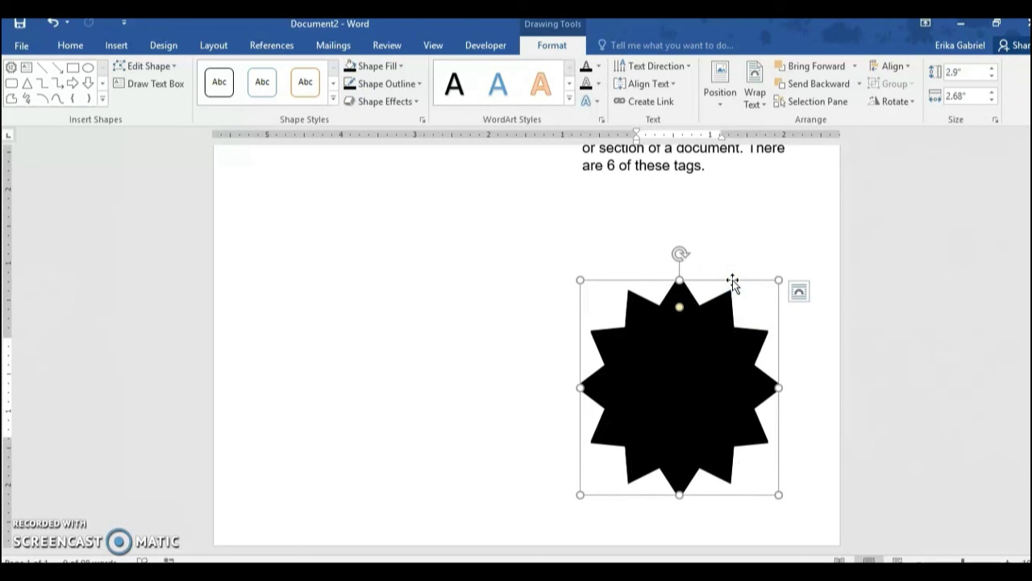
pyautogui.press('Right')
pyautogui.press('Right')
pyautogui.press('Right')
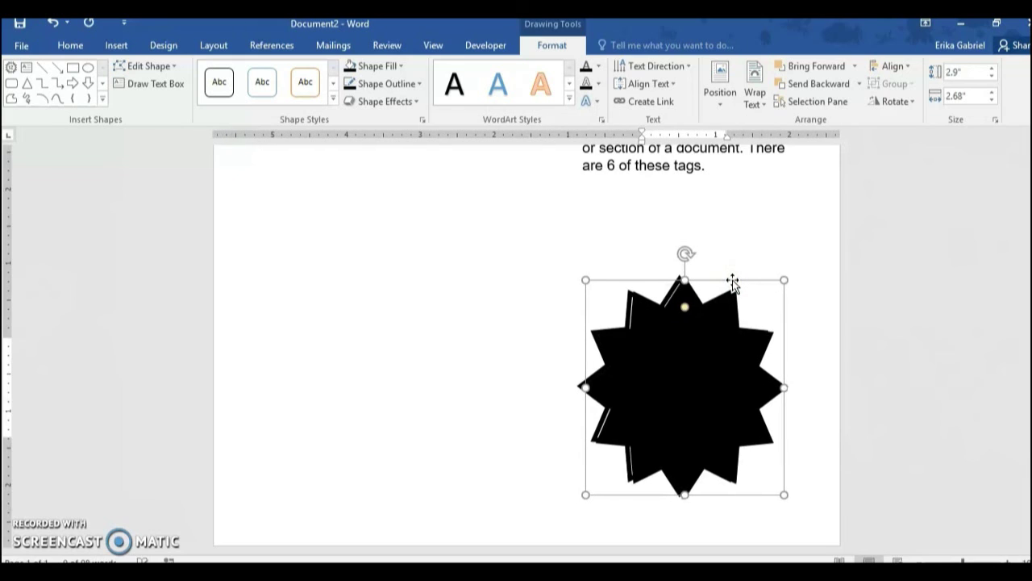
pyautogui.press('Right')
pyautogui.press('Right')
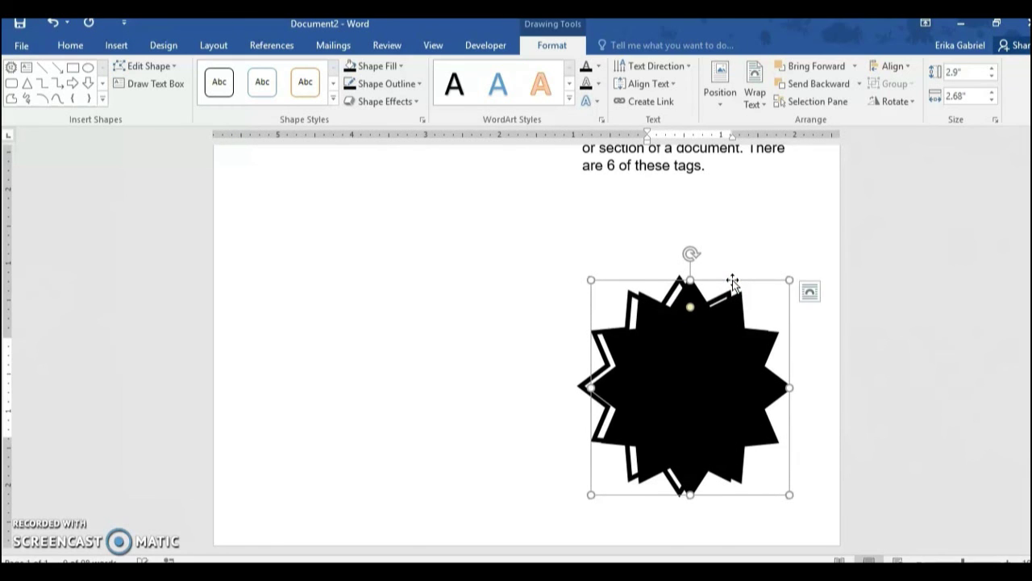
pyautogui.press('Up')
pyautogui.press('Up')
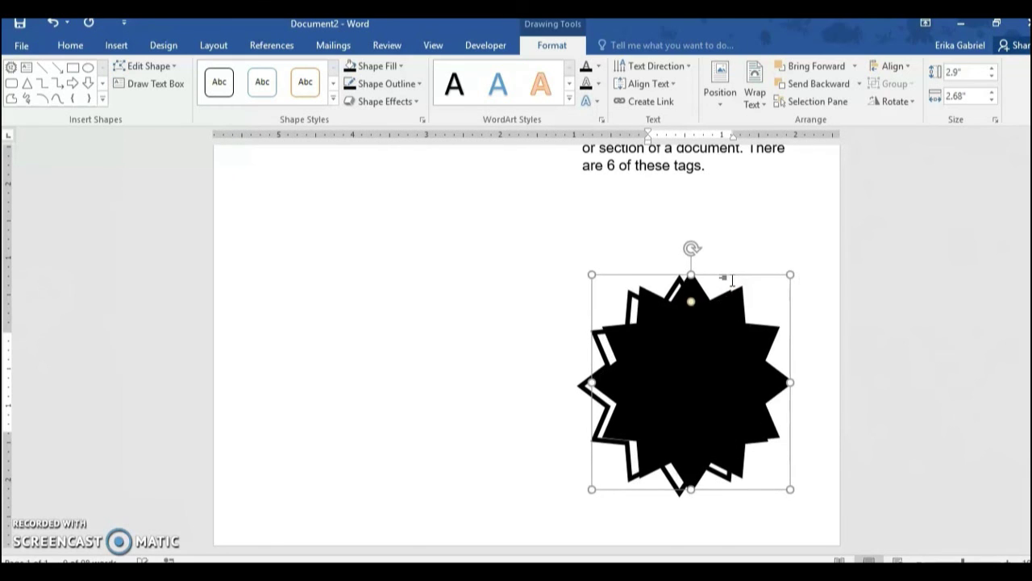
pyautogui.press('Up')
pyautogui.press('Right')
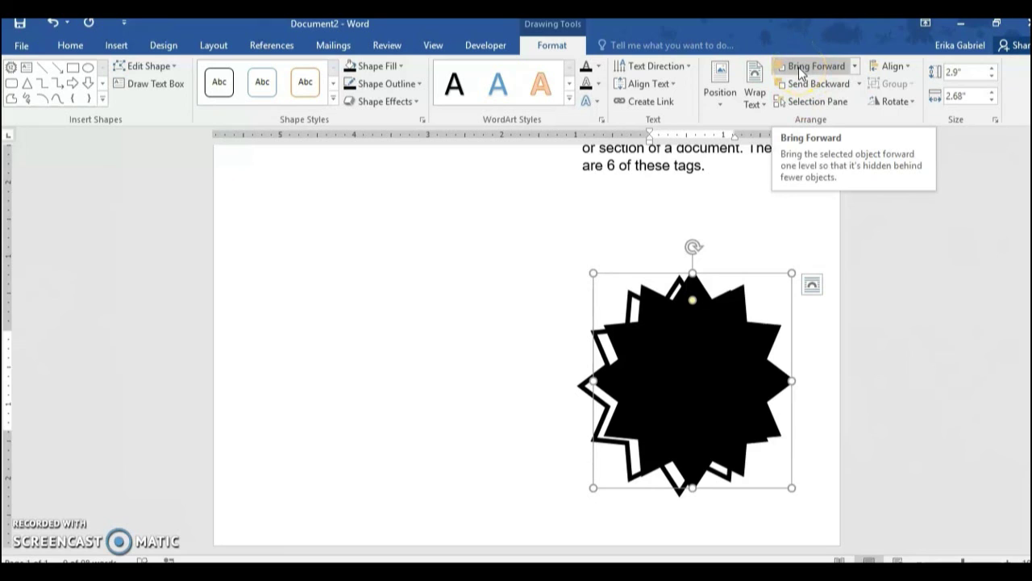
# Step: Open the Send Backward ordering options for the black star
pyautogui.click(858, 84)
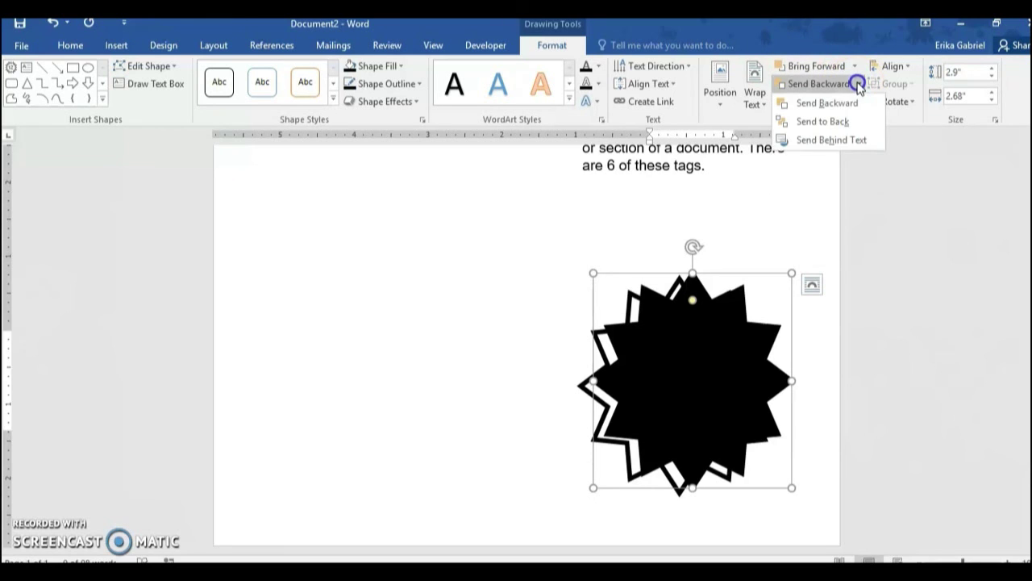